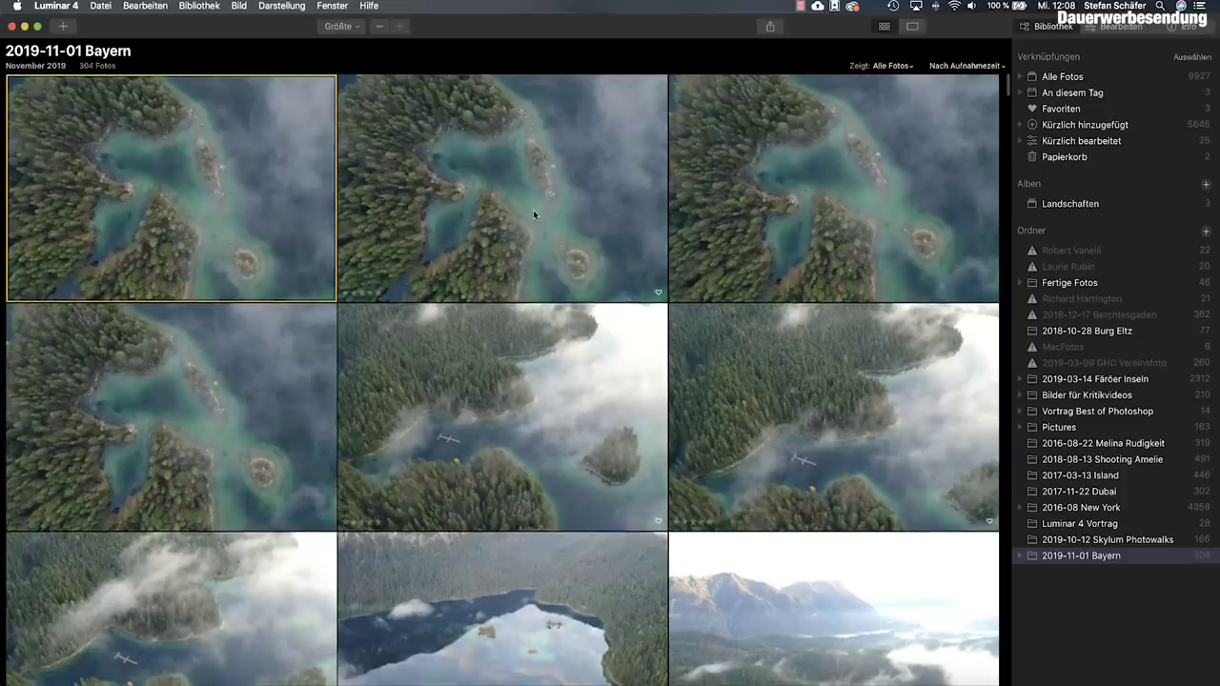
Scroll the Bayern folder grid past the aerial lake shots to the foggy mountain-lake reflection thumbnails.
{"action": "scroll", "coordinate": [532, 210], "scroll_direction": "down", "scroll_amount": 1}
{"action": "scroll", "coordinate": [532, 210], "scroll_direction": "down", "scroll_amount": 3}
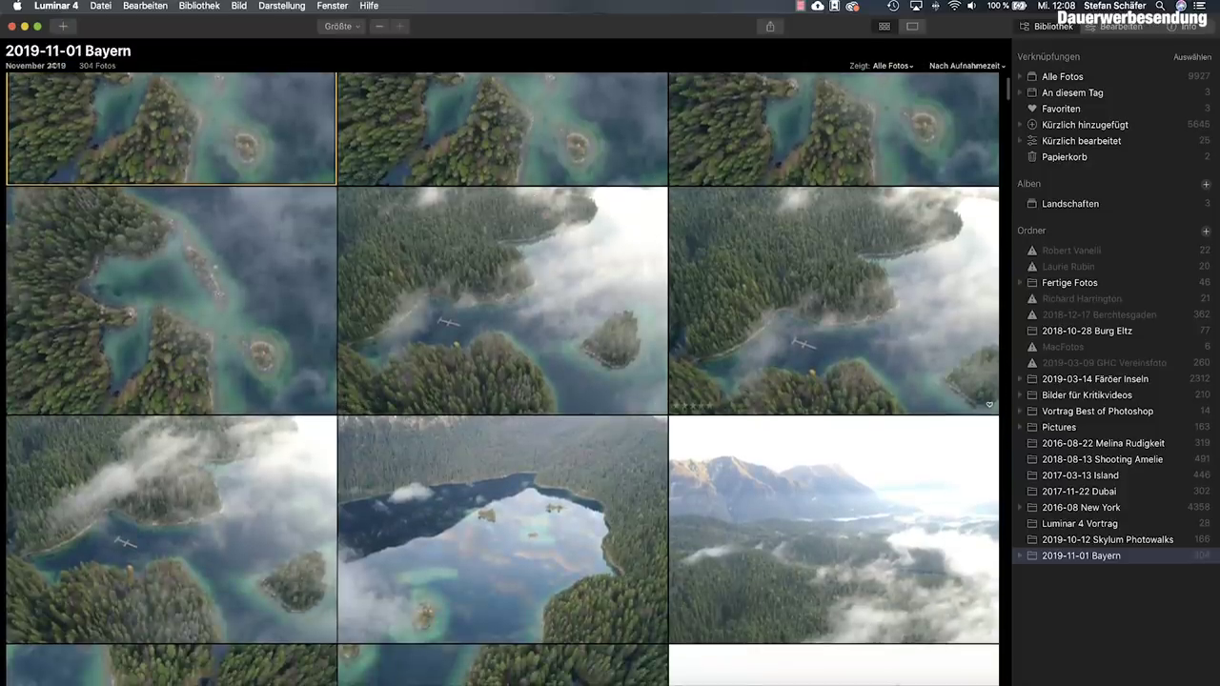
{"action": "scroll", "coordinate": [263, 148], "scroll_direction": "up", "scroll_amount": 4}
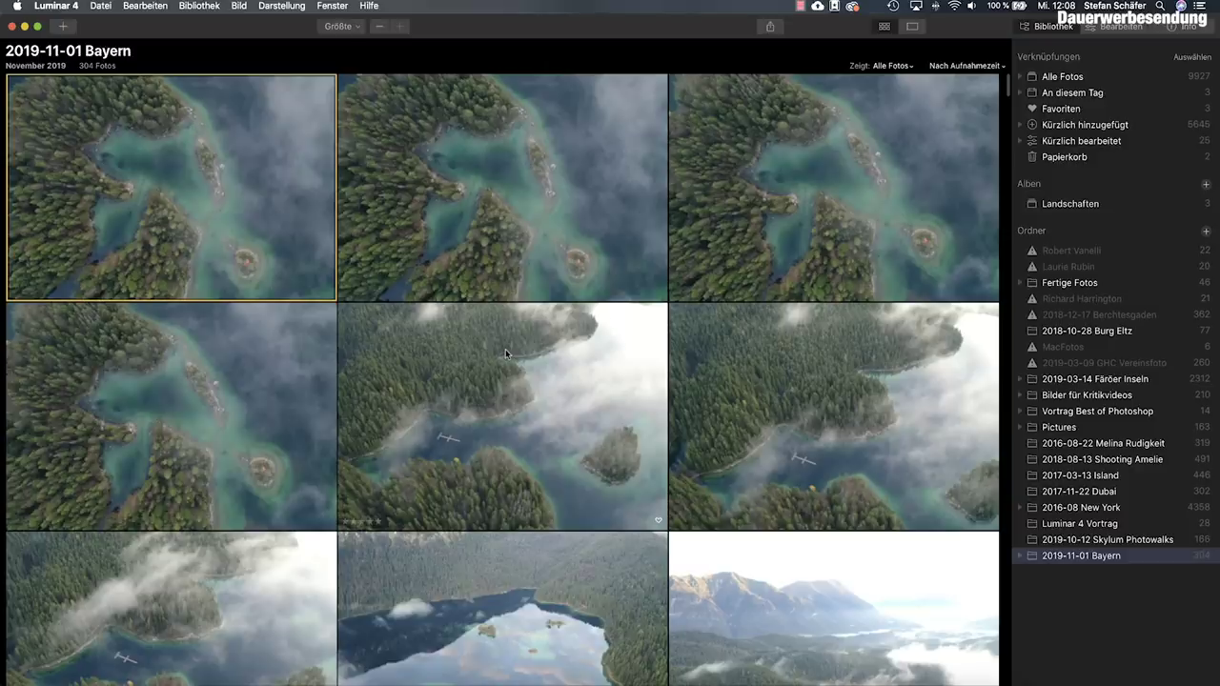
{"action": "scroll", "coordinate": [505, 349], "scroll_direction": "down", "scroll_amount": 5}
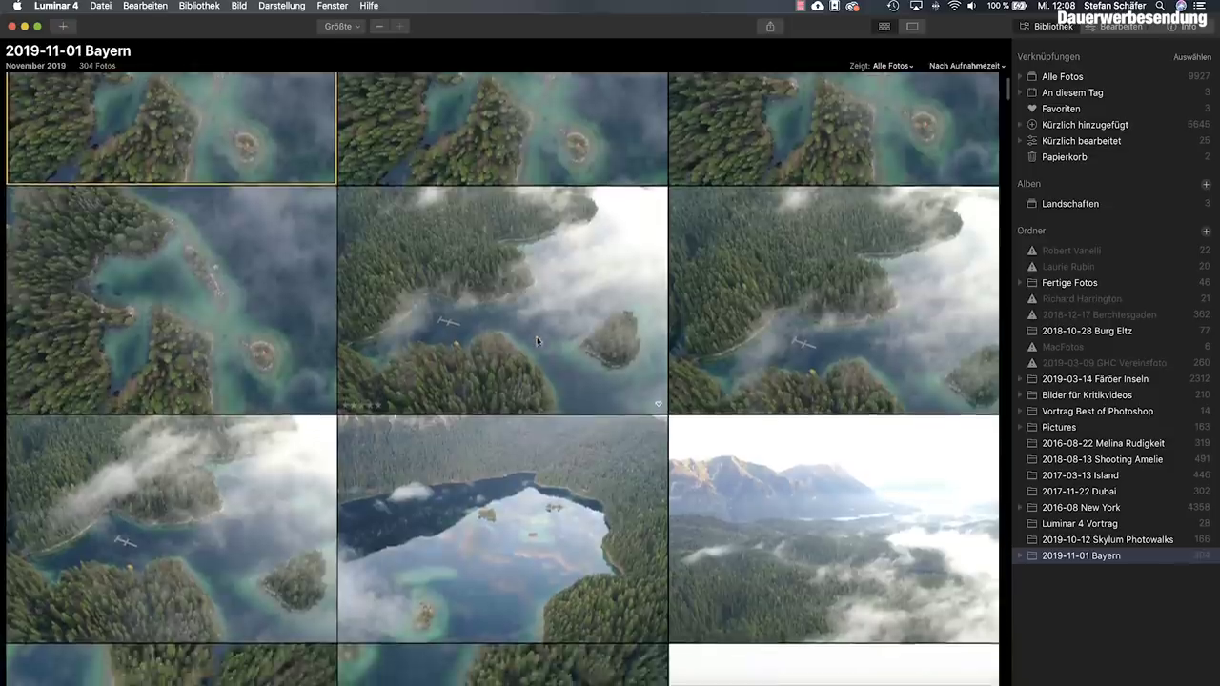
{"action": "scroll", "coordinate": [539, 340], "scroll_direction": "down", "scroll_amount": 3}
{"action": "scroll", "coordinate": [539, 340], "scroll_direction": "down", "scroll_amount": 2}
{"action": "scroll", "coordinate": [539, 341], "scroll_direction": "down", "scroll_amount": 1}
{"action": "scroll", "coordinate": [537, 343], "scroll_direction": "down", "scroll_amount": 1}
{"action": "scroll", "coordinate": [538, 341], "scroll_direction": "down", "scroll_amount": 3}
{"action": "scroll", "coordinate": [536, 342], "scroll_direction": "down", "scroll_amount": 1}
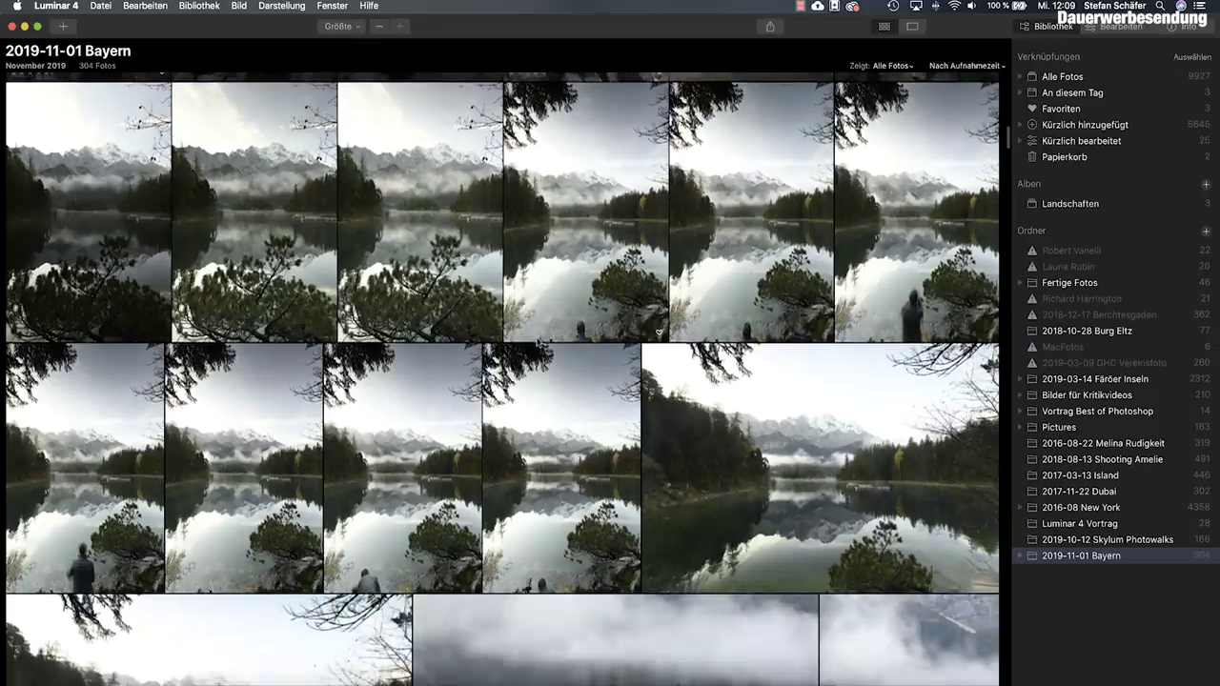
{"action": "scroll", "coordinate": [535, 342], "scroll_direction": "down", "scroll_amount": 2}
{"action": "scroll", "coordinate": [567, 323], "scroll_direction": "down", "scroll_amount": 1}
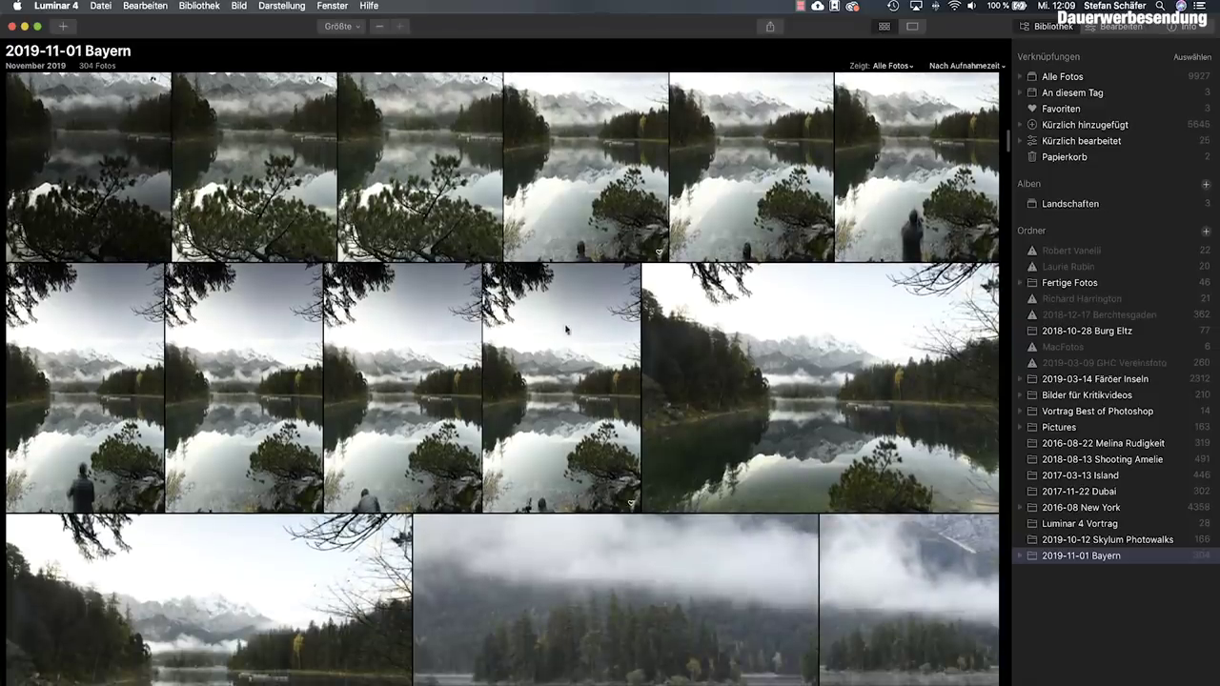
{"action": "scroll", "coordinate": [564, 333], "scroll_direction": "down", "scroll_amount": 1}
{"action": "scroll", "coordinate": [560, 334], "scroll_direction": "down", "scroll_amount": 4}
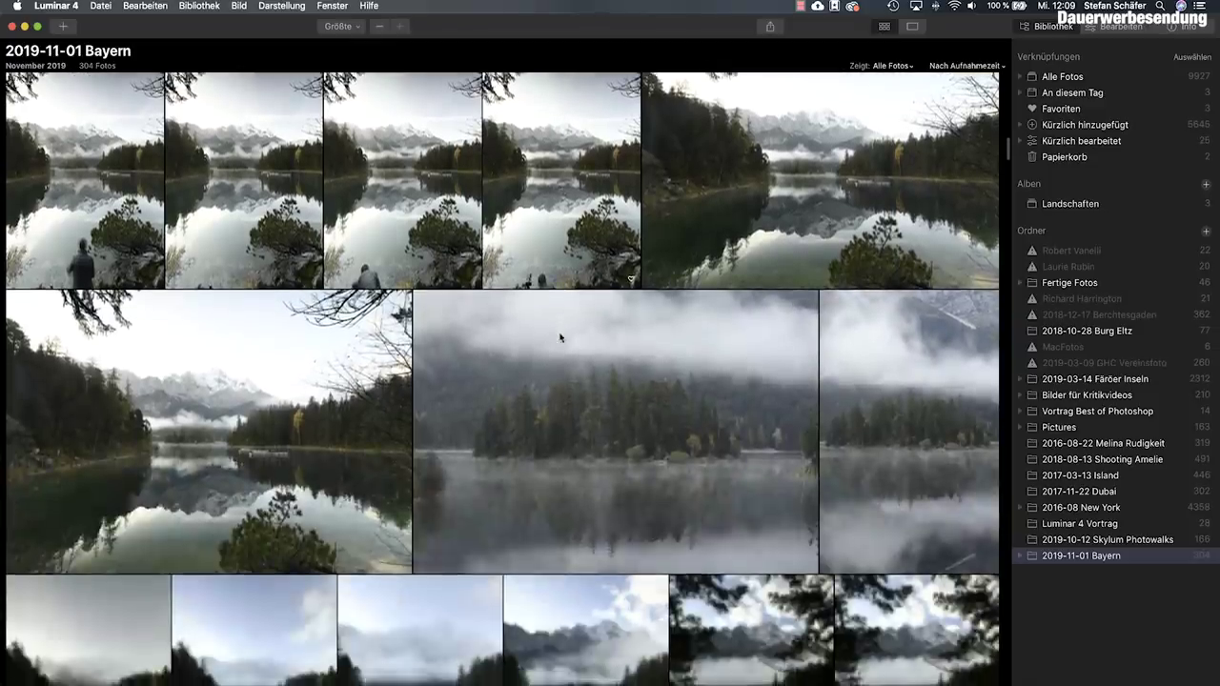
{"action": "scroll", "coordinate": [539, 400], "scroll_direction": "down", "scroll_amount": 3}
{"action": "scroll", "coordinate": [539, 401], "scroll_direction": "down", "scroll_amount": 3}
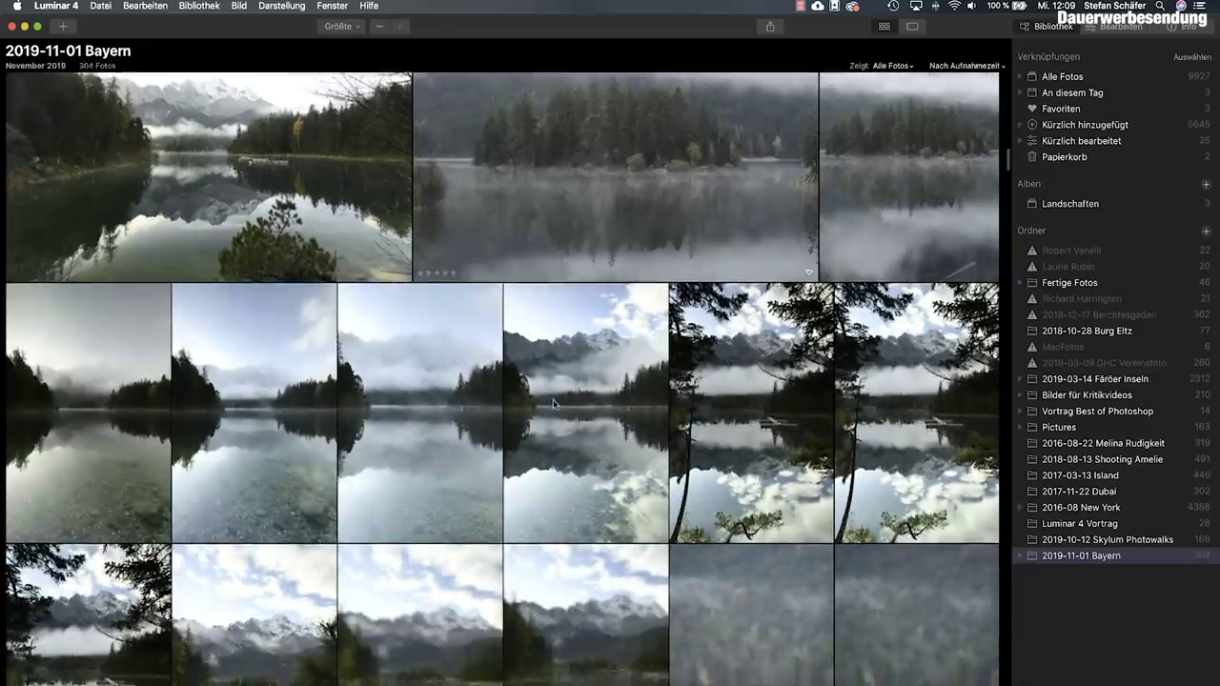
{"action": "scroll", "coordinate": [868, 289], "scroll_direction": "up", "scroll_amount": 2}
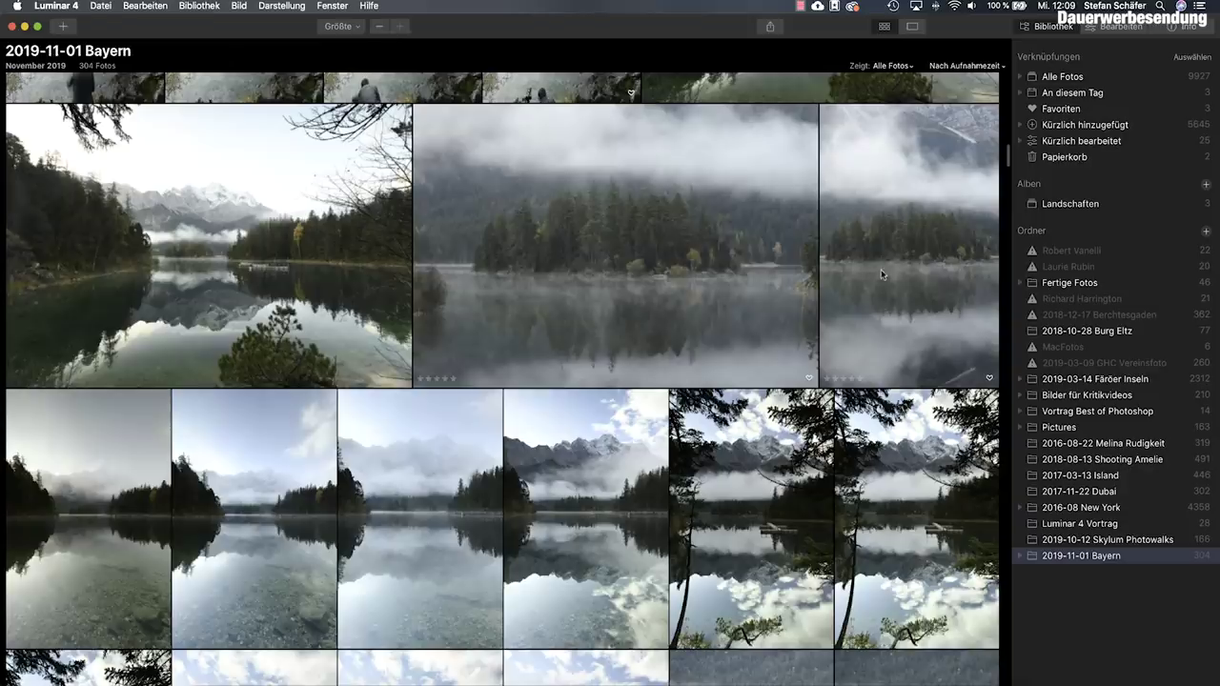
{"action": "scroll", "coordinate": [881, 271], "scroll_direction": "up", "scroll_amount": 2}
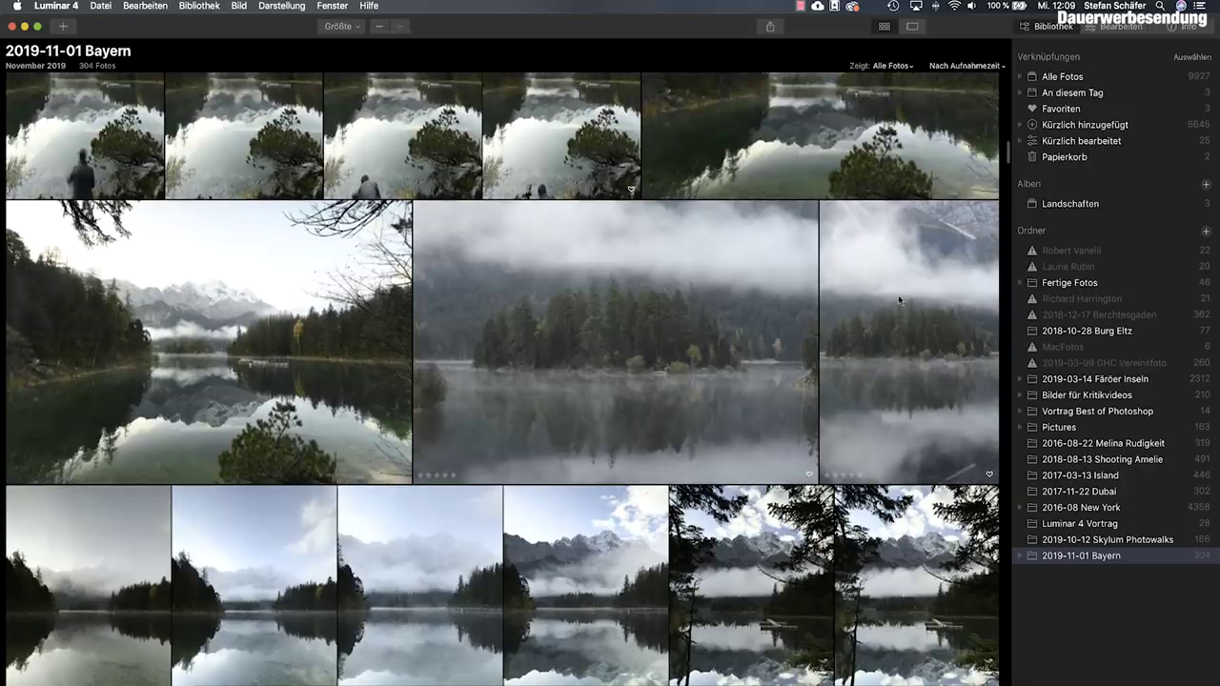
{"action": "scroll", "coordinate": [898, 294], "scroll_direction": "up", "scroll_amount": 3}
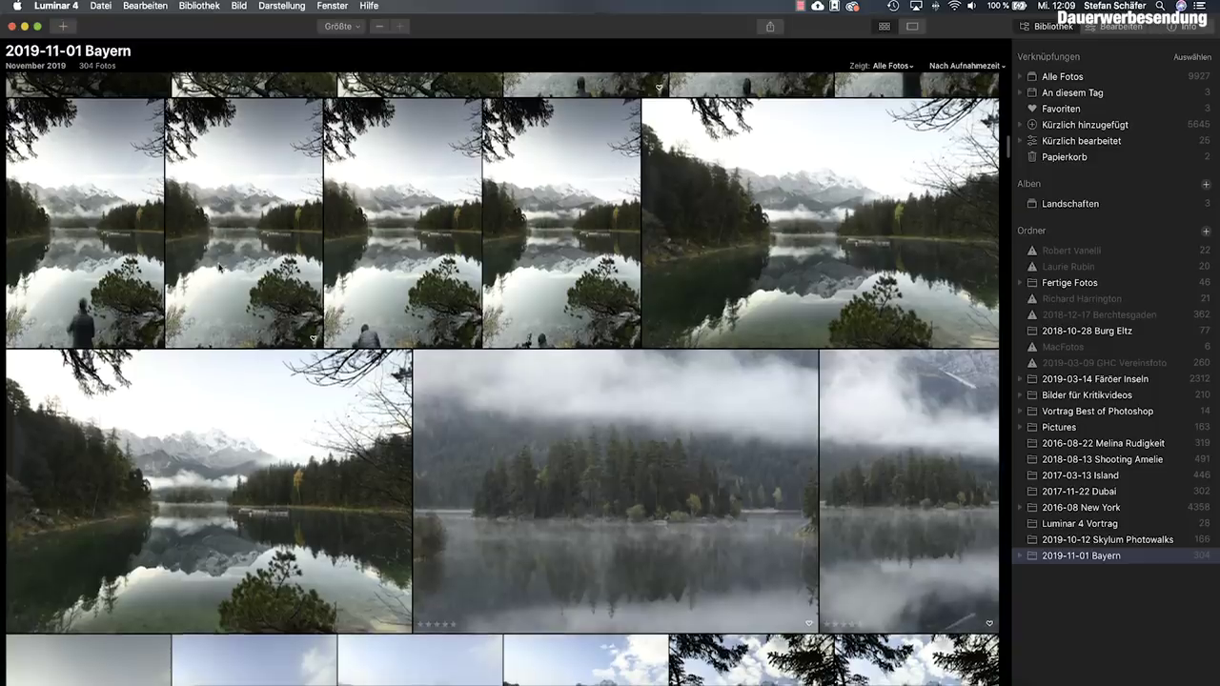
{"action": "scroll", "coordinate": [214, 273], "scroll_direction": "up", "scroll_amount": 4}
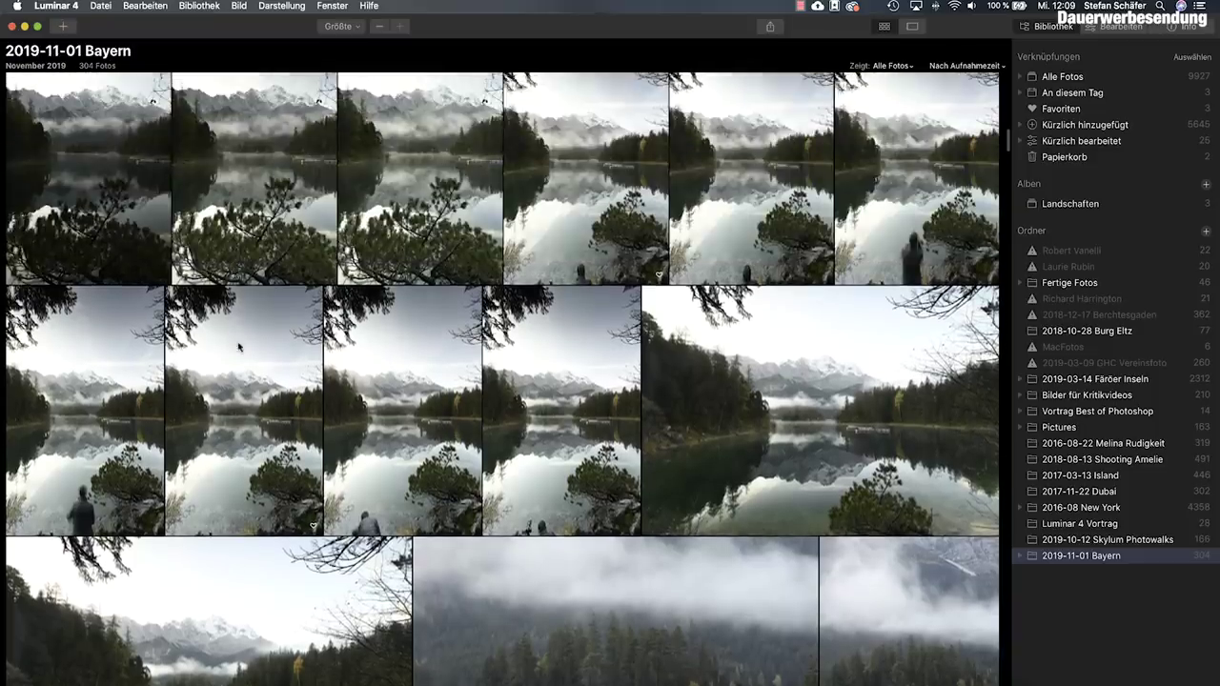
{"action": "scroll", "coordinate": [250, 366], "scroll_direction": "down", "scroll_amount": 1}
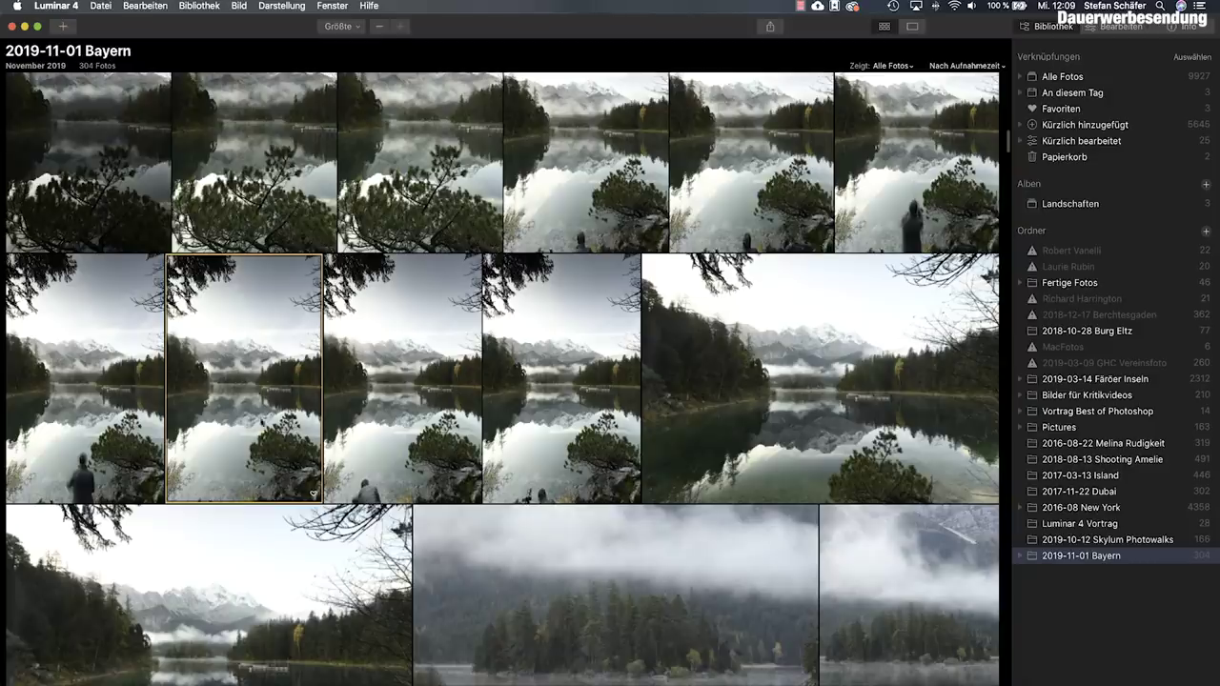
Open _8502228.NEF in the editor with the Canvas crop and lens-correction tools showing.
{"action": "double_click", "coordinate": [246, 428]}
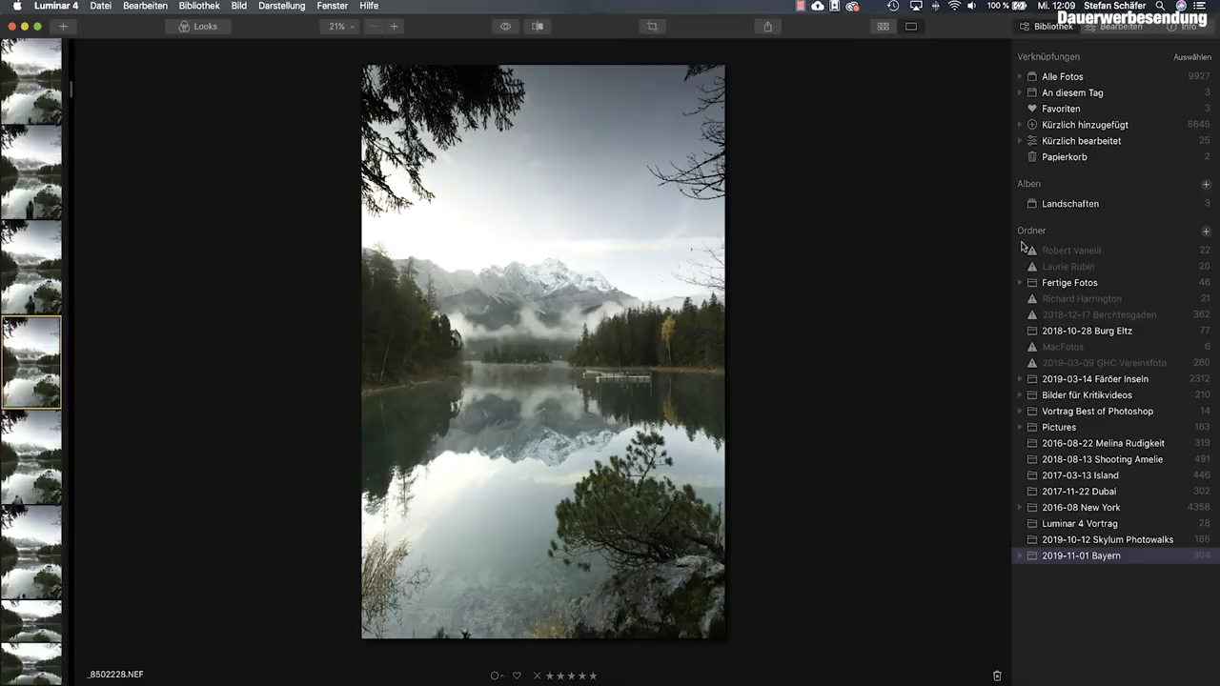
{"action": "key", "text": "e"}
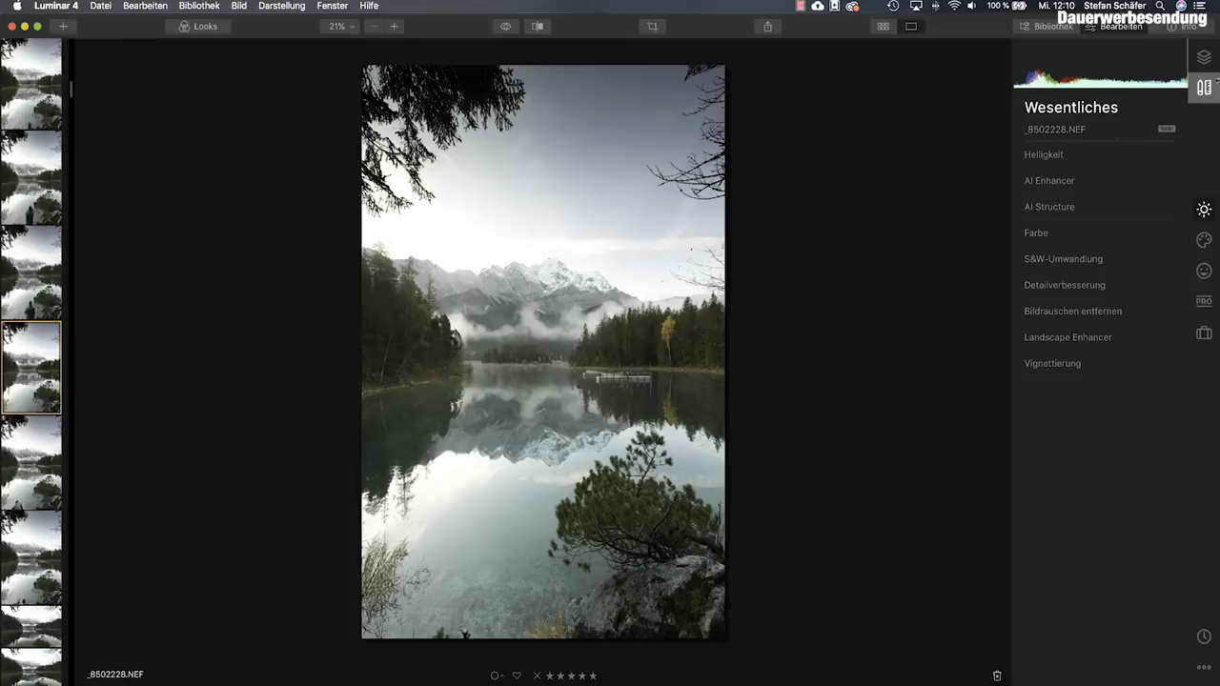
{"action": "left_click", "coordinate": [1207, 87]}
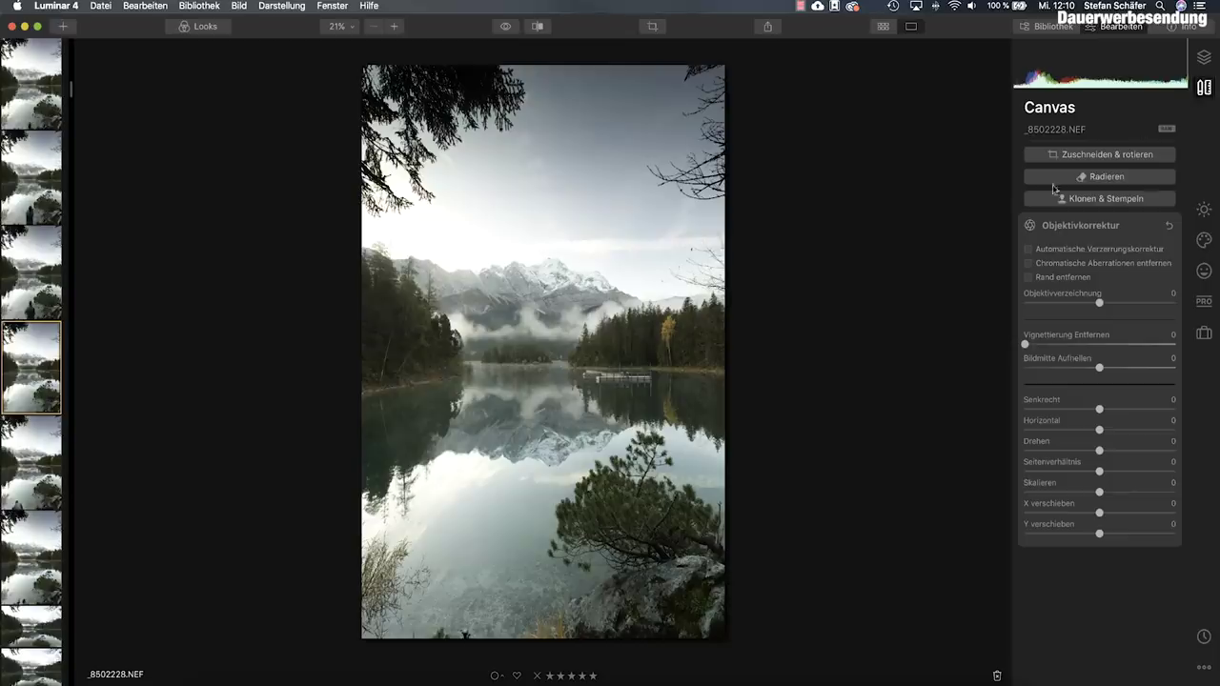
Start Crop & Rotate and set the crop aspect ratio to 4:5.
{"action": "left_click", "coordinate": [1094, 153]}
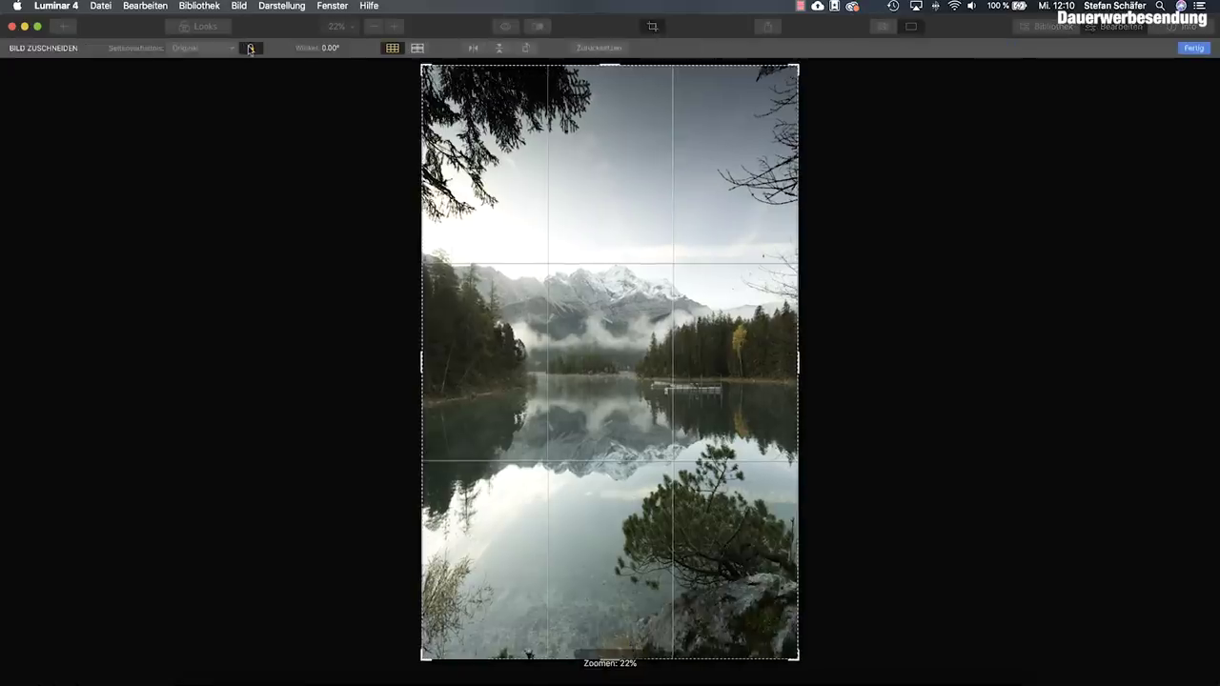
{"action": "left_click", "coordinate": [250, 48]}
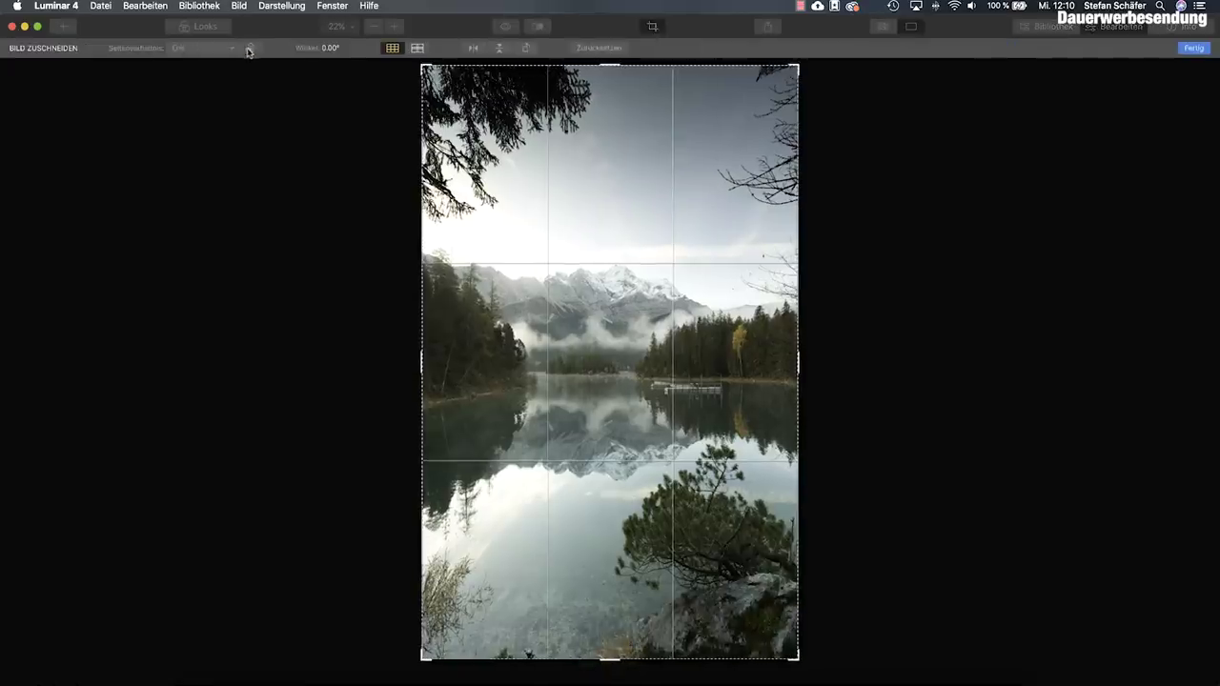
{"action": "left_click", "coordinate": [202, 48]}
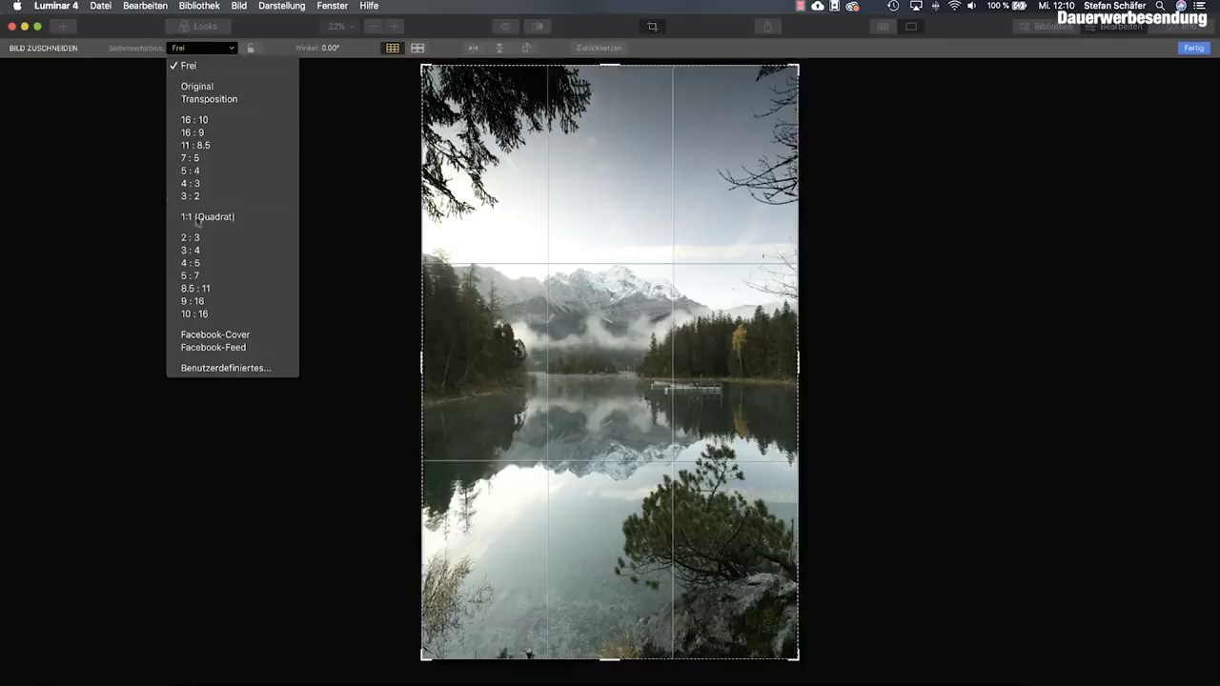
{"action": "left_click", "coordinate": [207, 264]}
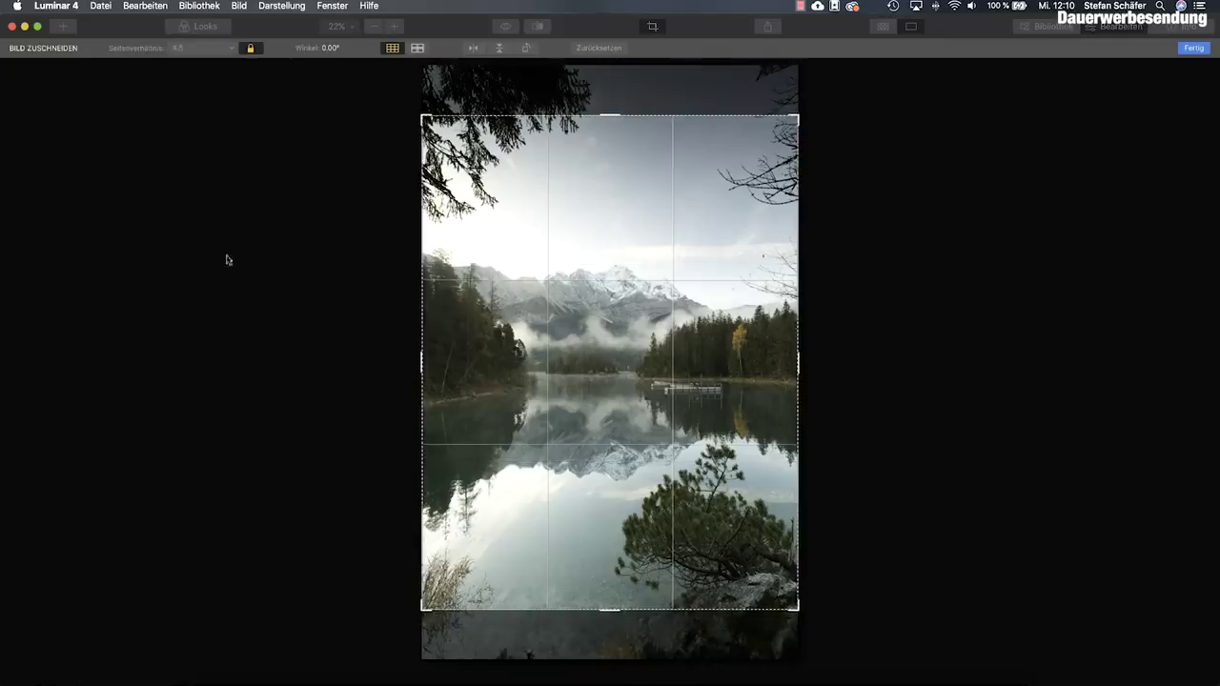
Reposition the photo in the 4:5 frame, straighten it by -0.28°, and apply the crop.
{"action": "left_click_drag", "start_coordinate": [538, 295], "coordinate": [541, 281]}
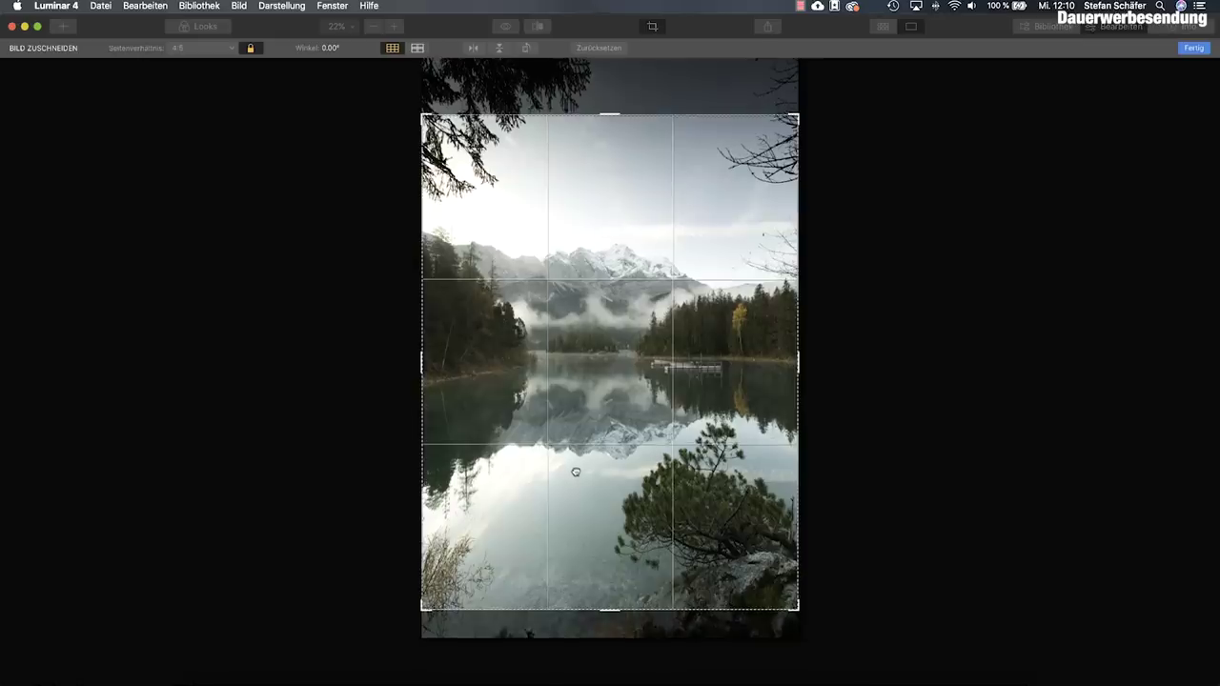
{"action": "left_click_drag", "start_coordinate": [575, 477], "coordinate": [575, 492]}
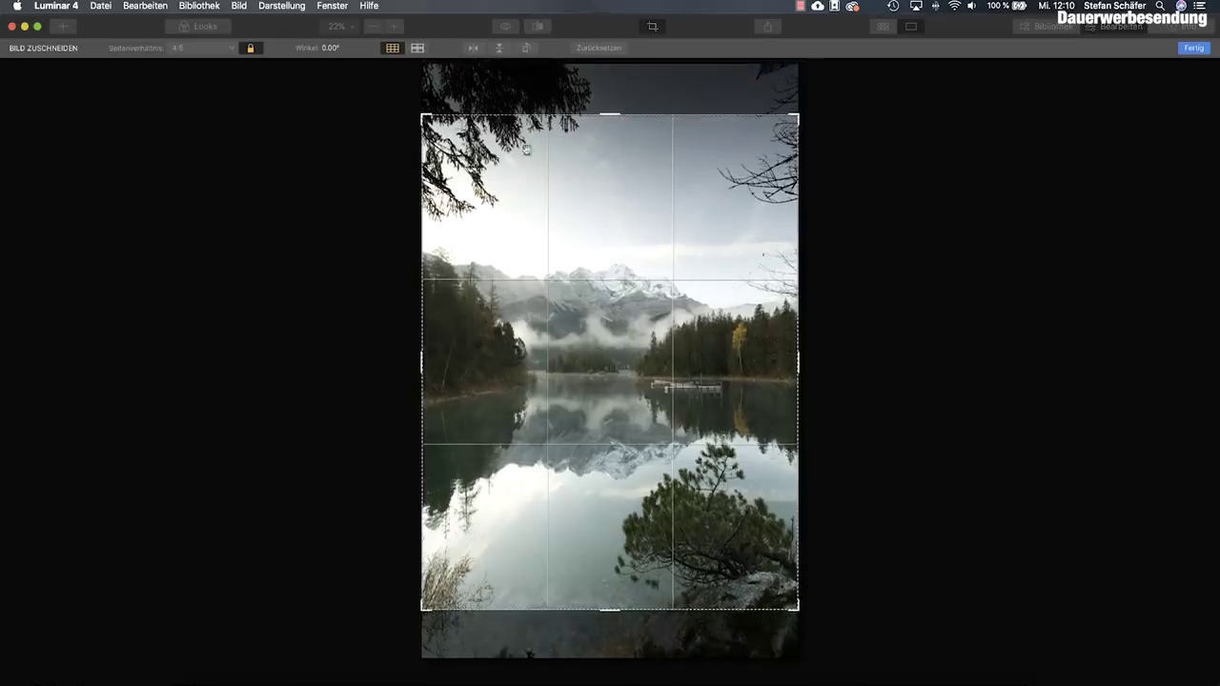
{"action": "left_click_drag", "start_coordinate": [635, 355], "coordinate": [642, 335]}
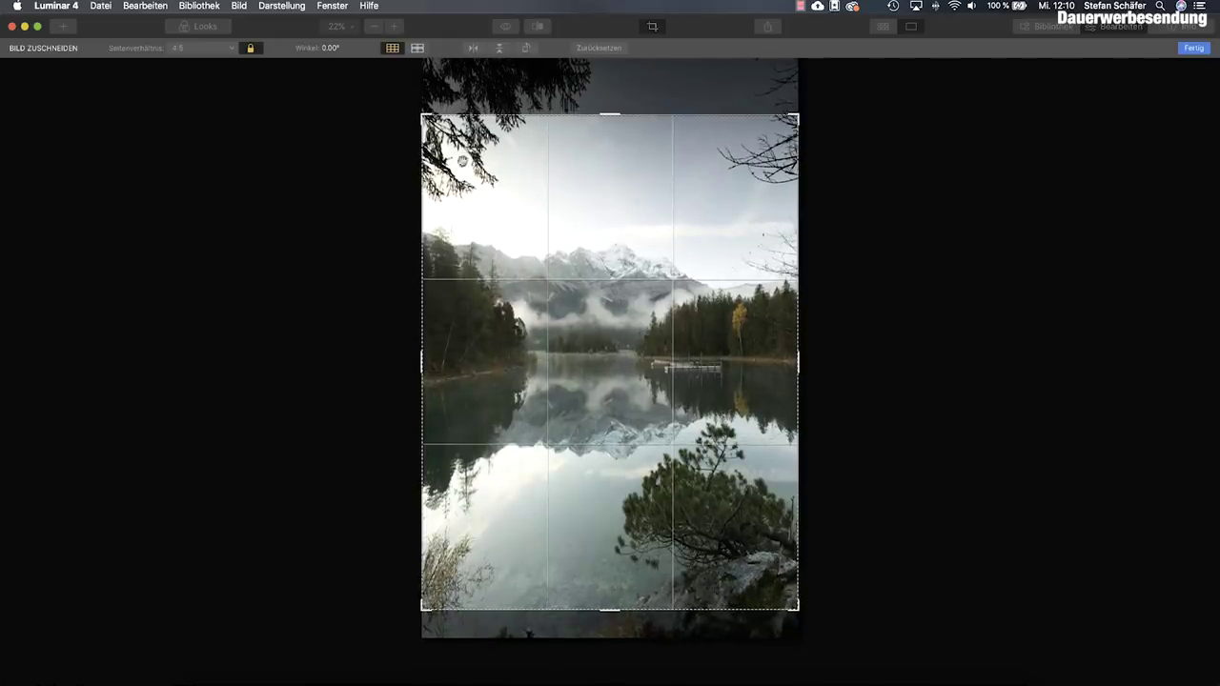
{"action": "left_click_drag", "start_coordinate": [655, 307], "coordinate": [654, 331]}
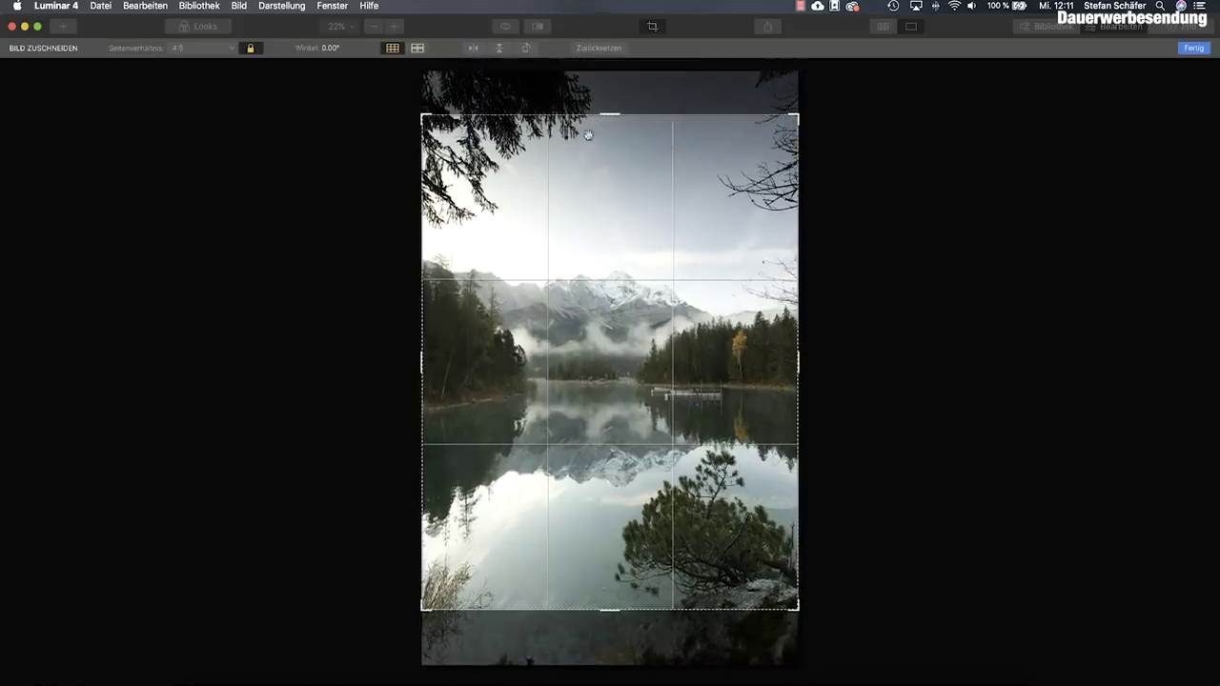
{"action": "left_click_drag", "start_coordinate": [572, 226], "coordinate": [578, 198]}
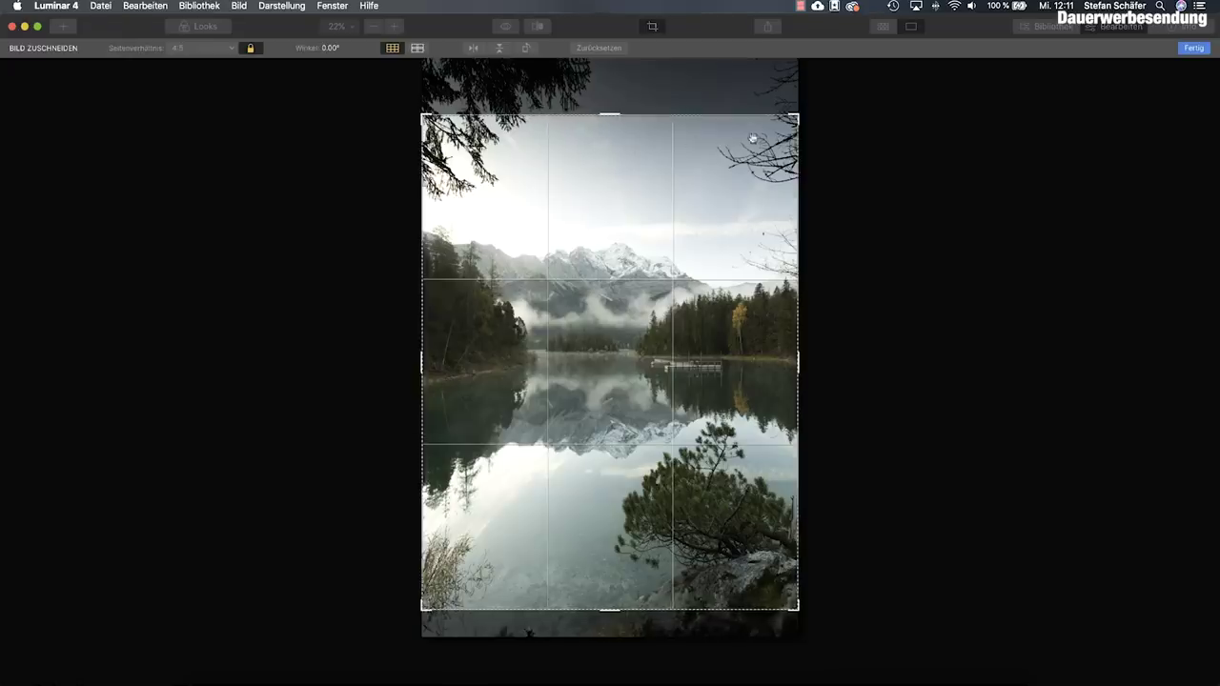
{"action": "left_click_drag", "start_coordinate": [810, 105], "coordinate": [811, 102]}
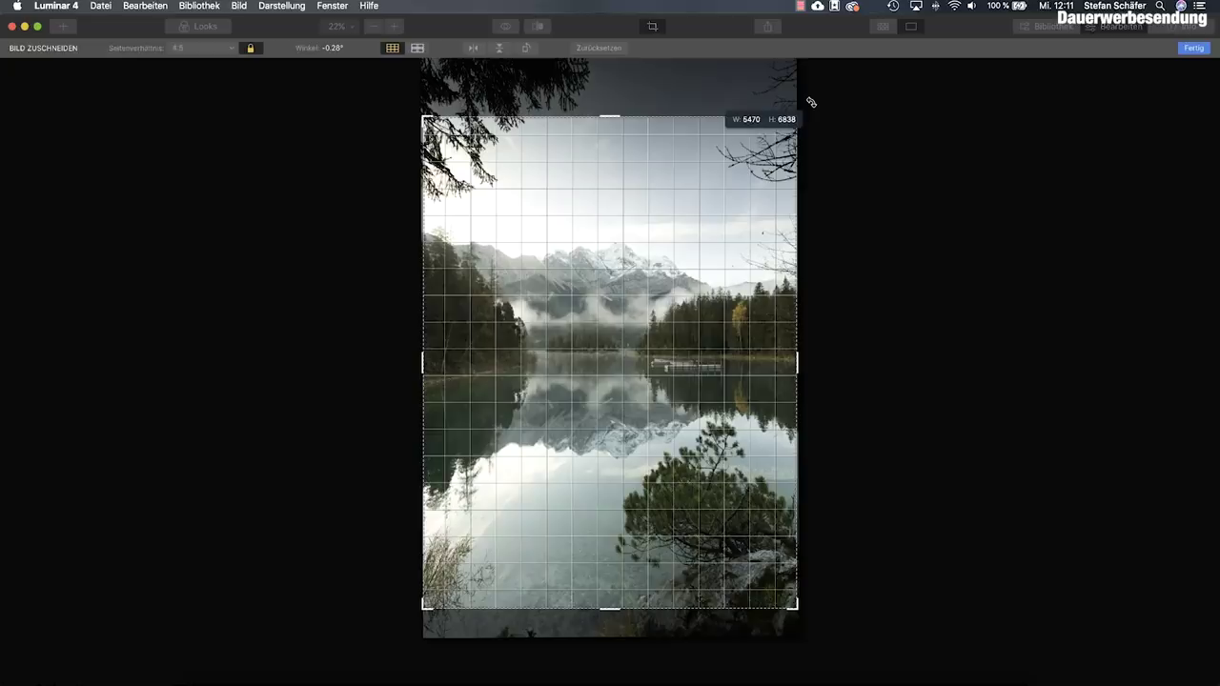
{"action": "left_click_drag", "start_coordinate": [811, 102], "coordinate": [812, 103]}
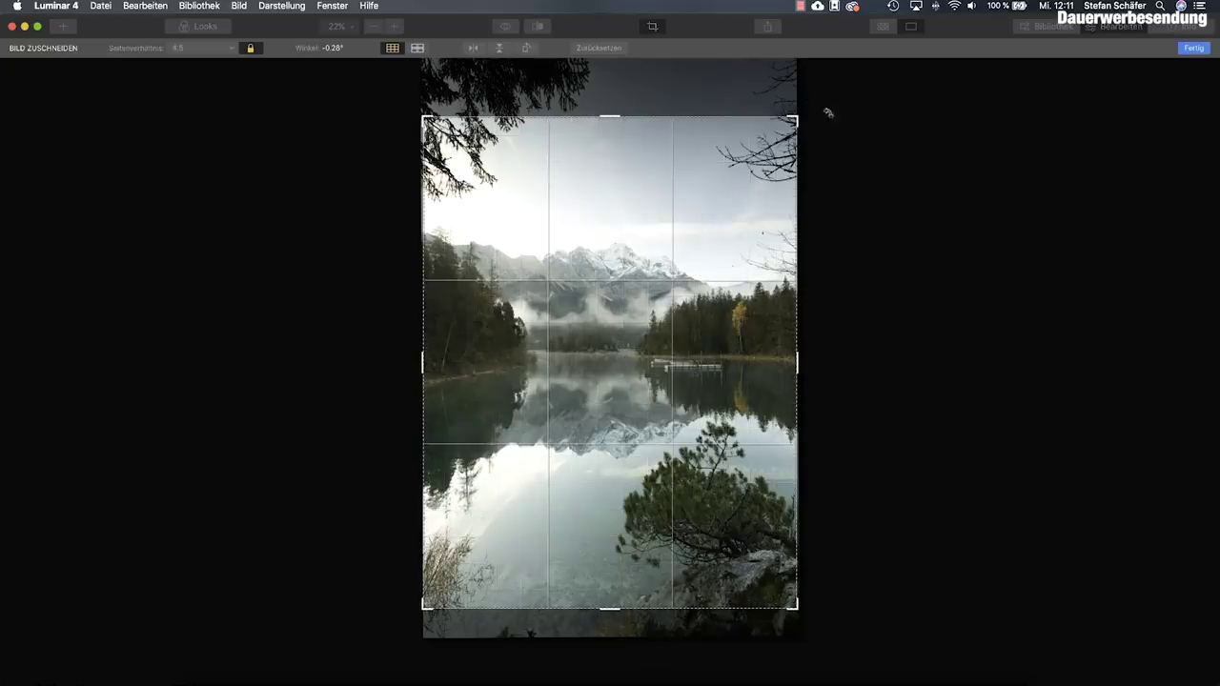
{"action": "left_click", "coordinate": [1196, 49]}
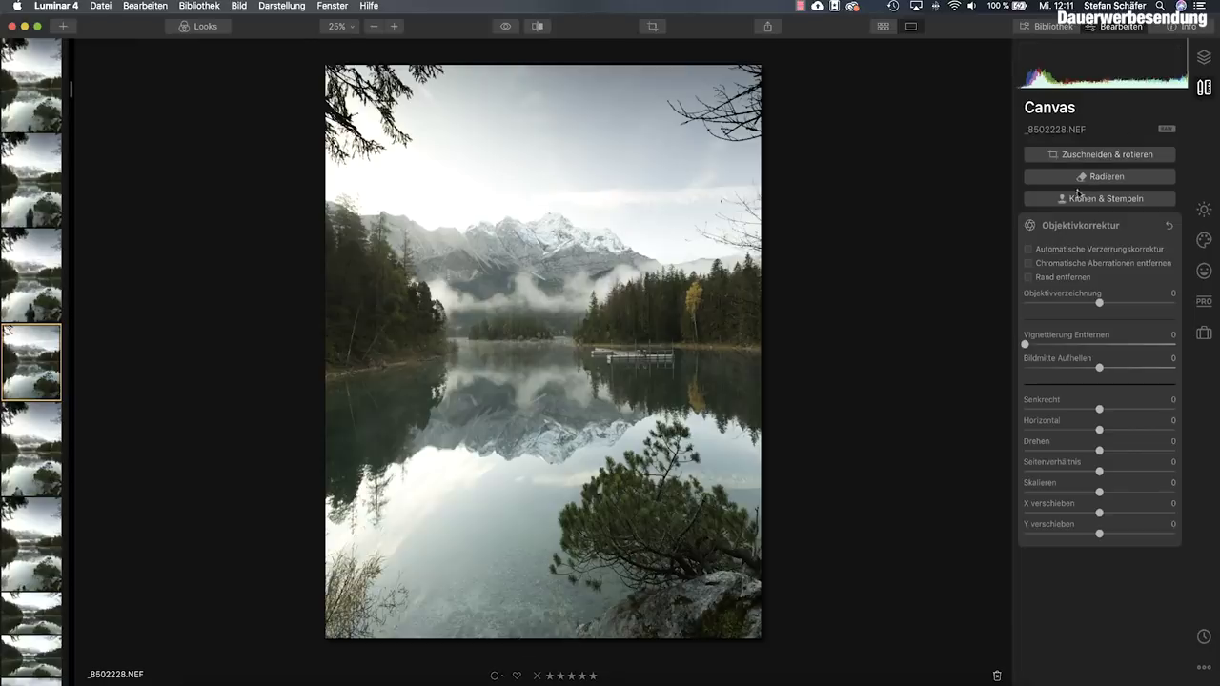
Inspect the cropped photo at 100% zoom, then zoom back out to the full view.
{"action": "left_click", "coordinate": [440, 94]}
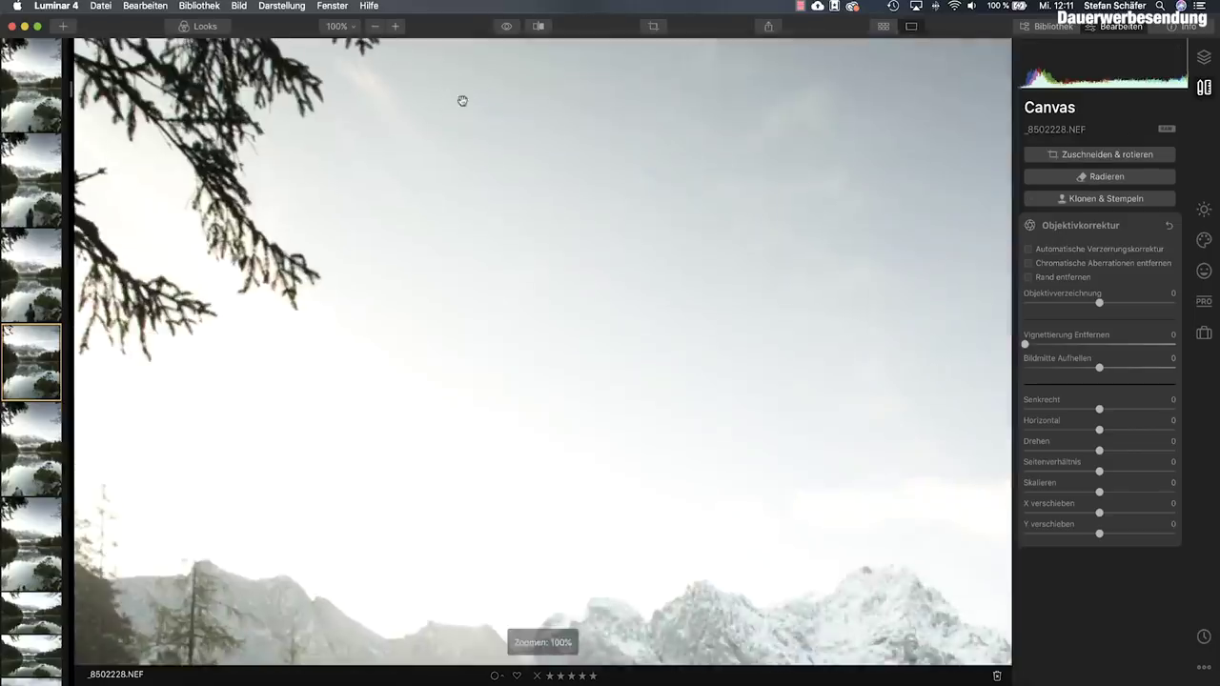
{"action": "left_click_drag", "start_coordinate": [486, 108], "coordinate": [479, 239]}
{"action": "mouse_move", "coordinate": [716, 204]}
{"action": "left_mouse_down"}
{"action": "mouse_move", "coordinate": [696, 185]}
{"action": "mouse_move", "coordinate": [512, 172]}
{"action": "left_mouse_up"}
{"action": "mouse_move", "coordinate": [749, 226]}
{"action": "left_mouse_down"}
{"action": "mouse_move", "coordinate": [633, 241]}
{"action": "mouse_move", "coordinate": [395, 229]}
{"action": "mouse_move", "coordinate": [697, 216]}
{"action": "left_mouse_up"}
{"action": "key", "text": "super+minus"}
{"action": "key", "text": "super+minus"}
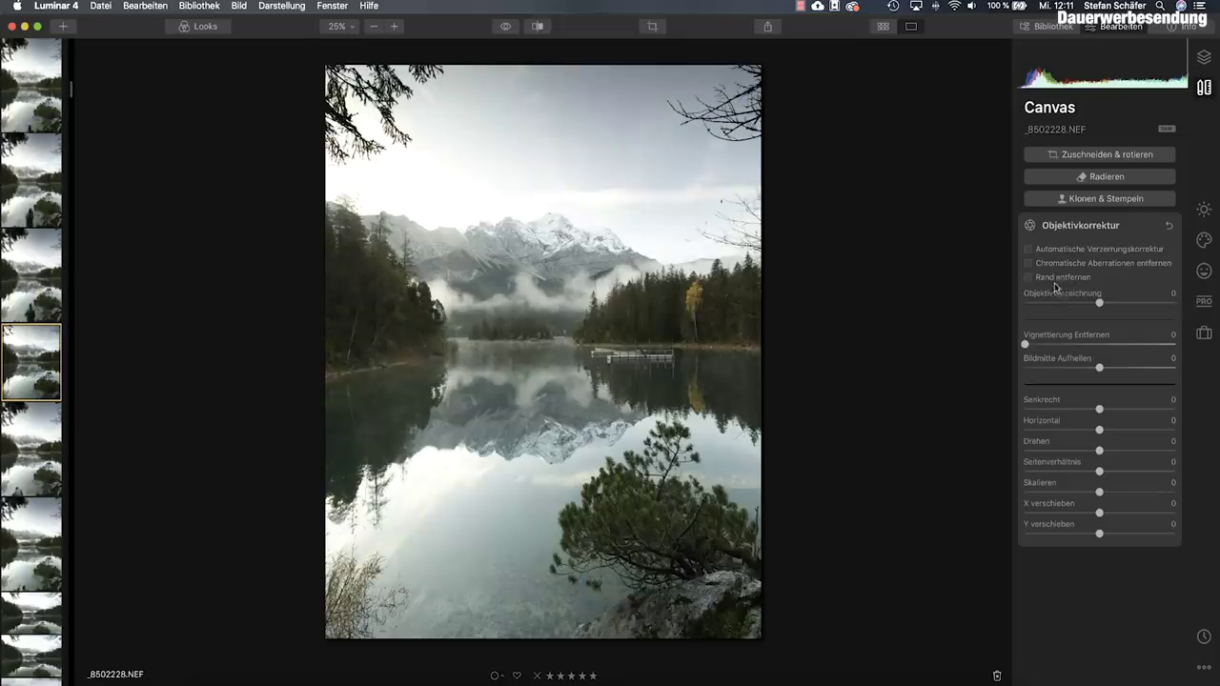
Enable automatic distortion correction and chromatic aberration removal, then collapse Lens Correction.
{"action": "left_click", "coordinate": [1055, 251]}
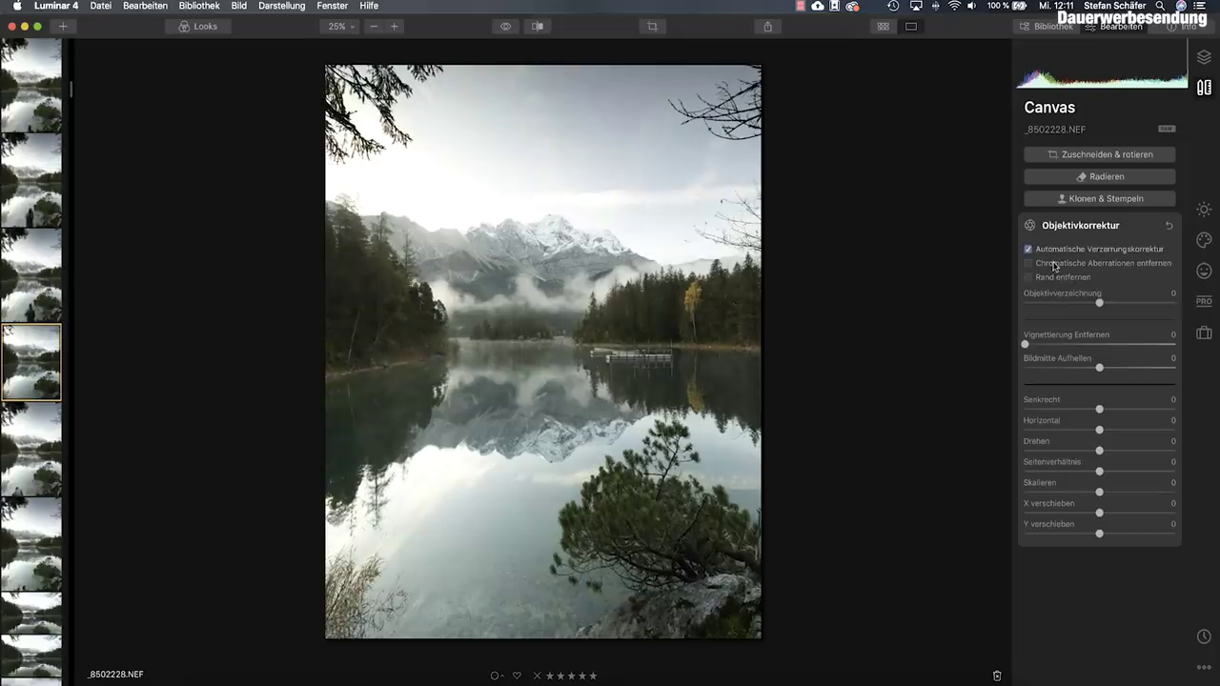
{"action": "left_click", "coordinate": [1054, 265]}
{"action": "left_click", "coordinate": [1136, 229]}
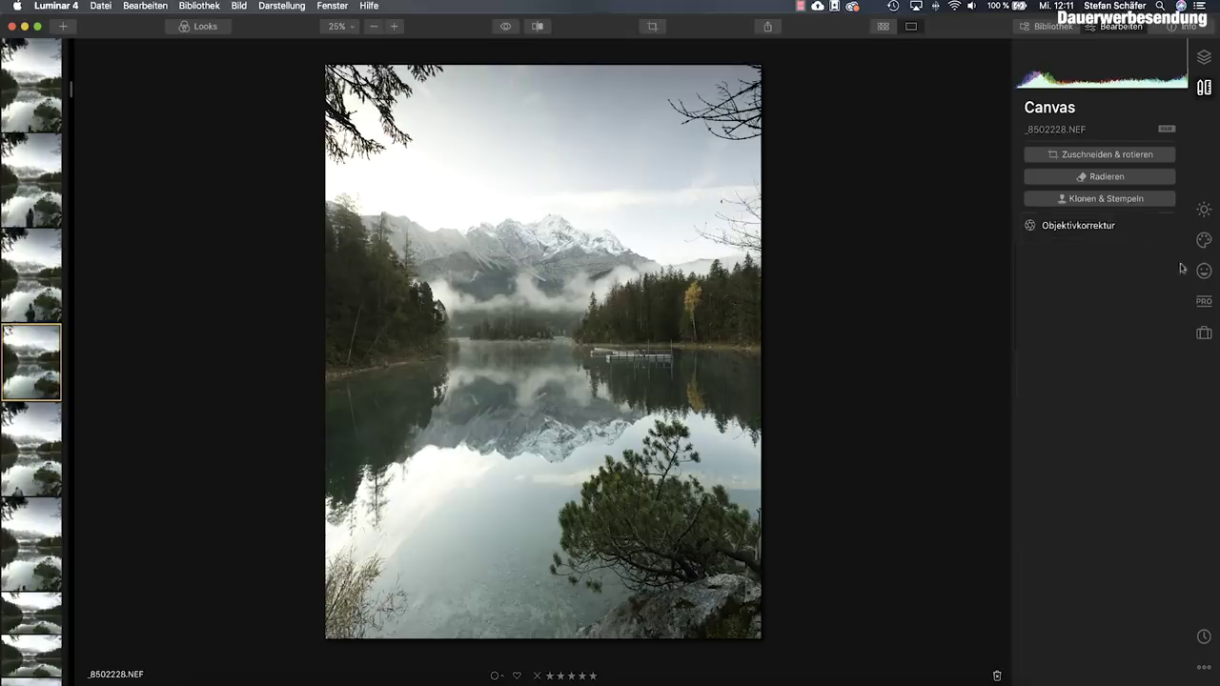
In Essentials Light, set exposure 0.10, smart contrast 35, highlights -10, shadows -15, blacks -5, and tweak whites.
{"action": "left_click", "coordinate": [1204, 211]}
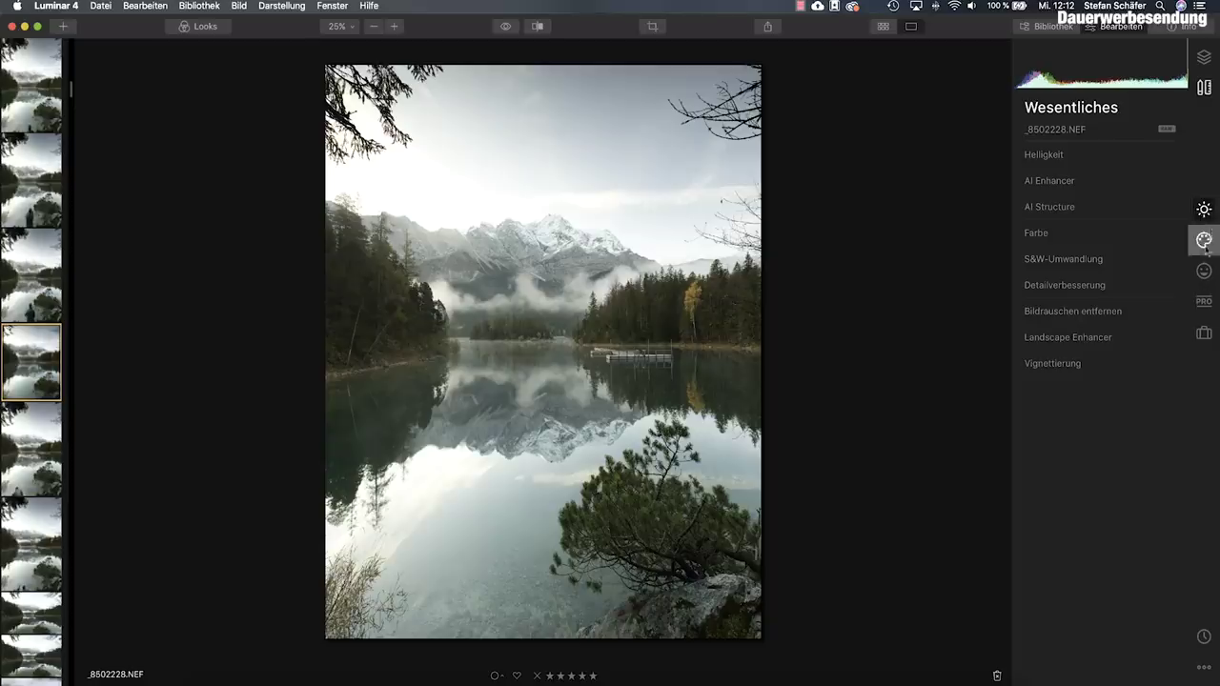
{"action": "left_click", "coordinate": [1047, 155]}
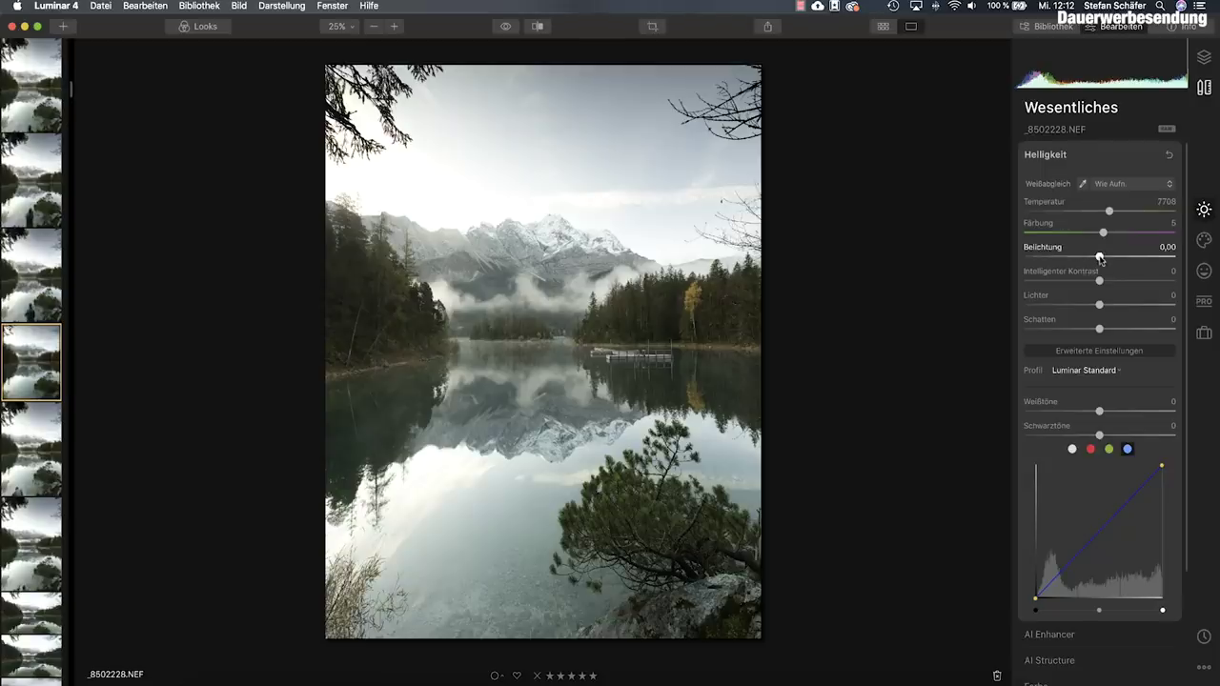
{"action": "left_click_drag", "start_coordinate": [1100, 257], "coordinate": [1101, 258]}
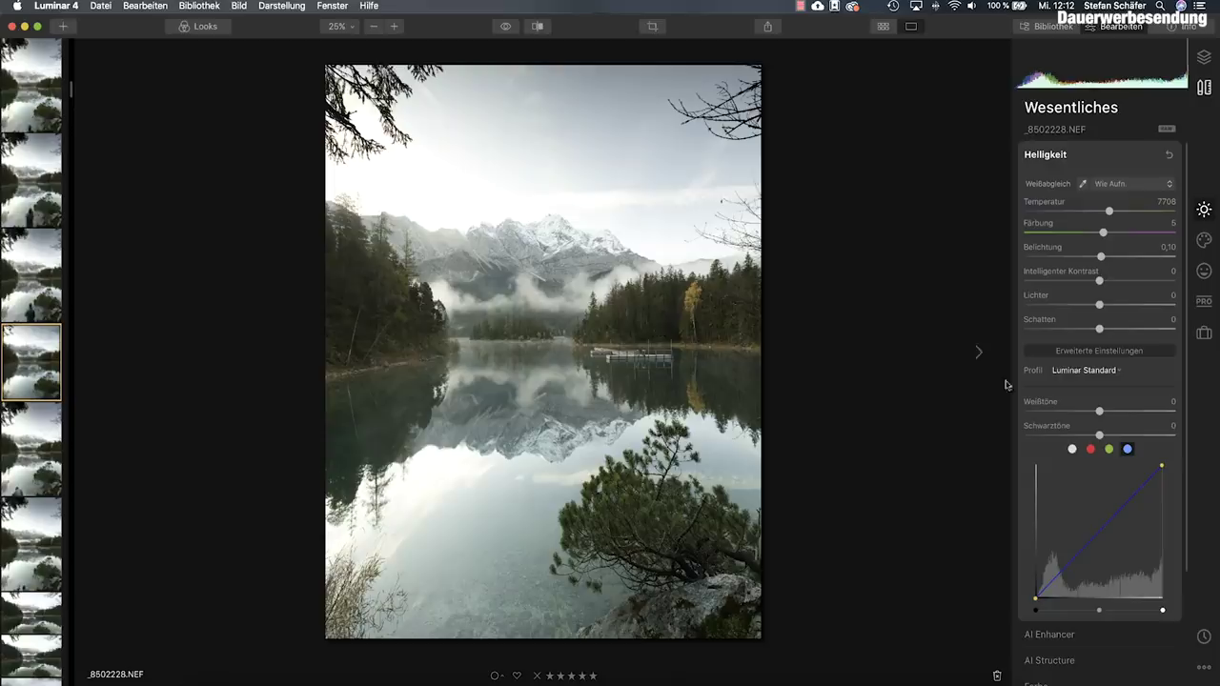
{"action": "mouse_move", "coordinate": [1098, 280]}
{"action": "left_mouse_down"}
{"action": "mouse_move", "coordinate": [1163, 282]}
{"action": "mouse_move", "coordinate": [1125, 282]}
{"action": "left_mouse_up"}
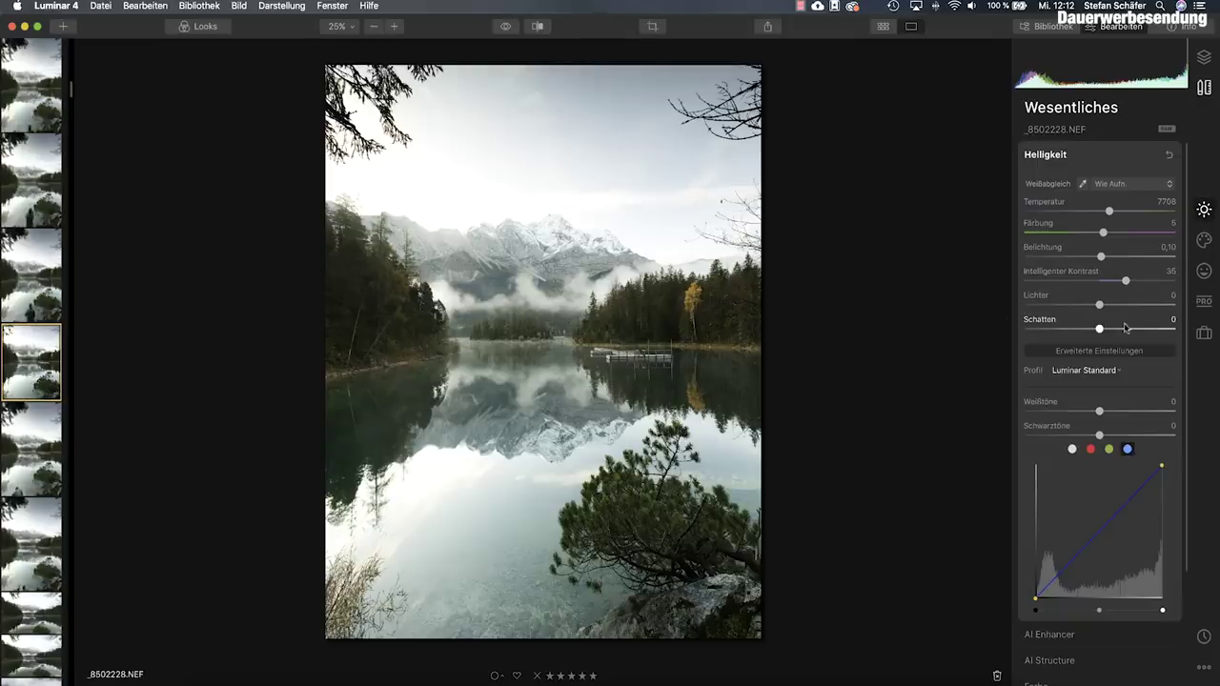
{"action": "left_click_drag", "start_coordinate": [1098, 305], "coordinate": [1092, 306]}
{"action": "left_click_drag", "start_coordinate": [1100, 329], "coordinate": [1088, 330]}
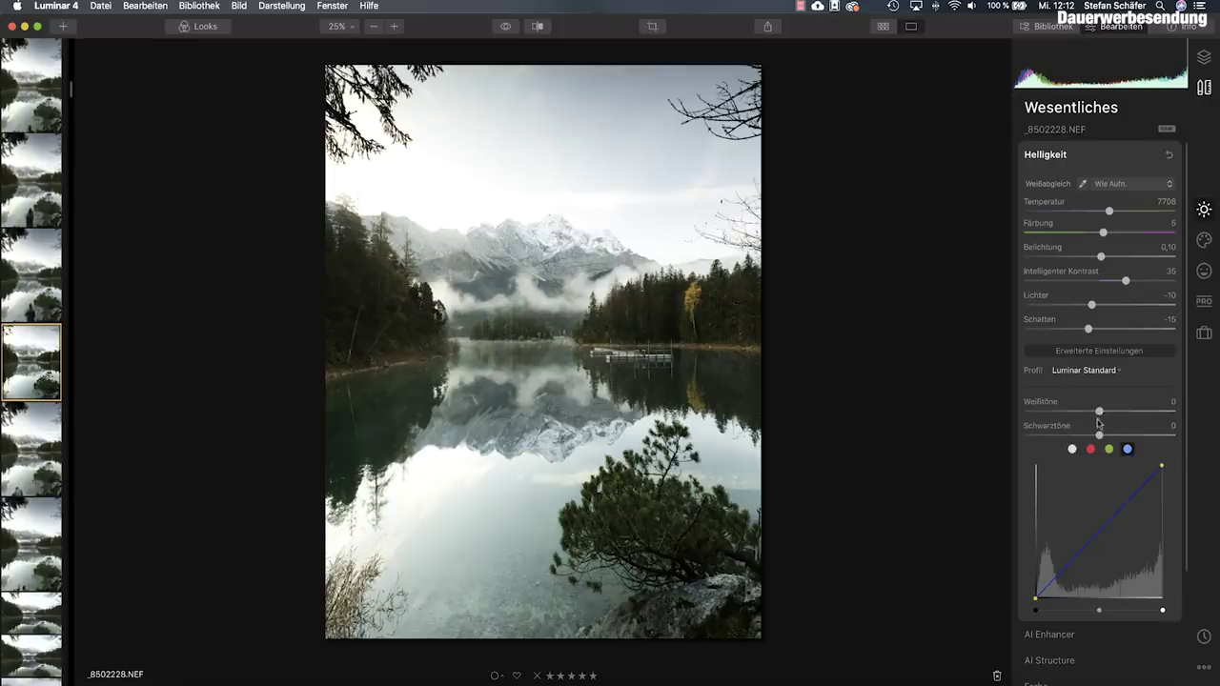
{"action": "left_click_drag", "start_coordinate": [1100, 436], "coordinate": [1096, 438]}
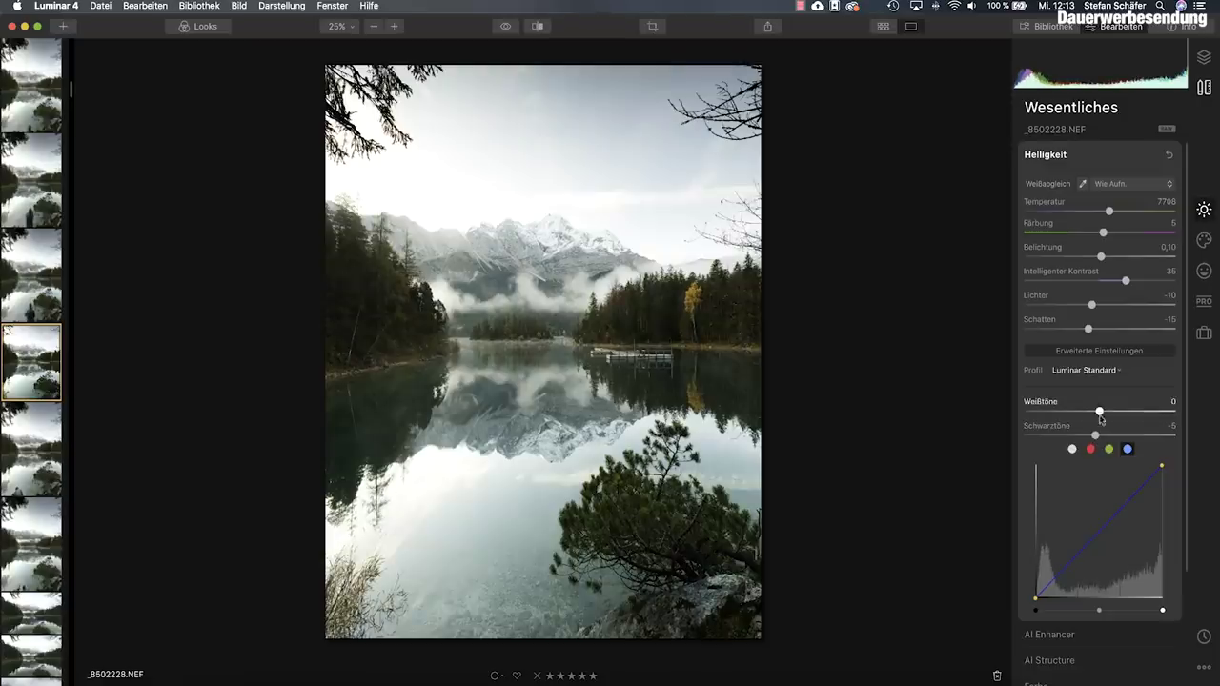
{"action": "left_click_drag", "start_coordinate": [1099, 411], "coordinate": [1101, 412]}
On the blue-channel tone curve, lift the black point and add a shadow control point.
{"action": "left_click", "coordinate": [1071, 449]}
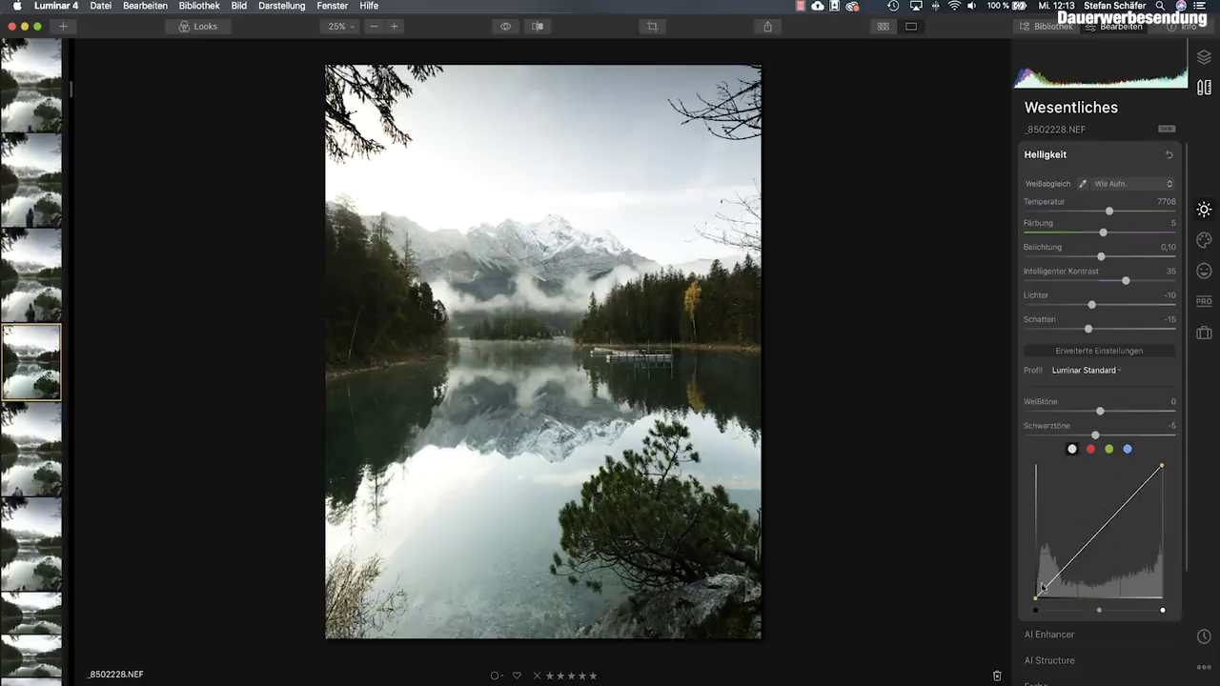
{"action": "left_click", "coordinate": [1128, 450]}
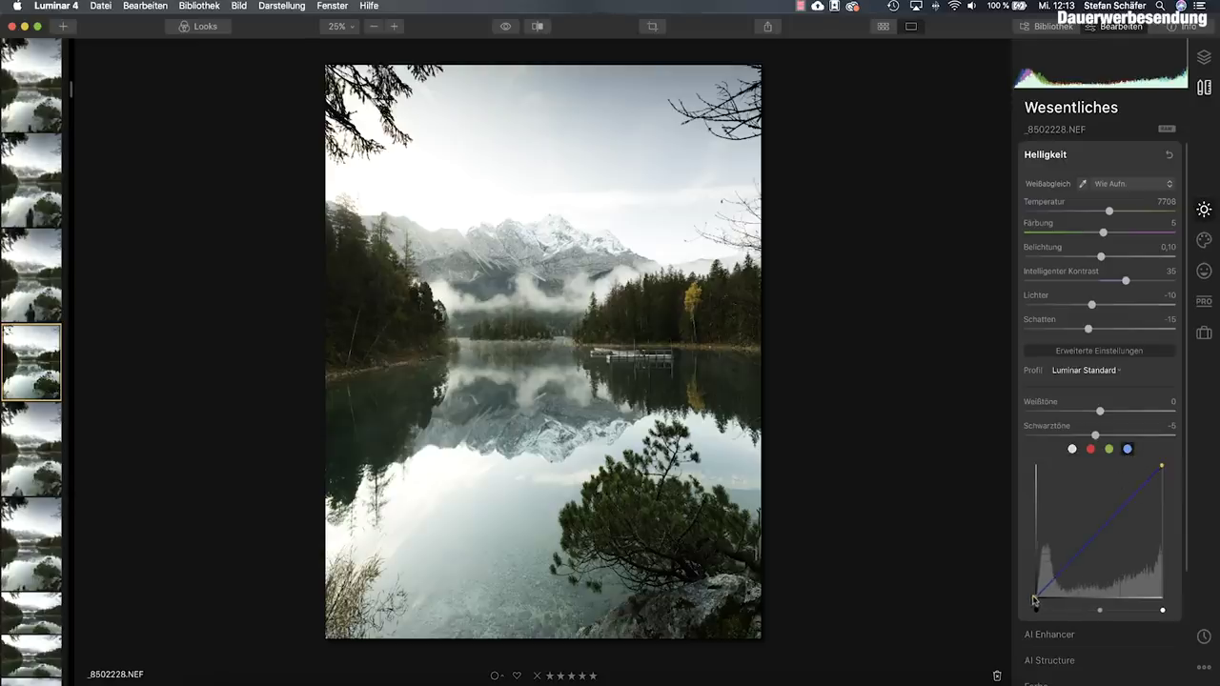
{"action": "left_click_drag", "start_coordinate": [1035, 603], "coordinate": [1032, 591]}
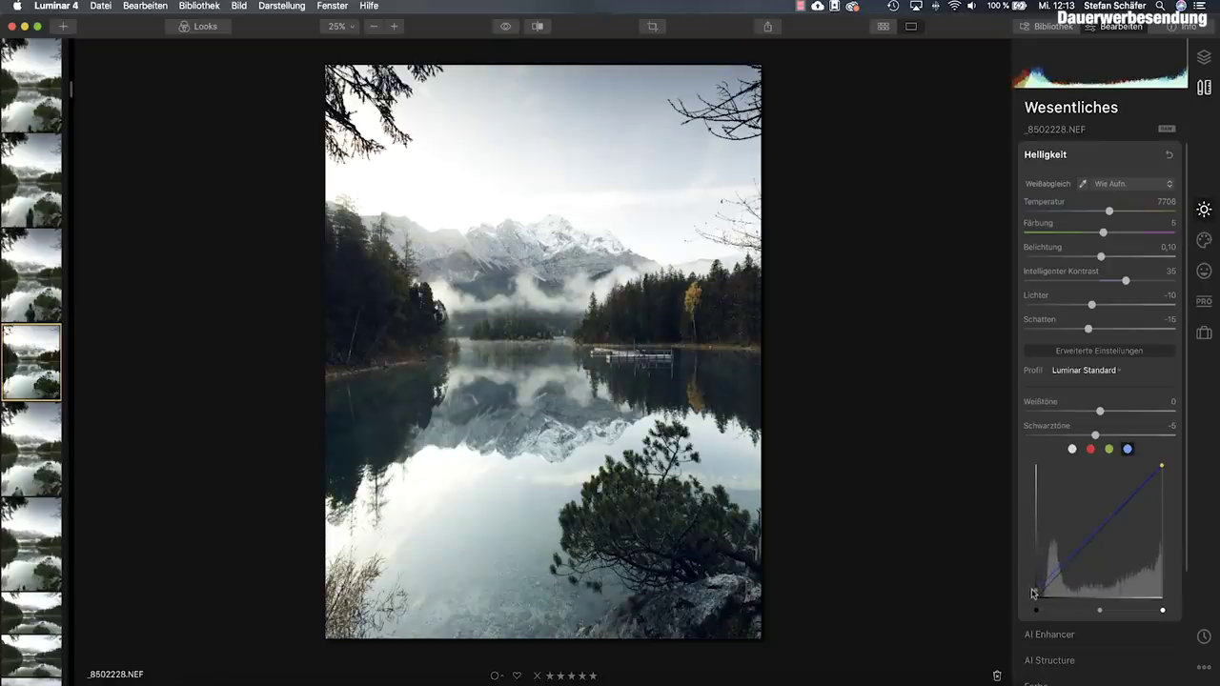
{"action": "left_click_drag", "start_coordinate": [1032, 591], "coordinate": [1032, 596]}
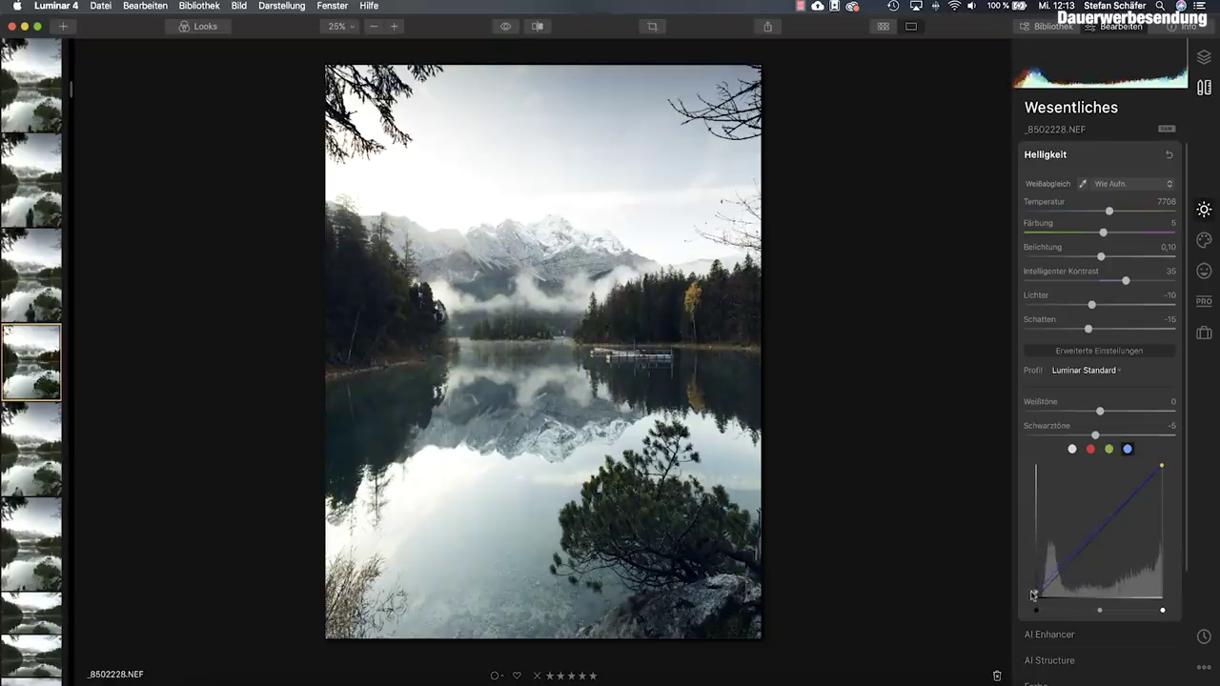
{"action": "left_click", "coordinate": [1078, 553]}
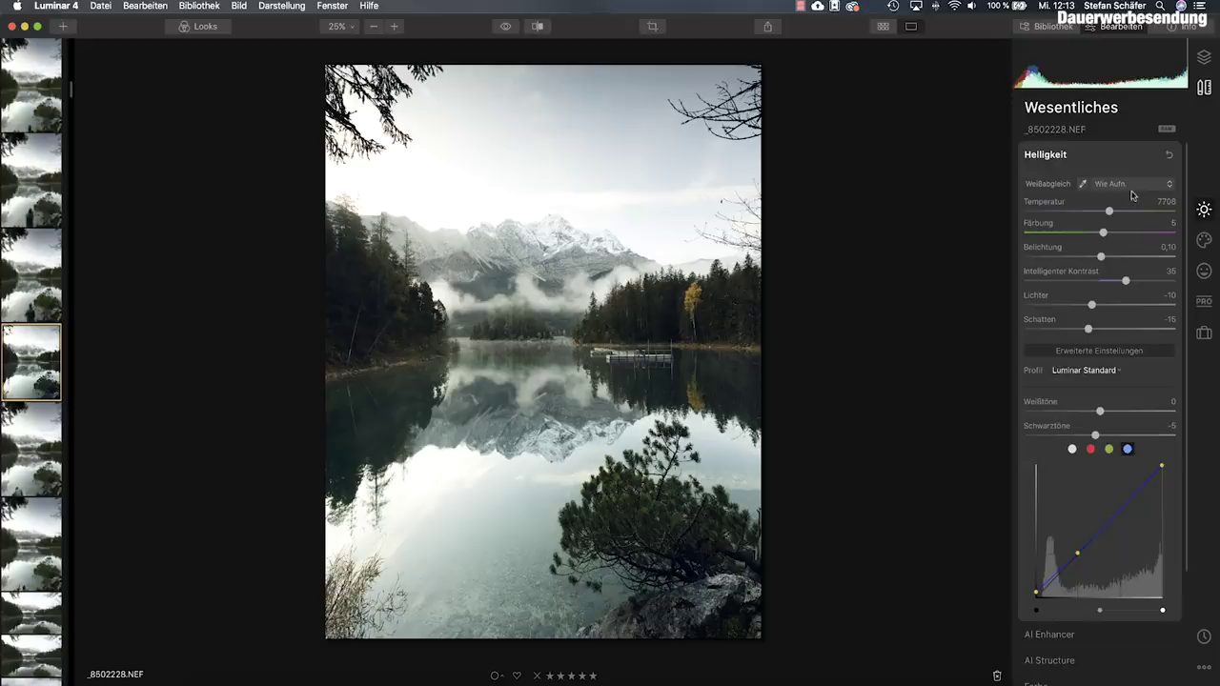
Lower the Light panel's white-balance temperature to 6721, then collapse the panel.
{"action": "left_click", "coordinate": [1120, 158]}
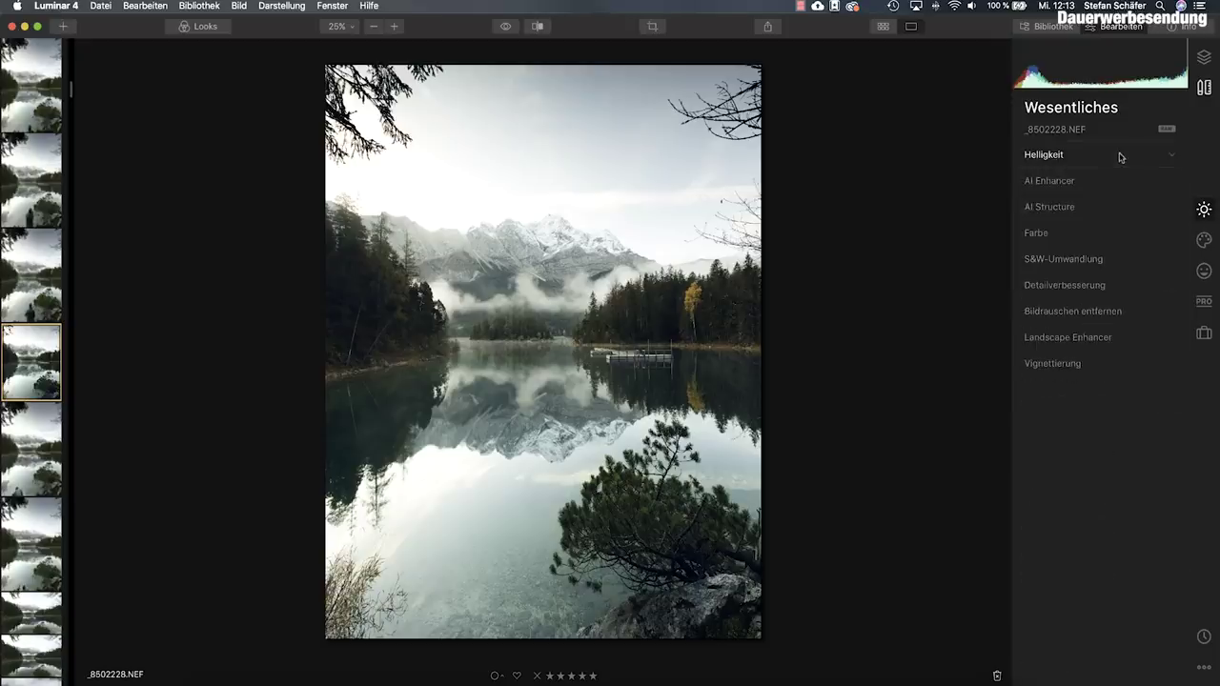
{"action": "left_click", "coordinate": [1120, 157]}
{"action": "left_click_drag", "start_coordinate": [1108, 212], "coordinate": [1102, 212]}
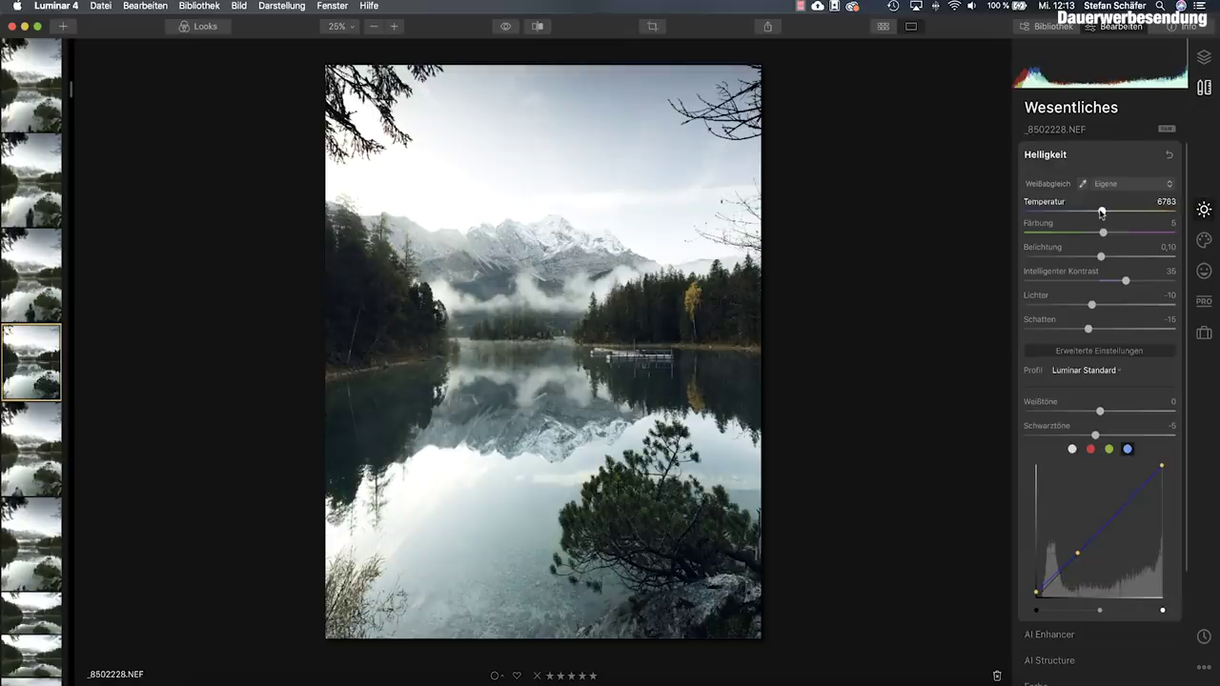
{"action": "left_click_drag", "start_coordinate": [1100, 213], "coordinate": [1102, 212]}
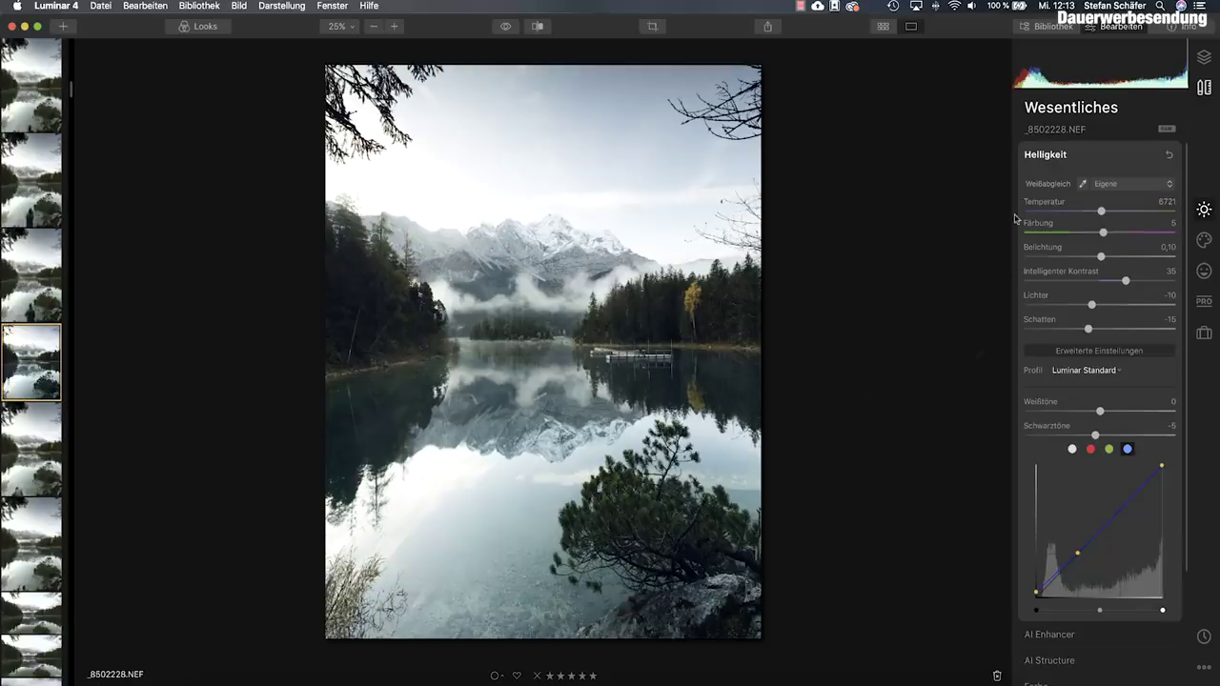
{"action": "left_click", "coordinate": [1093, 159]}
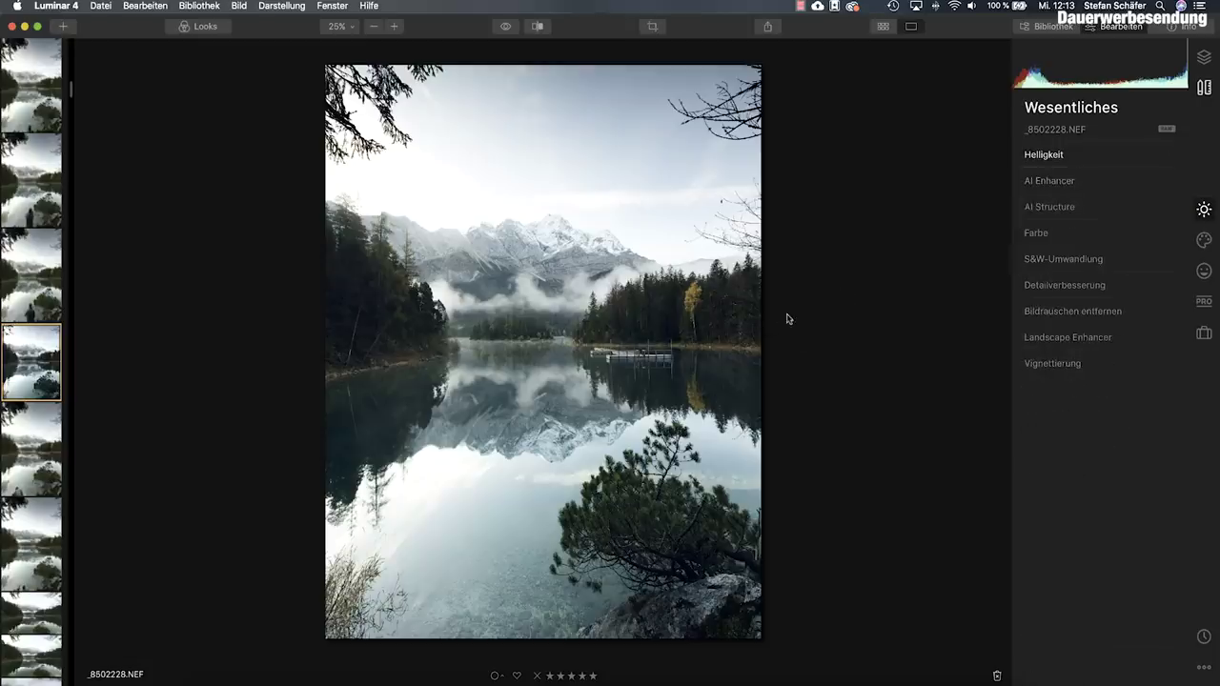
Set AI Accent to 40, compare with the original, and leave AI Sky Enhancer at 0.
{"action": "left_click", "coordinate": [1075, 183]}
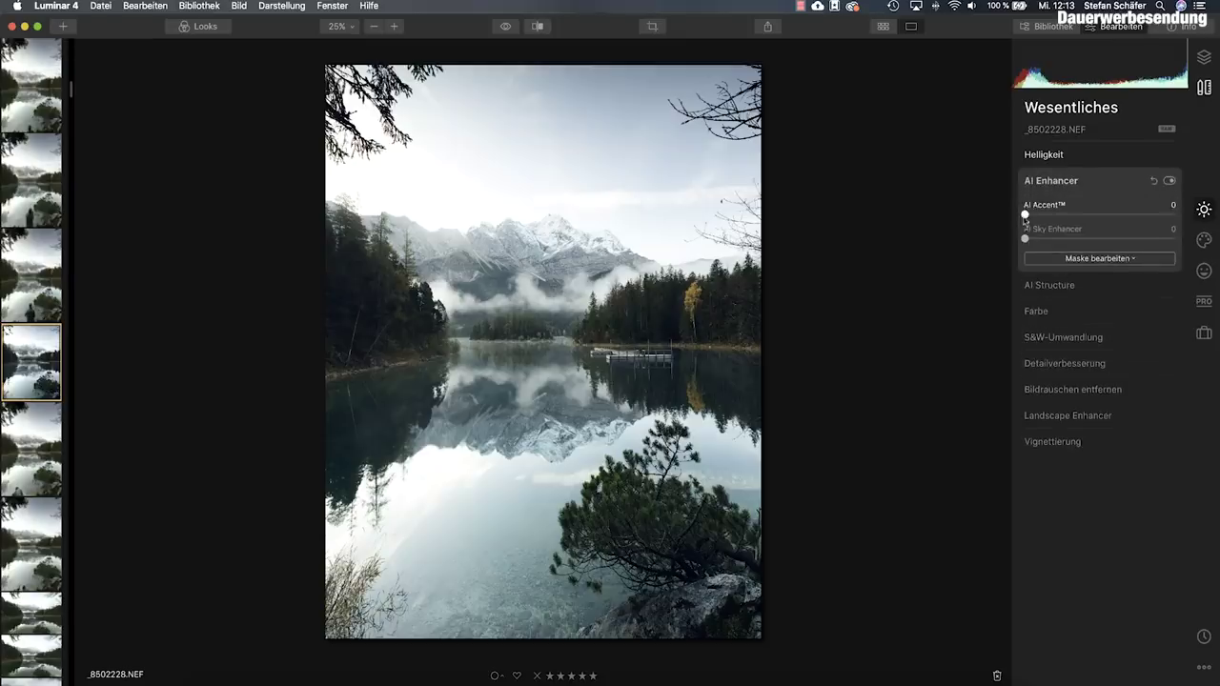
{"action": "mouse_move", "coordinate": [1024, 214]}
{"action": "left_mouse_down"}
{"action": "mouse_move", "coordinate": [1218, 222]}
{"action": "mouse_move", "coordinate": [1045, 213]}
{"action": "mouse_move", "coordinate": [1162, 214]}
{"action": "mouse_move", "coordinate": [1092, 228]}
{"action": "left_mouse_up"}
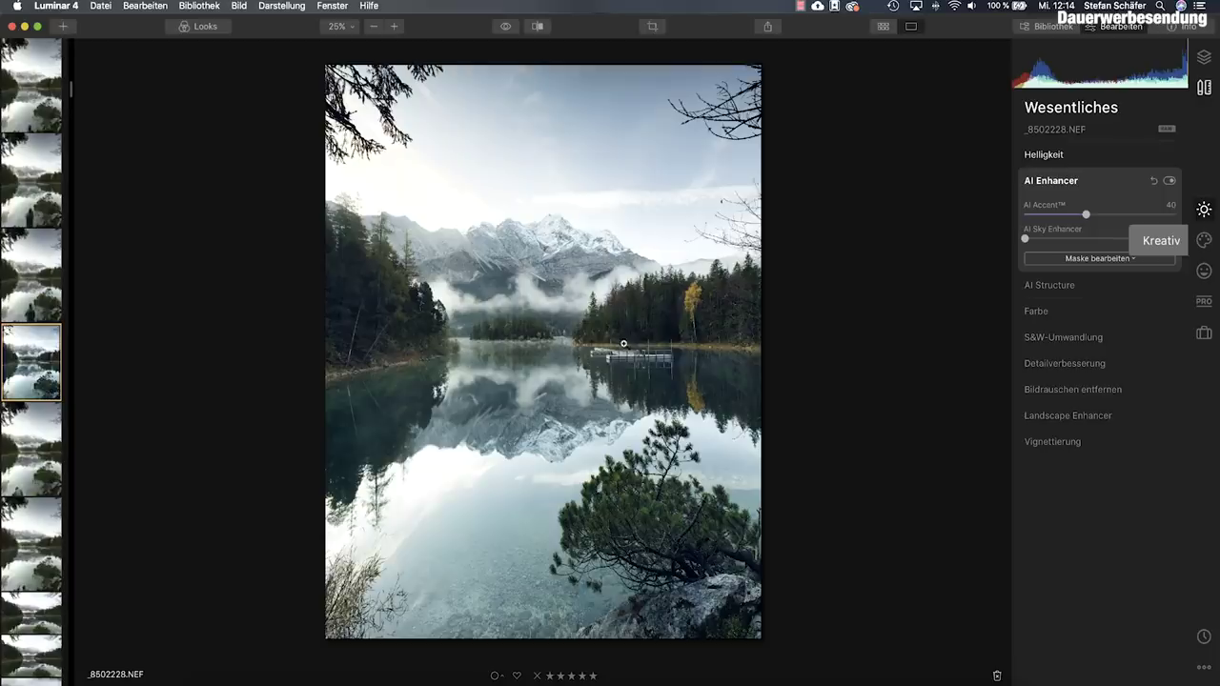
{"action": "left_click", "coordinate": [505, 29]}
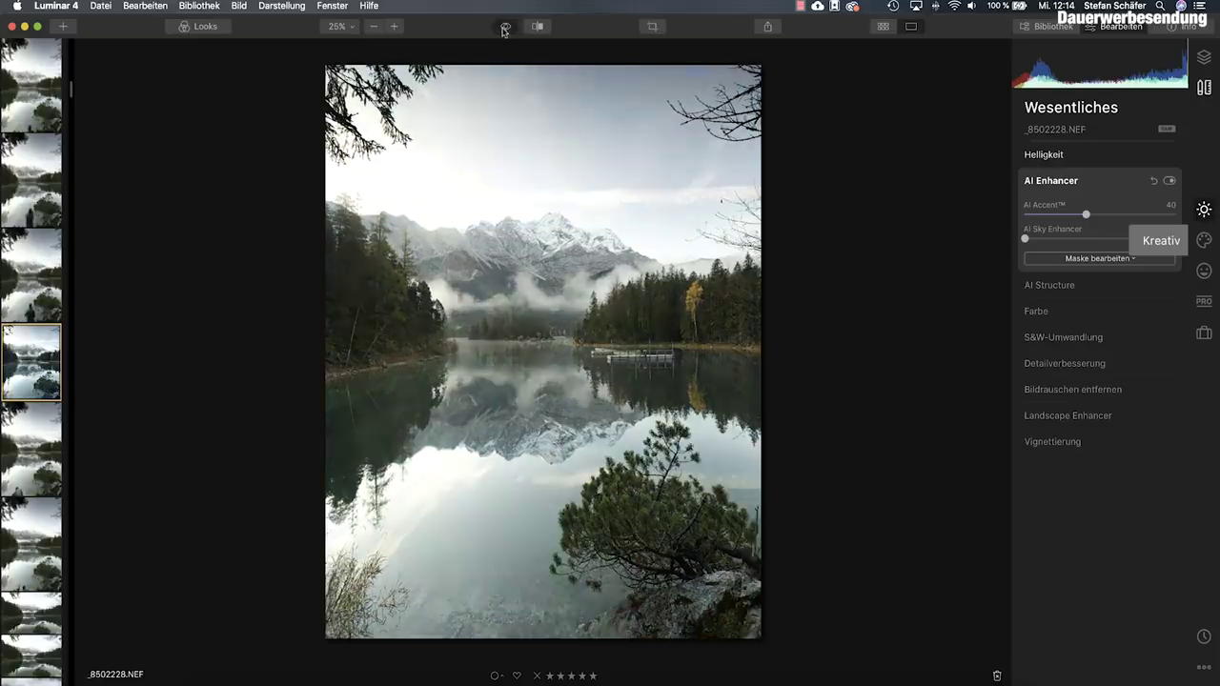
{"action": "left_click", "coordinate": [505, 28]}
{"action": "left_click", "coordinate": [502, 29]}
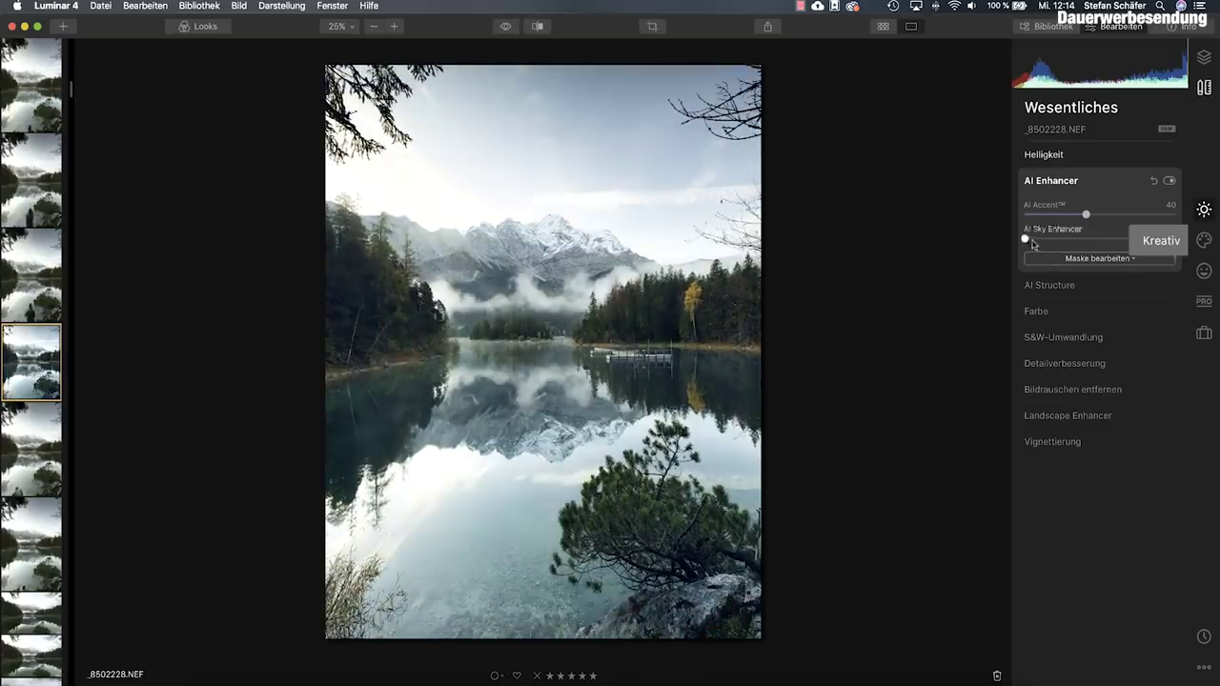
{"action": "mouse_move", "coordinate": [1024, 238]}
{"action": "left_mouse_down"}
{"action": "mouse_move", "coordinate": [1168, 248]}
{"action": "mouse_move", "coordinate": [961, 246]}
{"action": "left_mouse_up"}
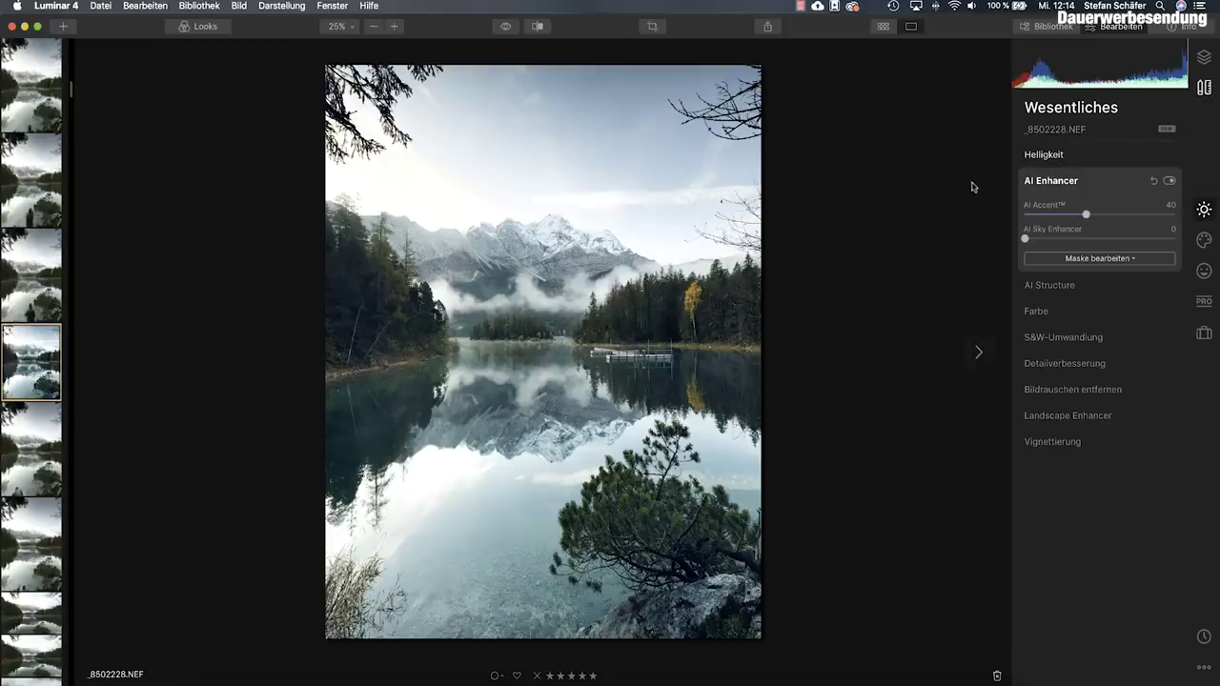
{"action": "left_click", "coordinate": [1109, 259]}
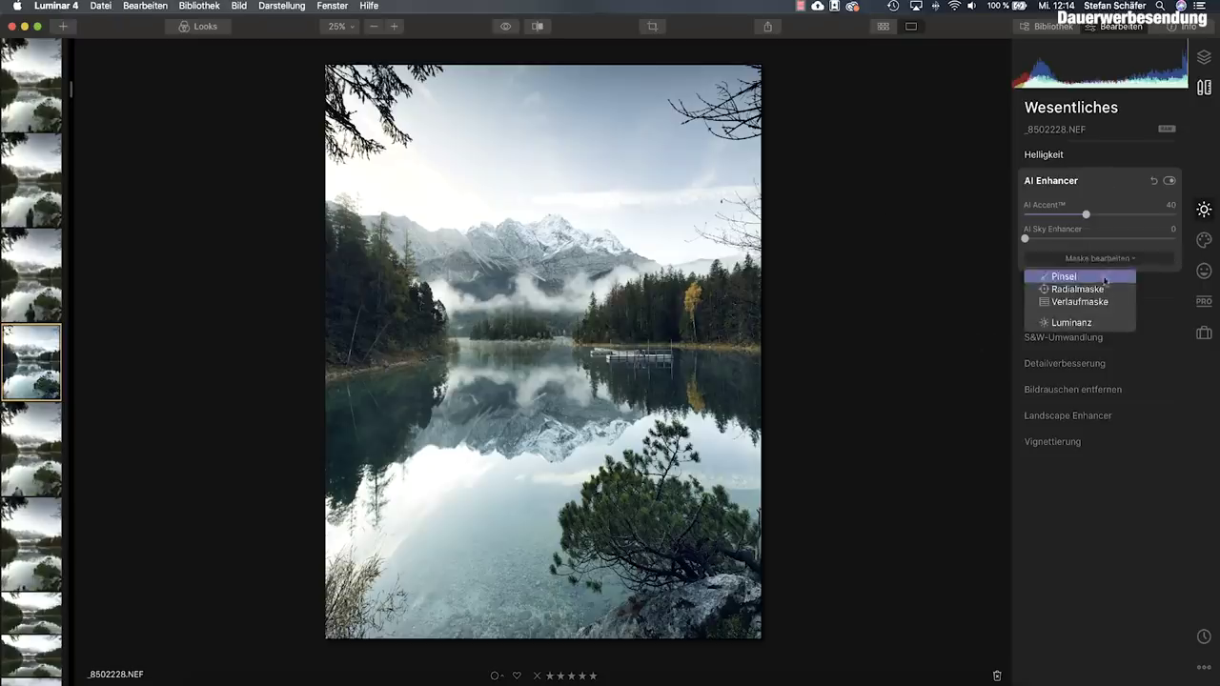
Confine the AI Enhancer effect with a gradient mask spanning the sky and mountains.
{"action": "left_click", "coordinate": [1074, 299]}
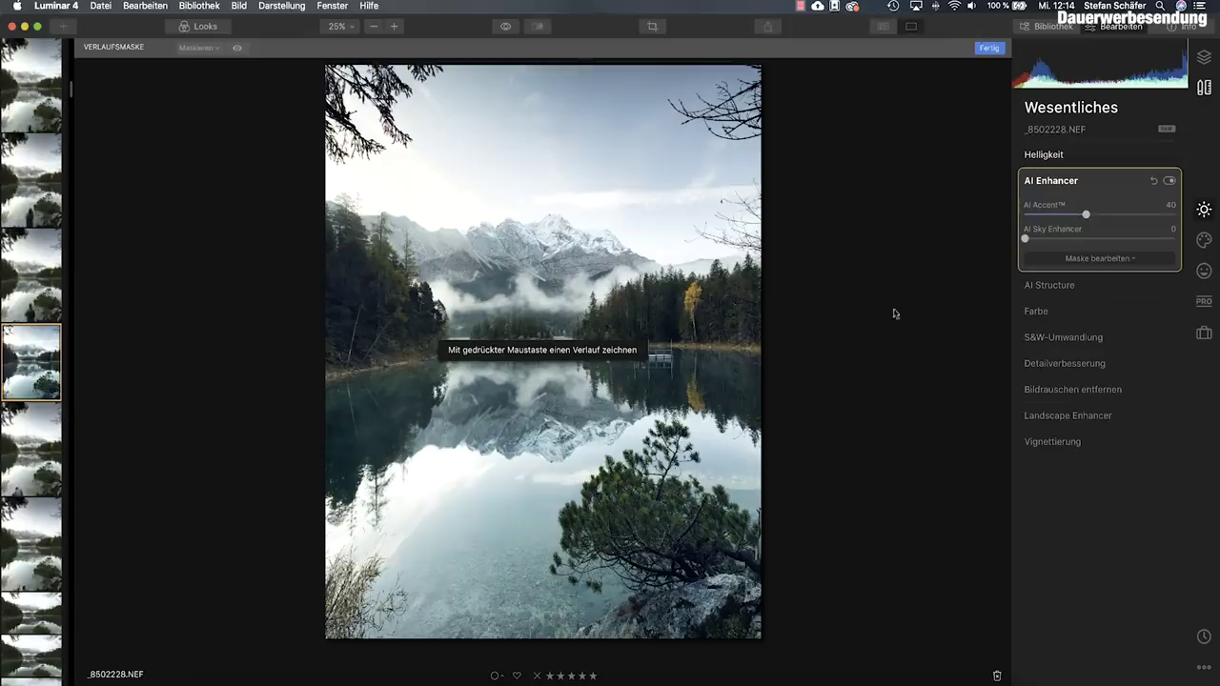
{"action": "left_click_drag", "start_coordinate": [539, 311], "coordinate": [549, 159]}
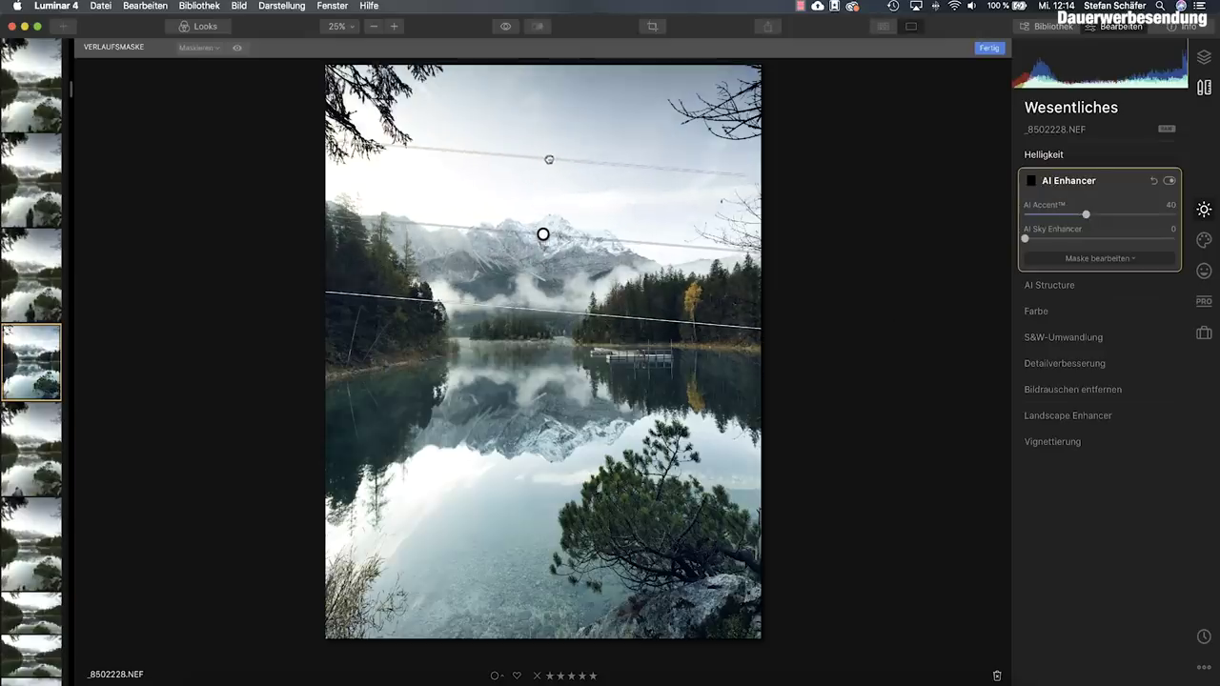
{"action": "left_click_drag", "start_coordinate": [539, 311], "coordinate": [543, 273]}
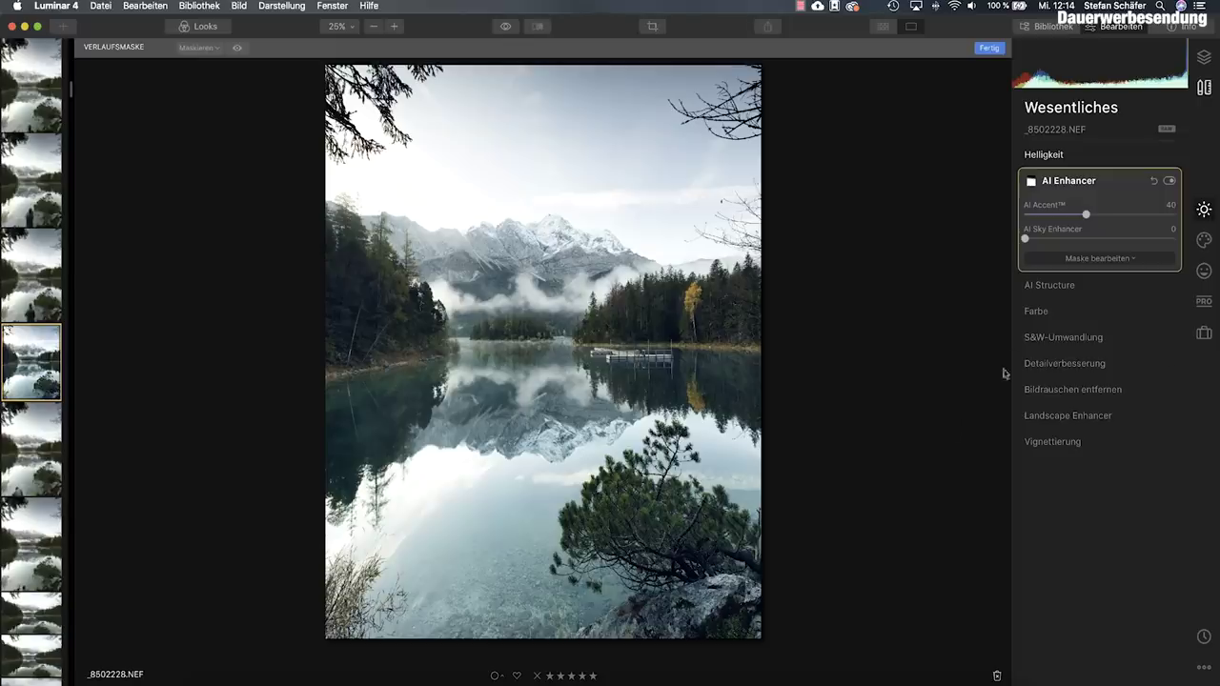
{"action": "left_click", "coordinate": [986, 49]}
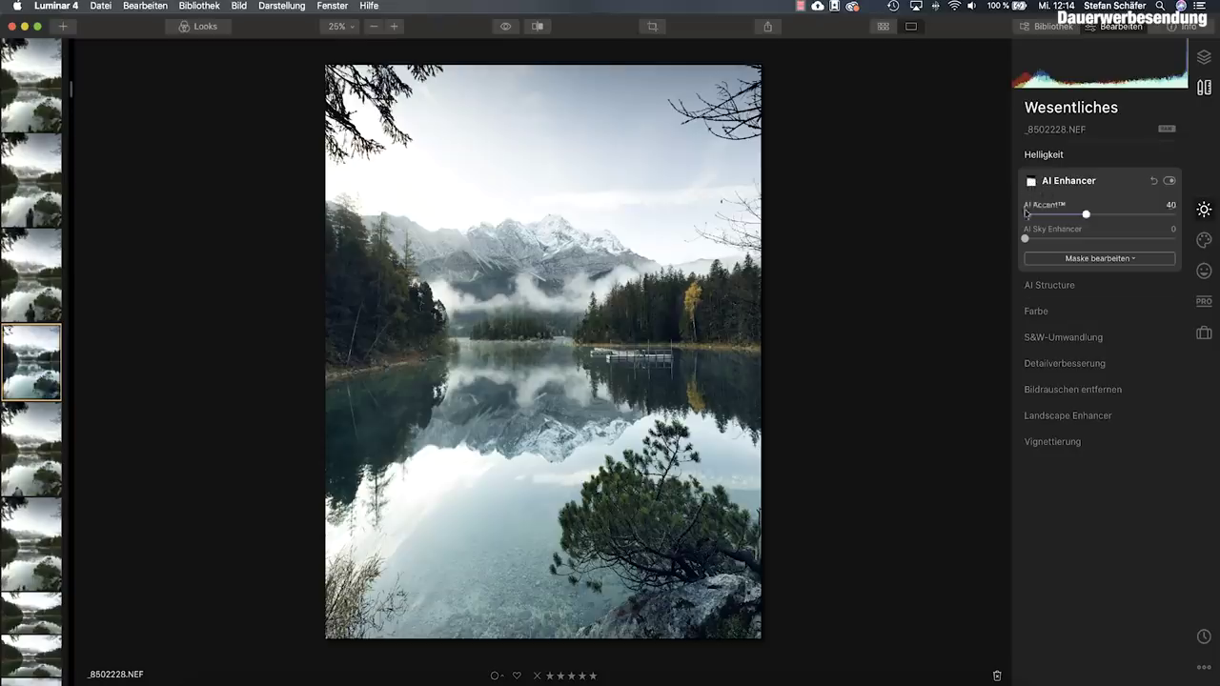
{"action": "left_click", "coordinate": [1058, 293]}
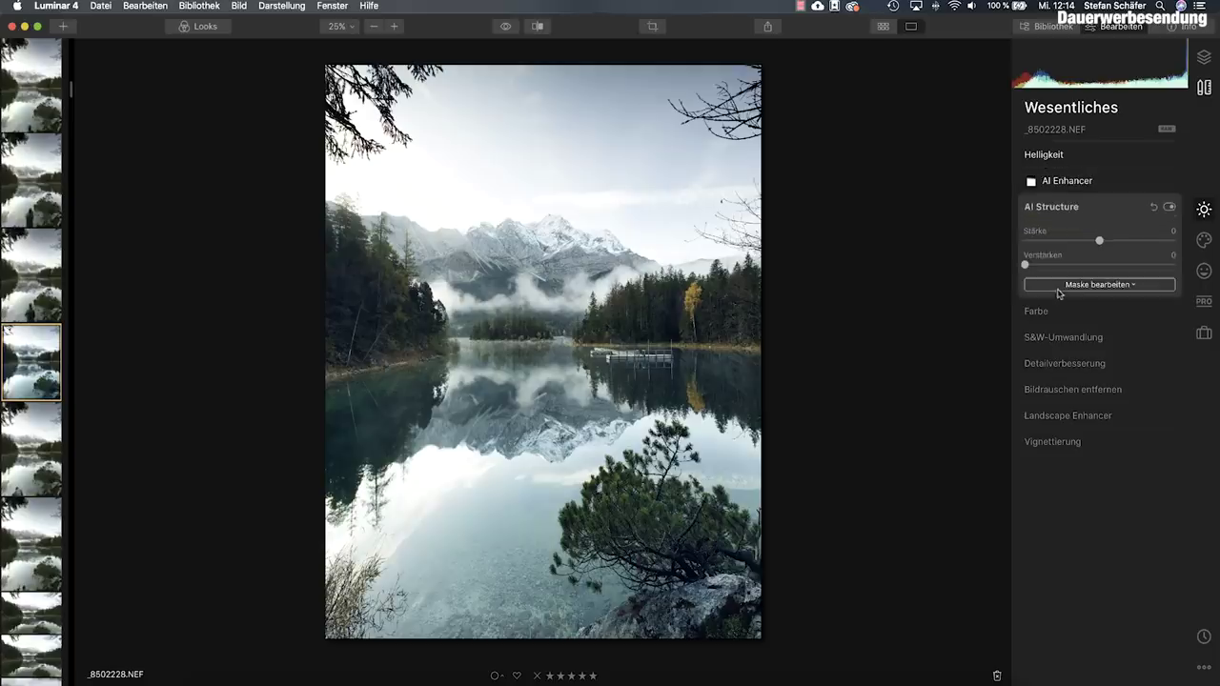
Apply AI Structure at strength 45, restricted by a levelled and raised gradient mask.
{"action": "left_click_drag", "start_coordinate": [1102, 243], "coordinate": [1122, 244]}
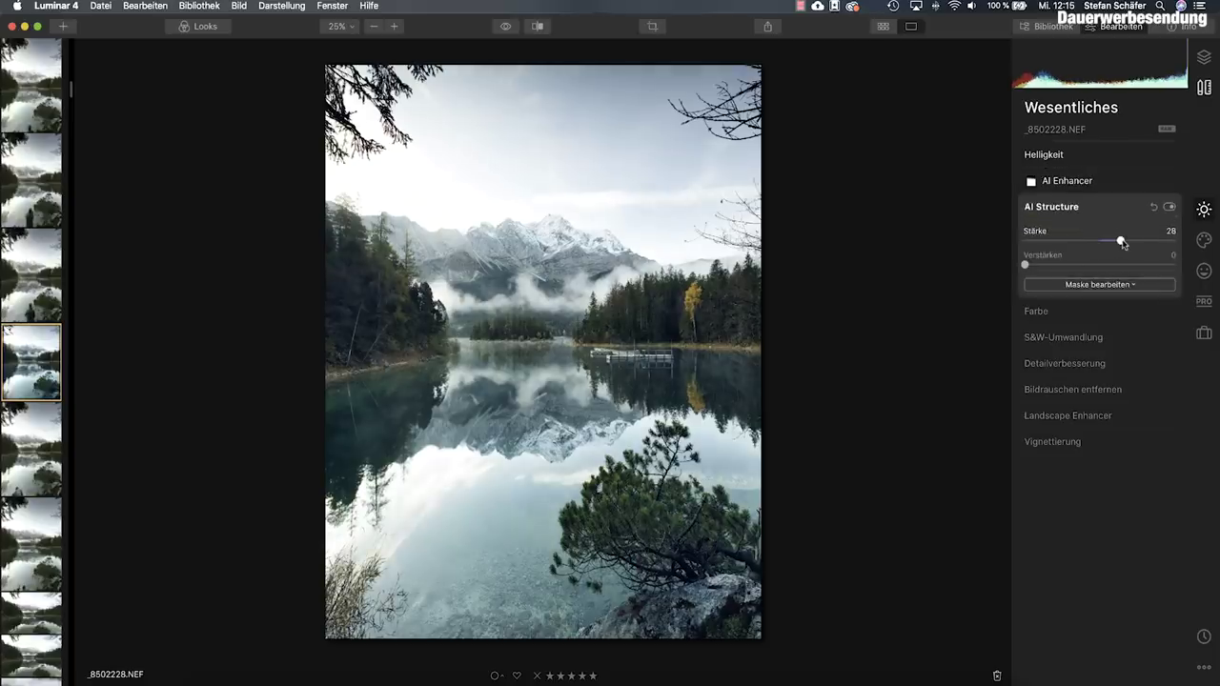
{"action": "left_click_drag", "start_coordinate": [1126, 244], "coordinate": [1129, 245]}
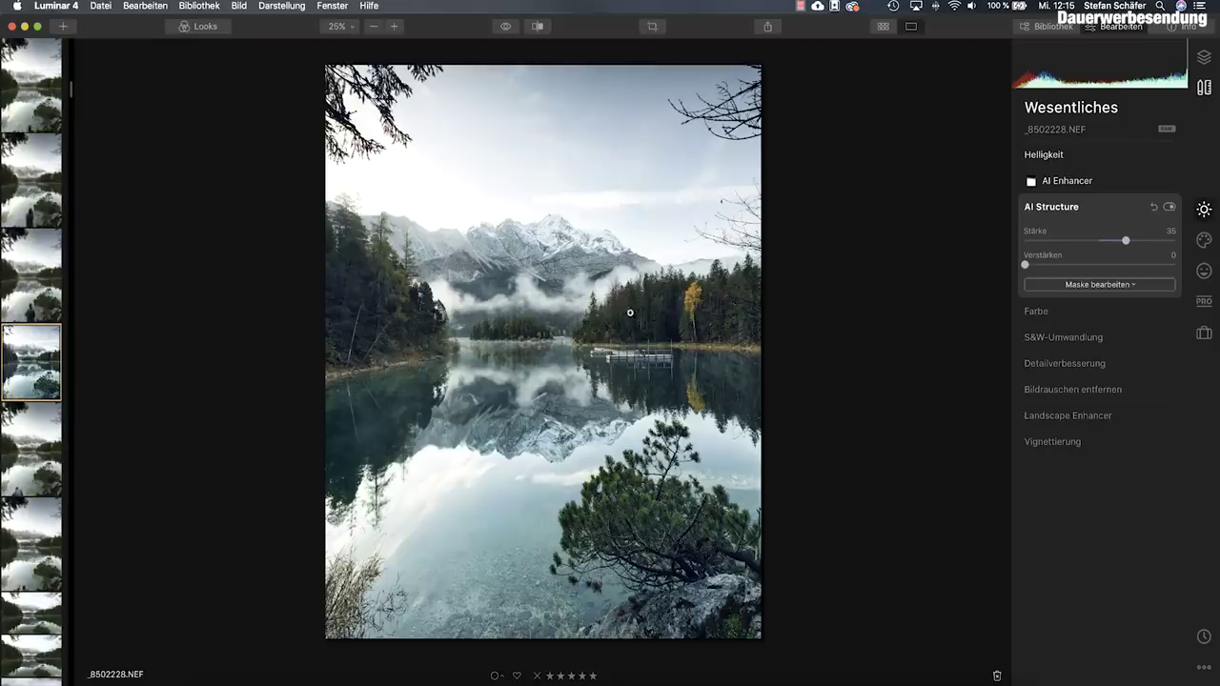
{"action": "left_click", "coordinate": [1101, 287]}
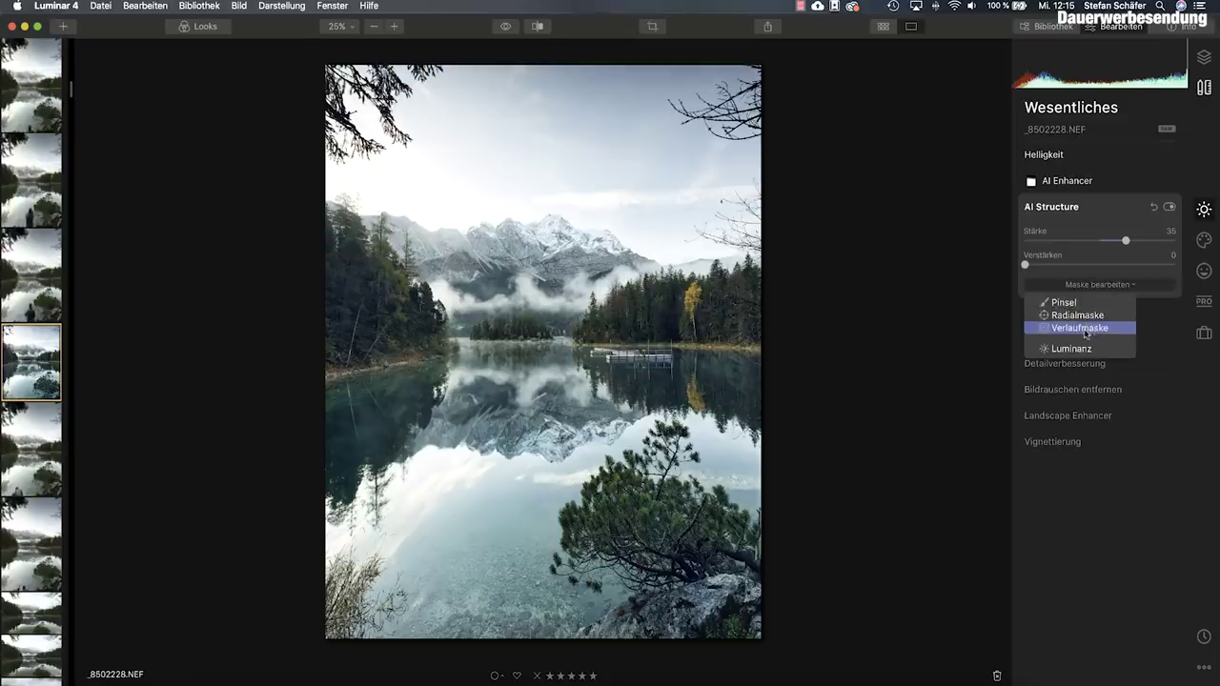
{"action": "left_click", "coordinate": [1086, 328]}
{"action": "left_click", "coordinate": [559, 265]}
{"action": "mouse_move", "coordinate": [566, 225]}
{"action": "left_mouse_down"}
{"action": "mouse_move", "coordinate": [552, 207]}
{"action": "mouse_move", "coordinate": [561, 195]}
{"action": "left_mouse_up"}
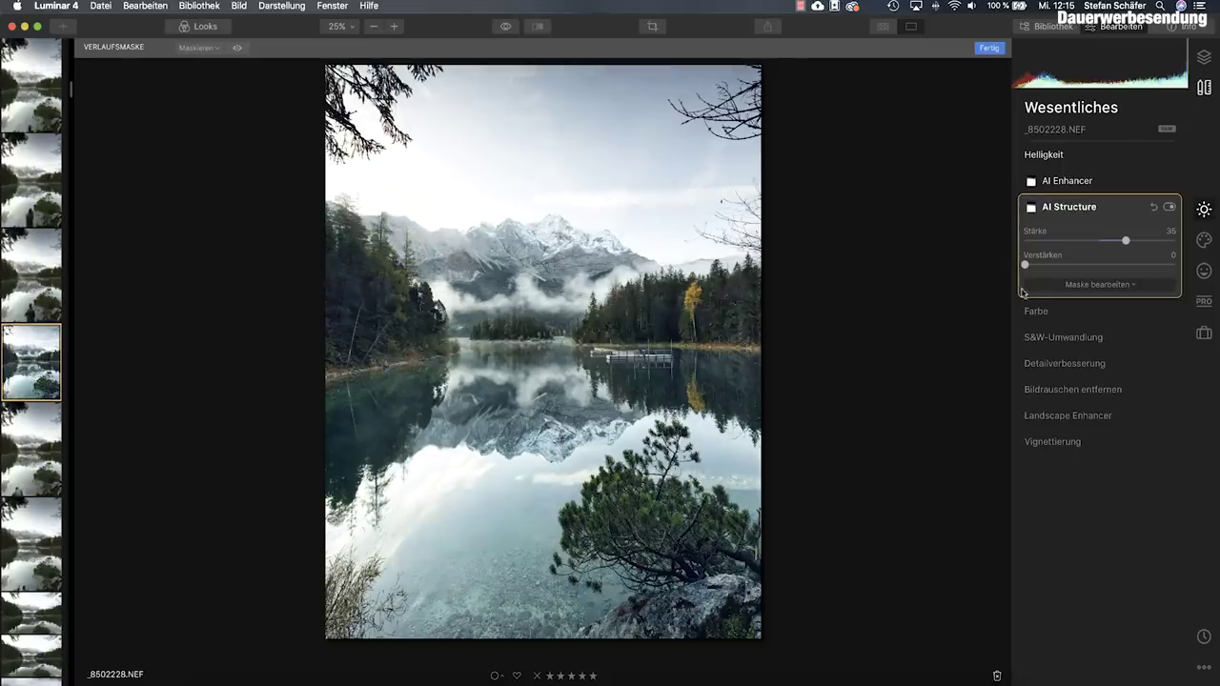
{"action": "left_click_drag", "start_coordinate": [1127, 241], "coordinate": [1136, 242]}
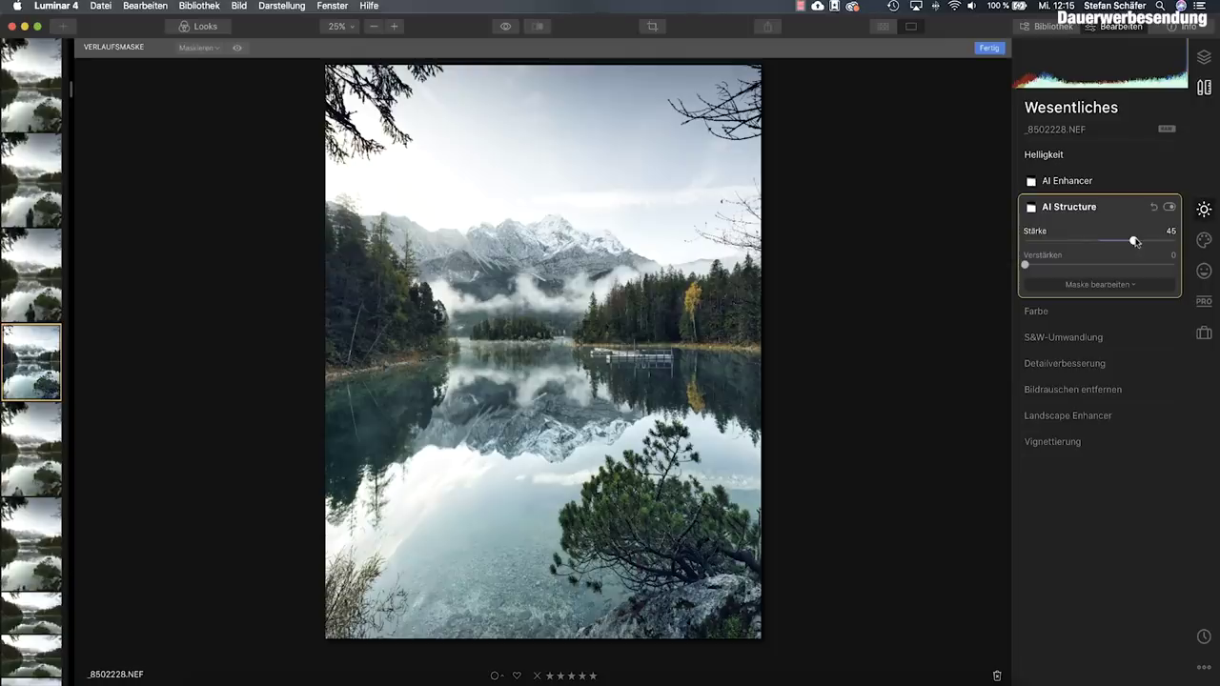
{"action": "left_click", "coordinate": [994, 49]}
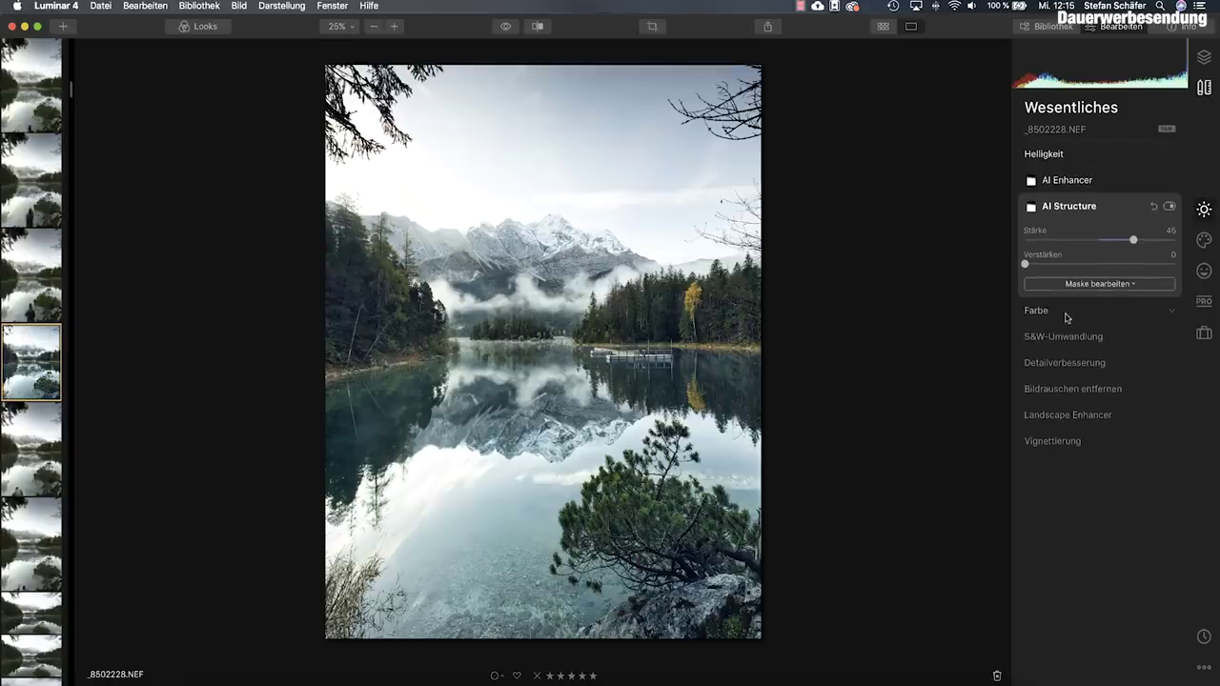
Remove the colour cast at 20 and shift the blue hue slightly.
{"action": "left_click", "coordinate": [1034, 311]}
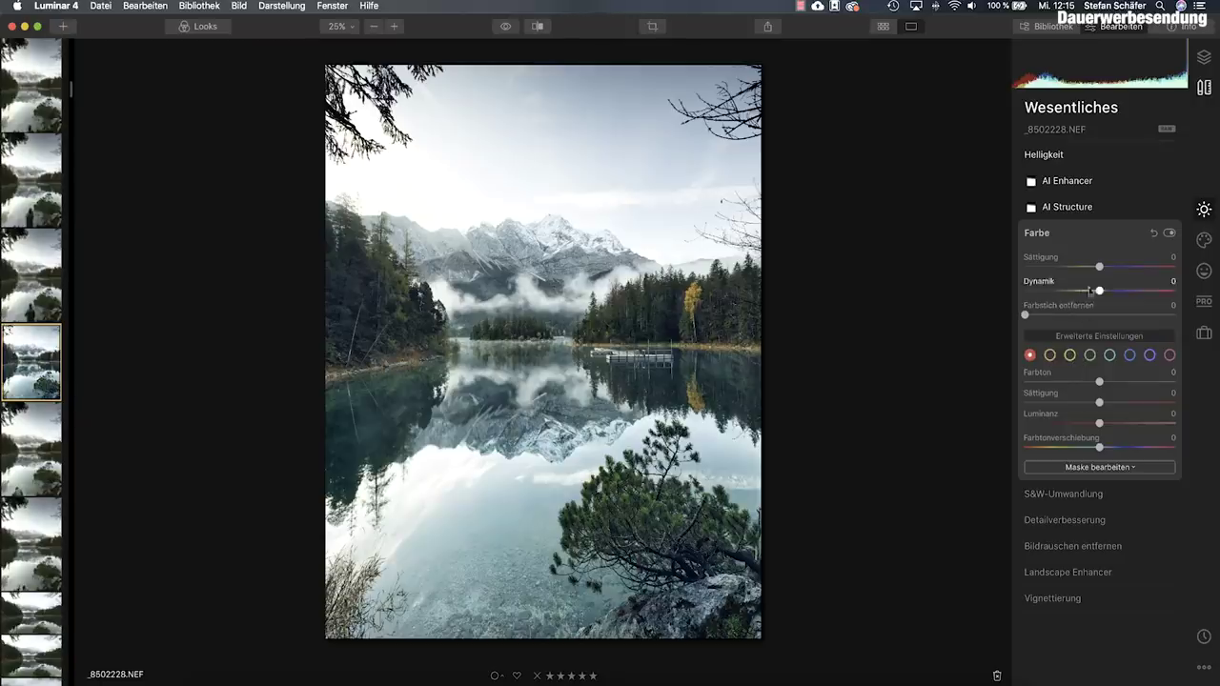
{"action": "left_click_drag", "start_coordinate": [1026, 317], "coordinate": [1059, 317]}
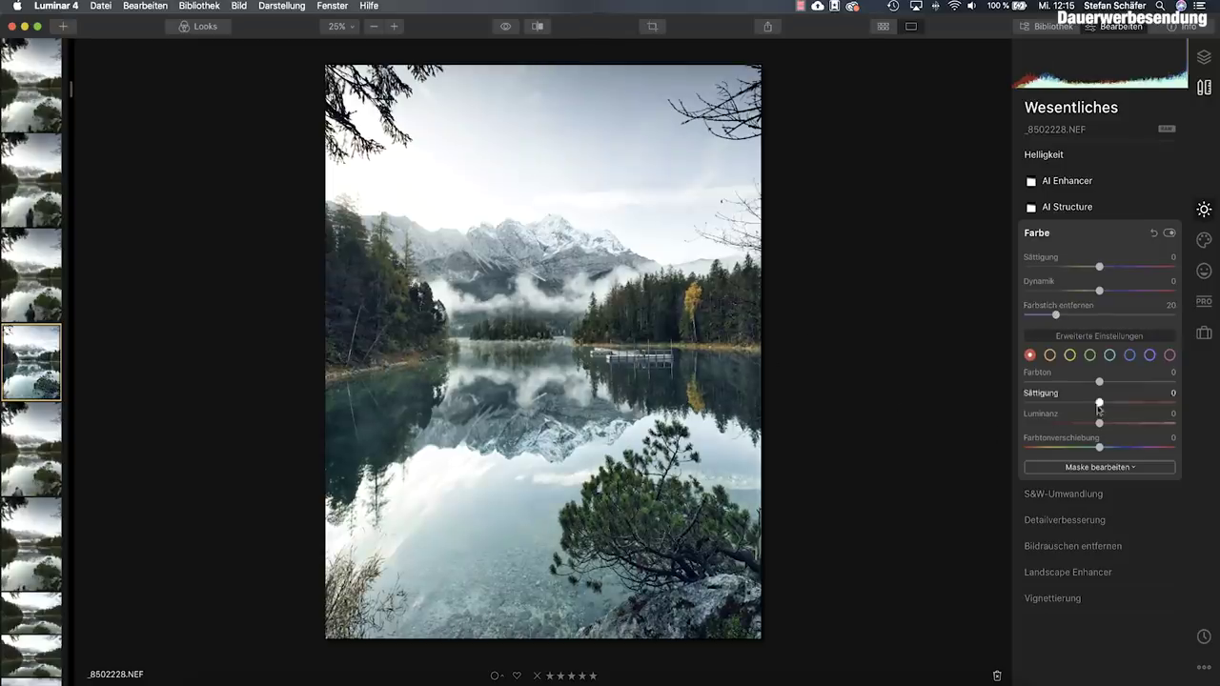
{"action": "left_click", "coordinate": [1129, 356]}
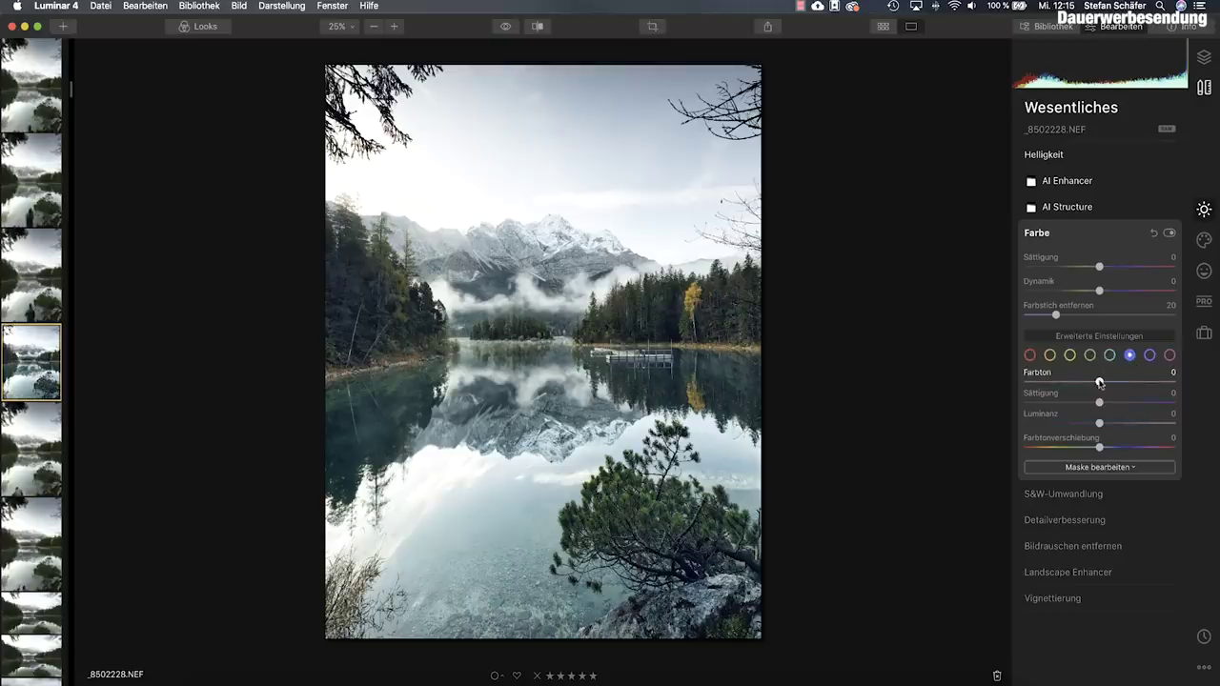
{"action": "left_click_drag", "start_coordinate": [1099, 383], "coordinate": [1093, 384]}
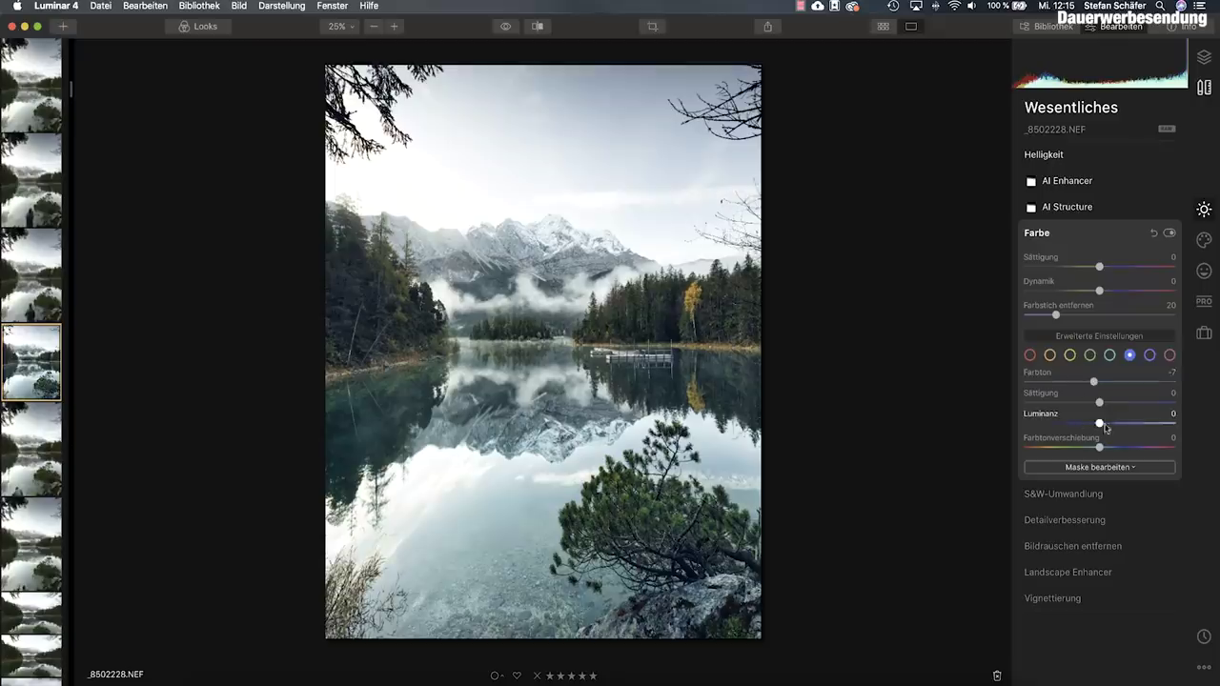
Set green hue to -40 and mute the greens; give yellows luminance 38 and saturation -6.
{"action": "left_click", "coordinate": [1090, 354]}
{"action": "left_click_drag", "start_coordinate": [1099, 382], "coordinate": [1068, 385]}
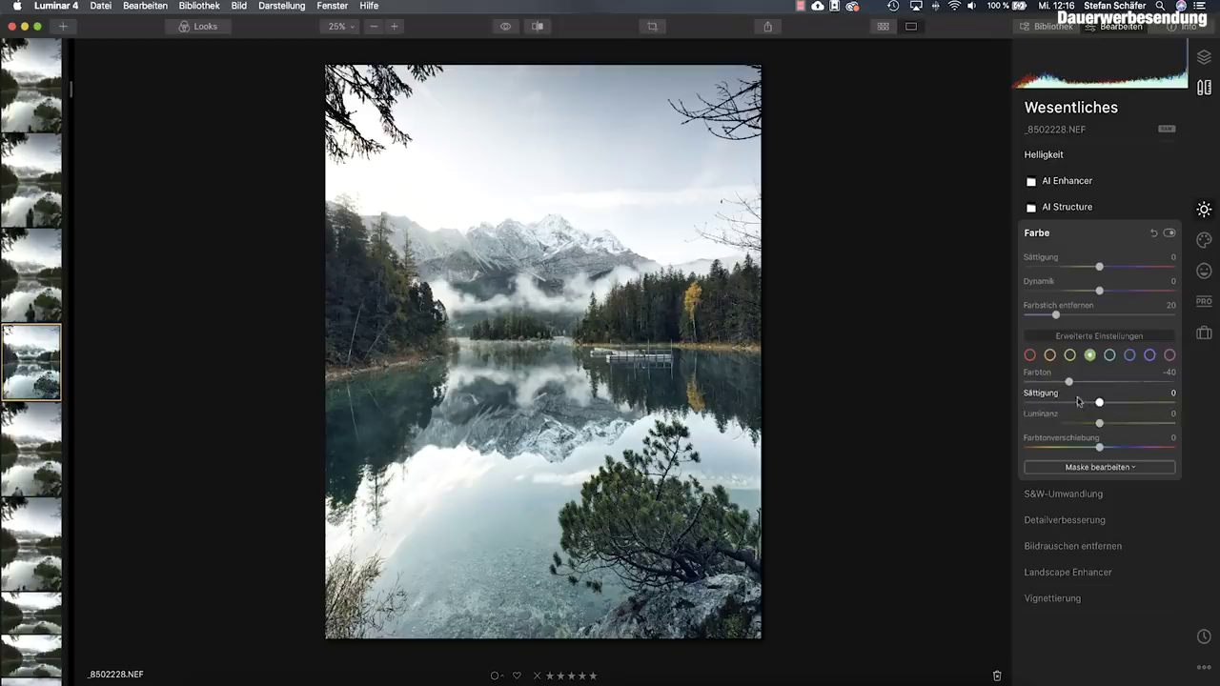
{"action": "mouse_move", "coordinate": [1101, 425]}
{"action": "left_mouse_down"}
{"action": "mouse_move", "coordinate": [1087, 425]}
{"action": "mouse_move", "coordinate": [1077, 403]}
{"action": "mouse_move", "coordinate": [1134, 423]}
{"action": "left_mouse_up"}
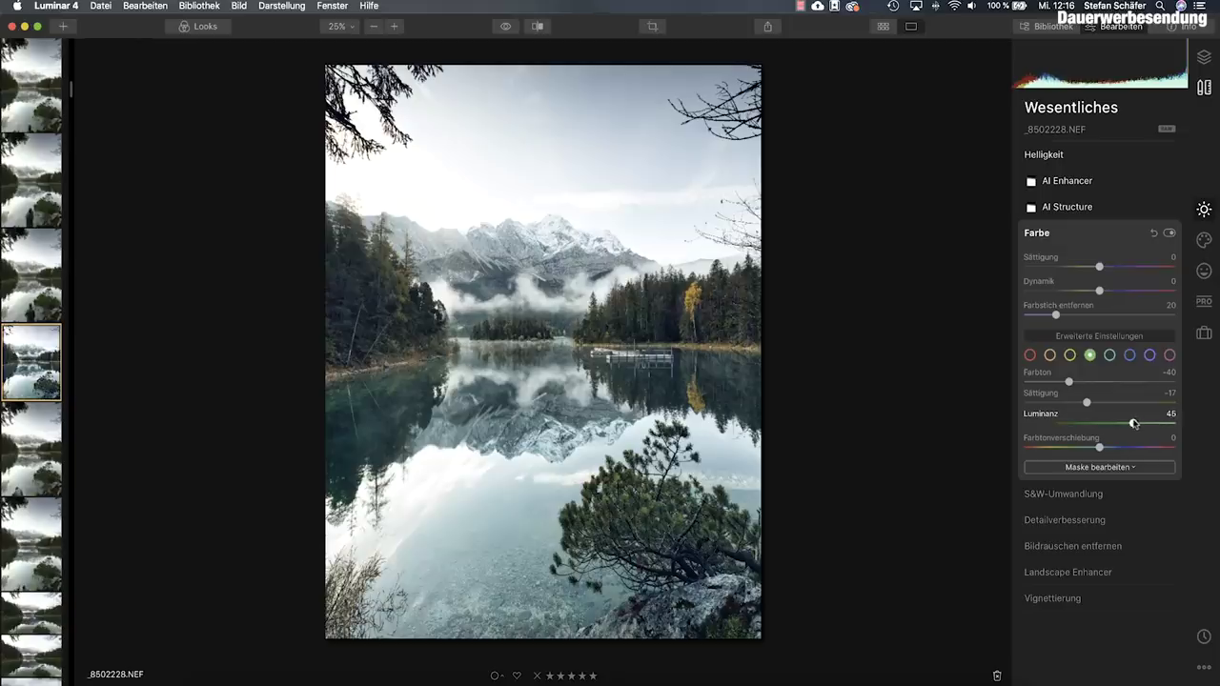
{"action": "left_click", "coordinate": [1069, 355]}
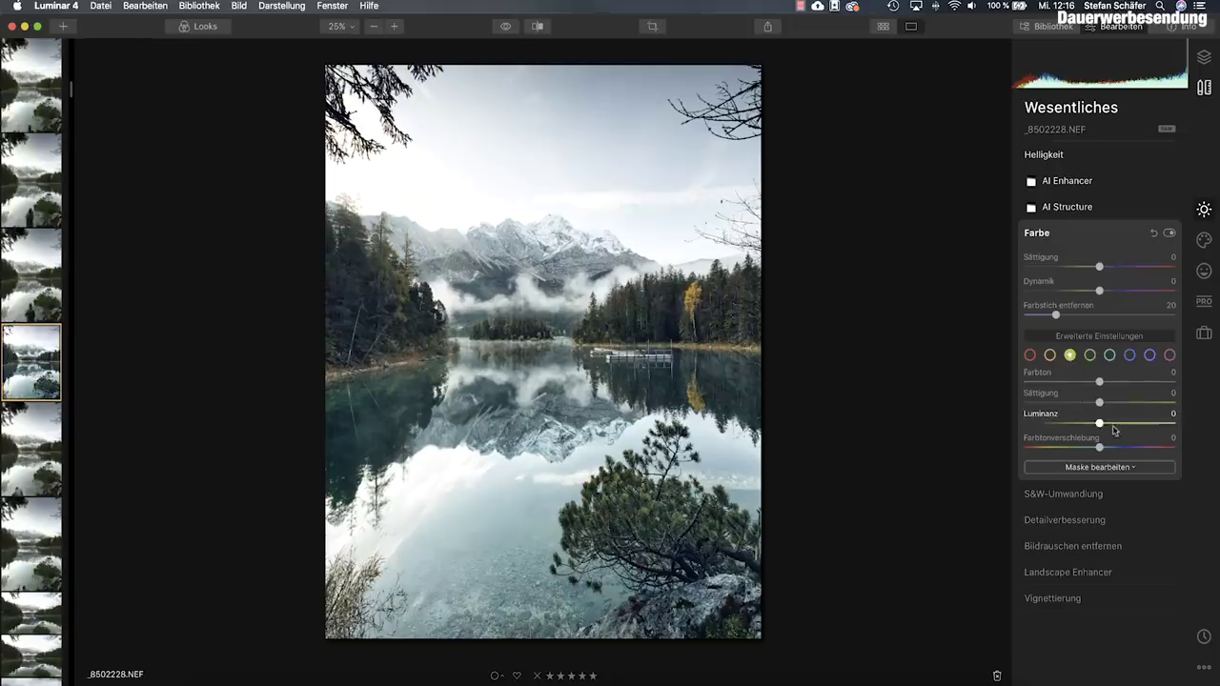
{"action": "left_click_drag", "start_coordinate": [1101, 426], "coordinate": [1129, 426]}
{"action": "left_click_drag", "start_coordinate": [1099, 402], "coordinate": [1094, 402]}
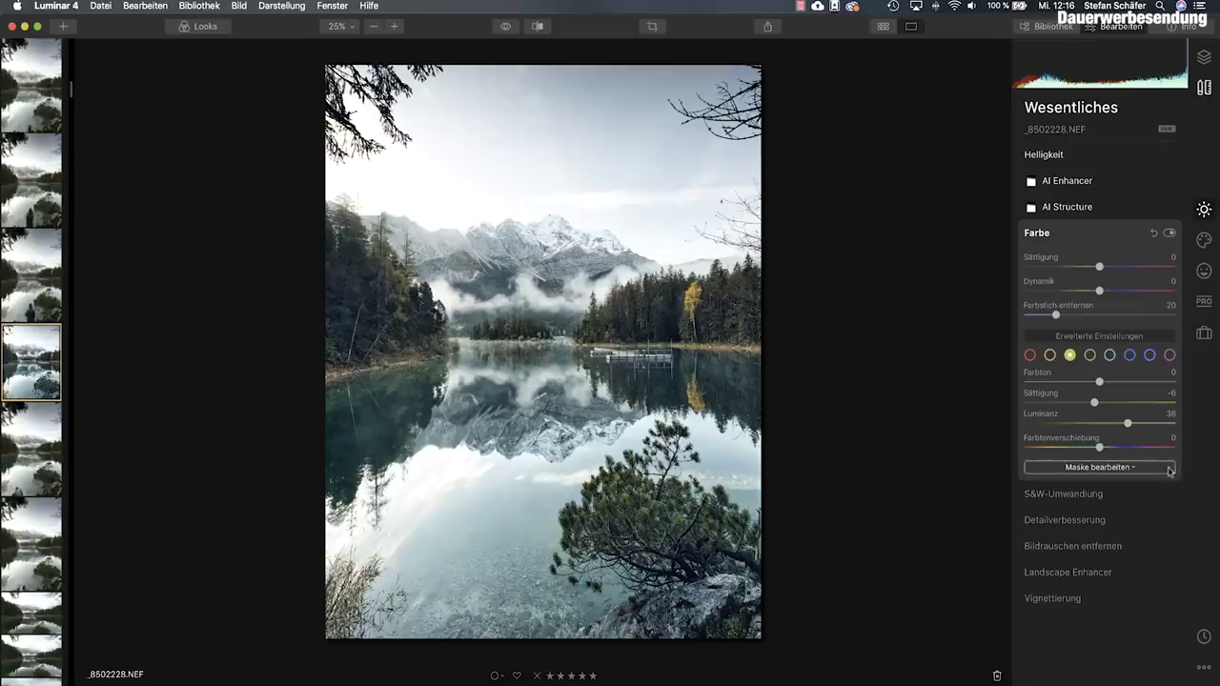
Set Details Enhancement sharpening to 40 and sharpen masking to 50, inspecting at 100% zoom.
{"action": "left_click", "coordinate": [1081, 524]}
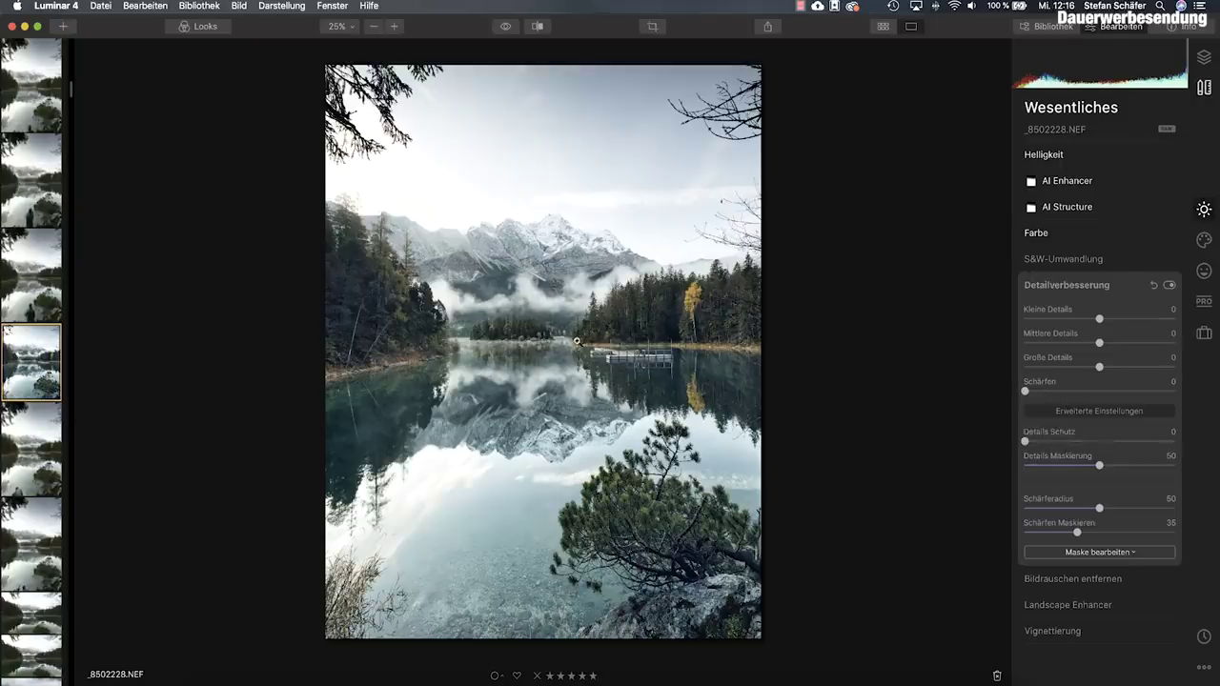
{"action": "left_click", "coordinate": [1093, 411]}
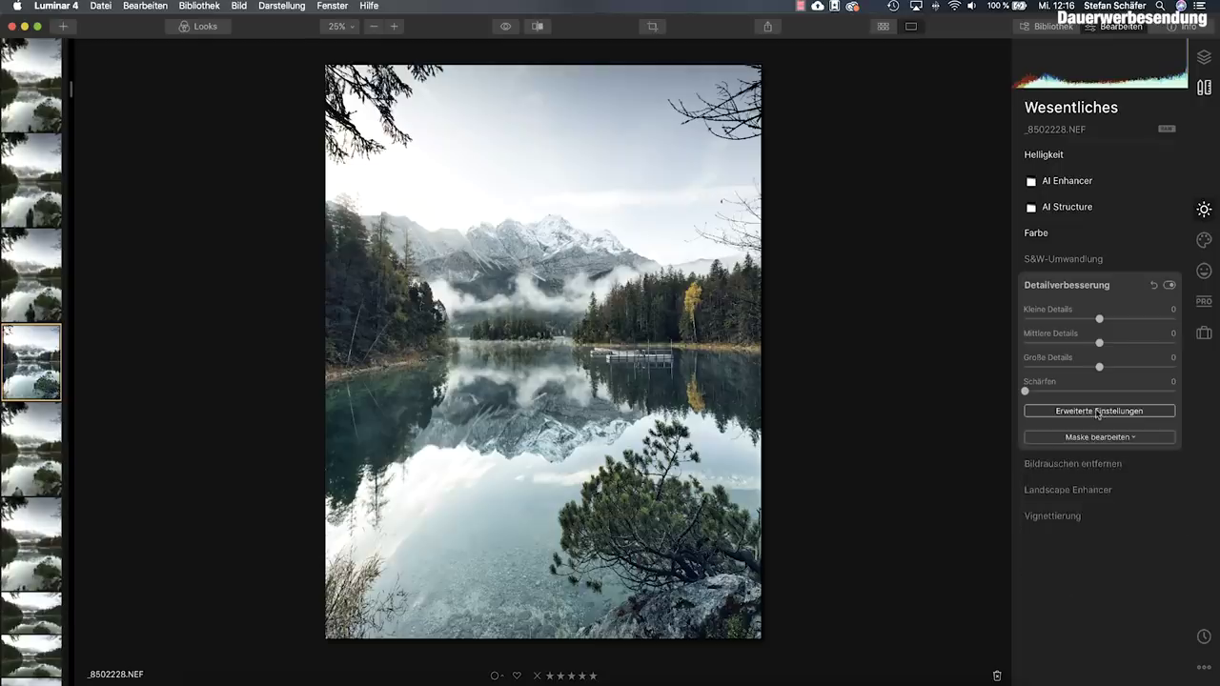
{"action": "left_click", "coordinate": [1097, 412]}
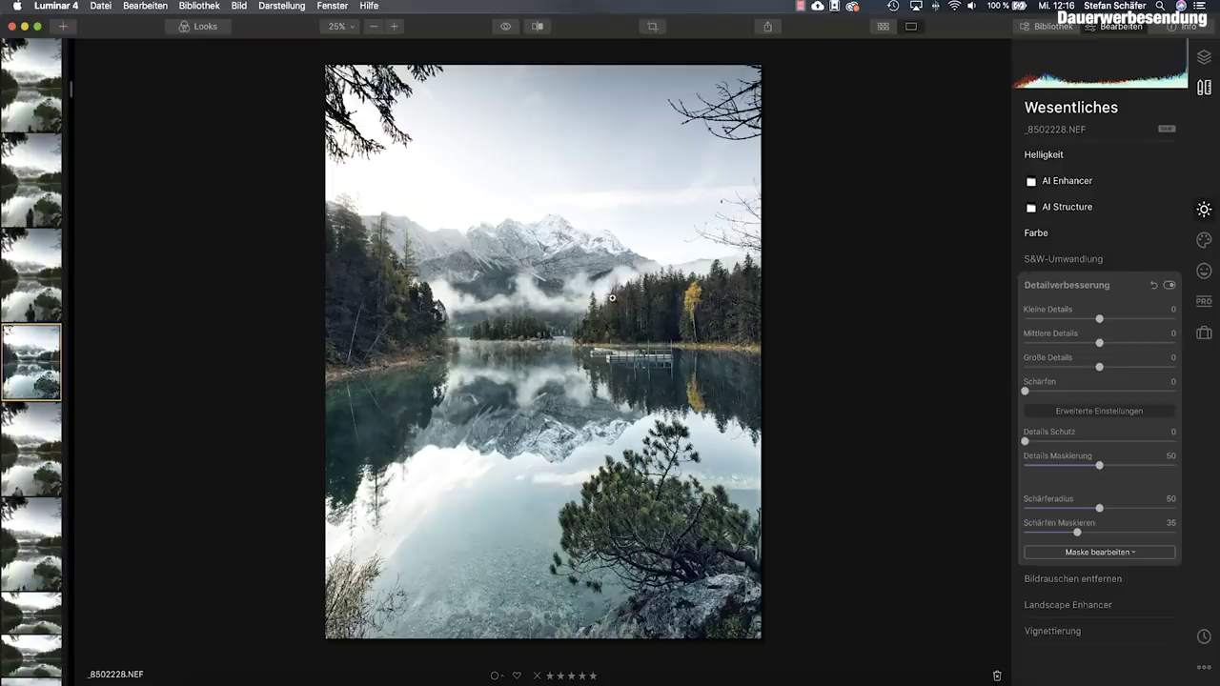
{"action": "left_click", "coordinate": [619, 315]}
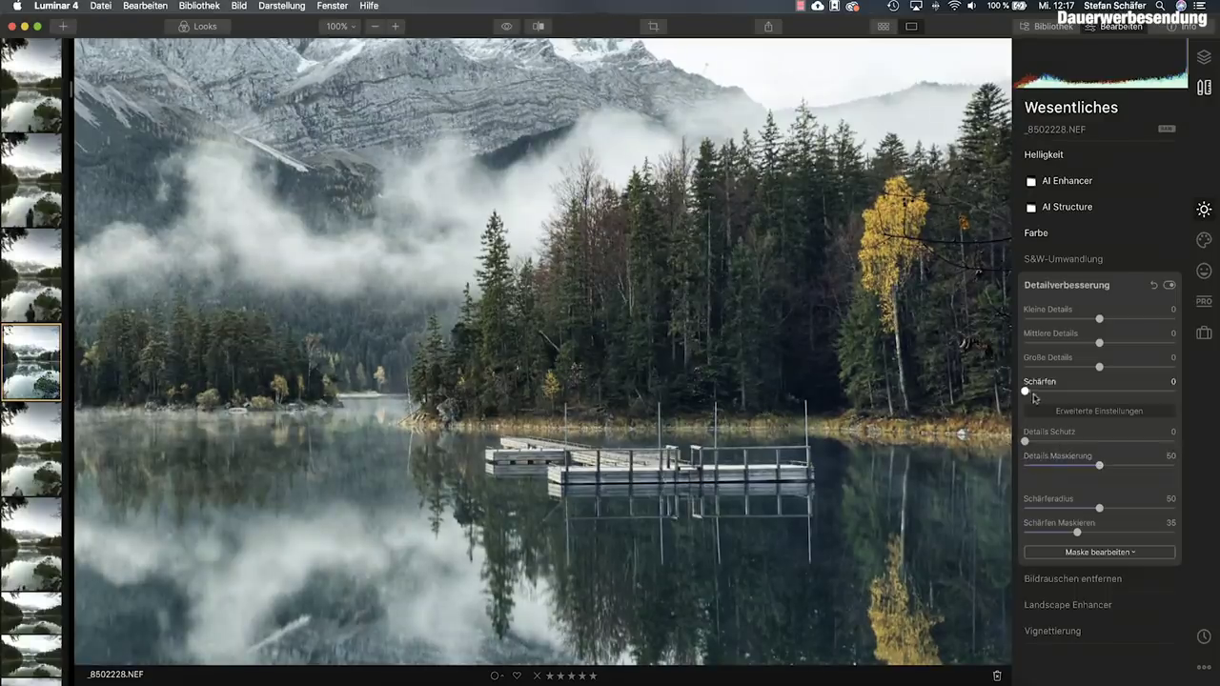
{"action": "left_click_drag", "start_coordinate": [1024, 390], "coordinate": [1085, 394]}
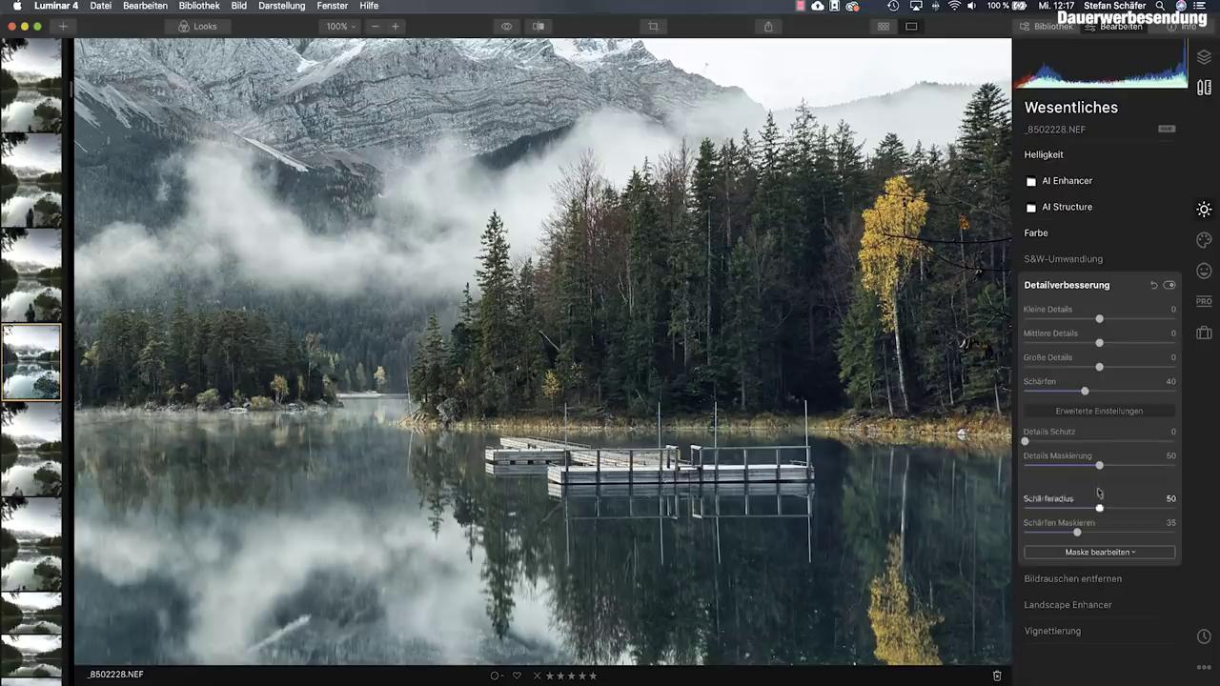
{"action": "left_click_drag", "start_coordinate": [1078, 536], "coordinate": [1099, 539]}
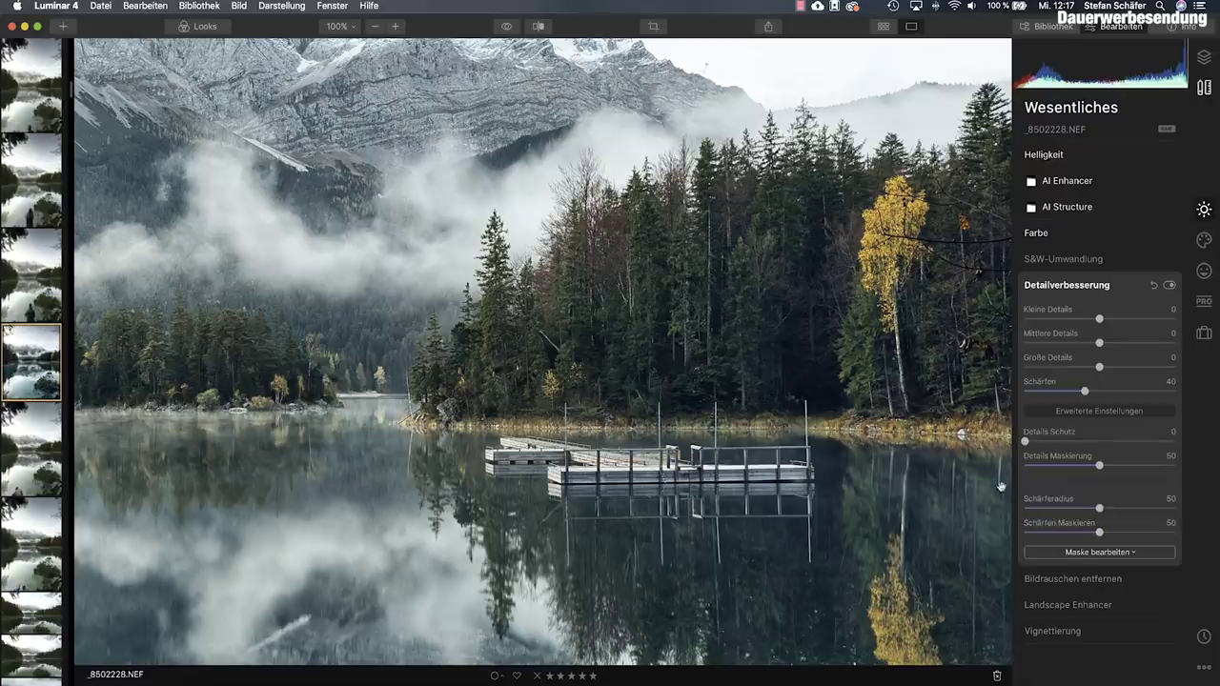
{"action": "left_click", "coordinate": [561, 397]}
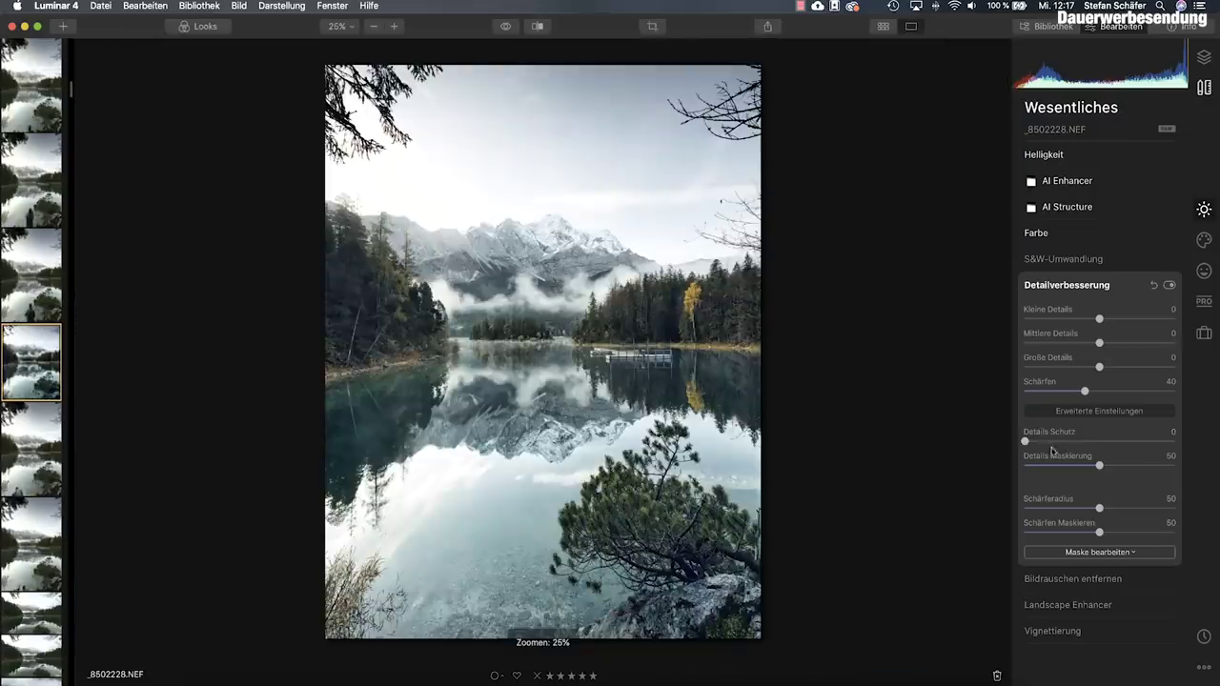
In Landscape Enhancer, set haze removal to 29 and golden hour to 40.
{"action": "left_click", "coordinate": [1092, 284]}
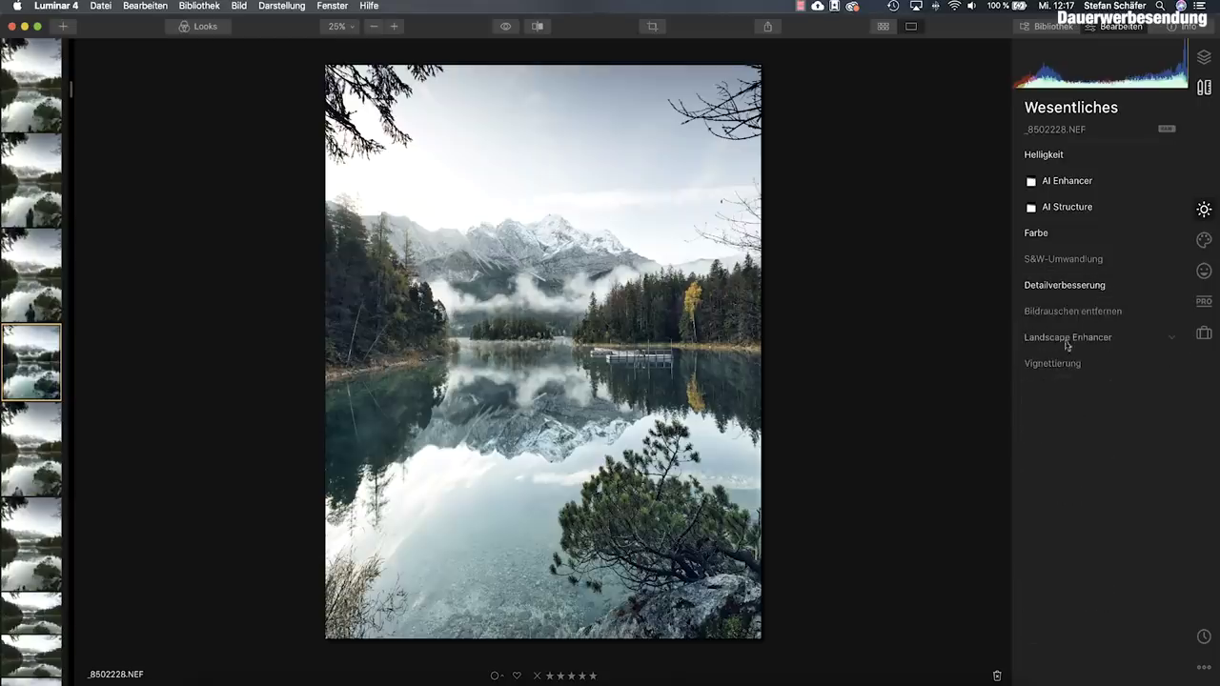
{"action": "left_click", "coordinate": [1065, 340]}
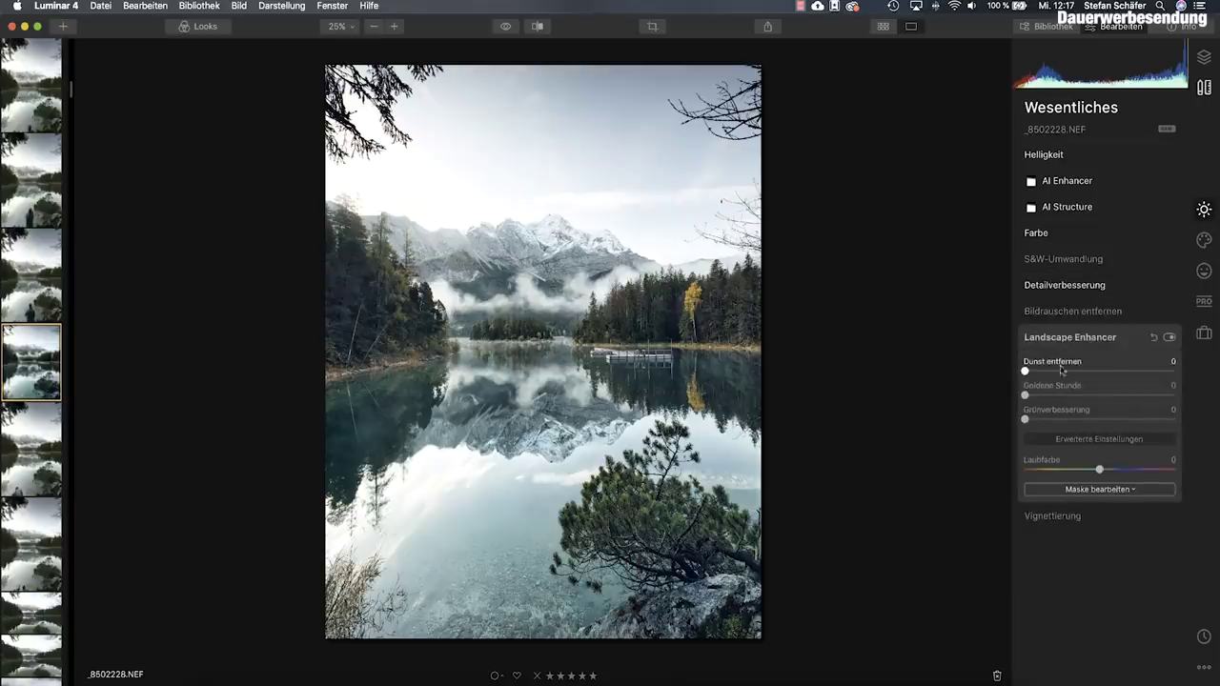
{"action": "mouse_move", "coordinate": [1026, 370]}
{"action": "left_mouse_down"}
{"action": "mouse_move", "coordinate": [1065, 370]}
{"action": "mouse_move", "coordinate": [1082, 397]}
{"action": "mouse_move", "coordinate": [1068, 400]}
{"action": "mouse_move", "coordinate": [1118, 400]}
{"action": "mouse_move", "coordinate": [1015, 400]}
{"action": "mouse_move", "coordinate": [1095, 400]}
{"action": "mouse_move", "coordinate": [1024, 400]}
{"action": "mouse_move", "coordinate": [1104, 416]}
{"action": "mouse_move", "coordinate": [966, 409]}
{"action": "mouse_move", "coordinate": [1077, 400]}
{"action": "mouse_move", "coordinate": [996, 413]}
{"action": "mouse_move", "coordinate": [1131, 411]}
{"action": "mouse_move", "coordinate": [1059, 411]}
{"action": "left_mouse_up"}
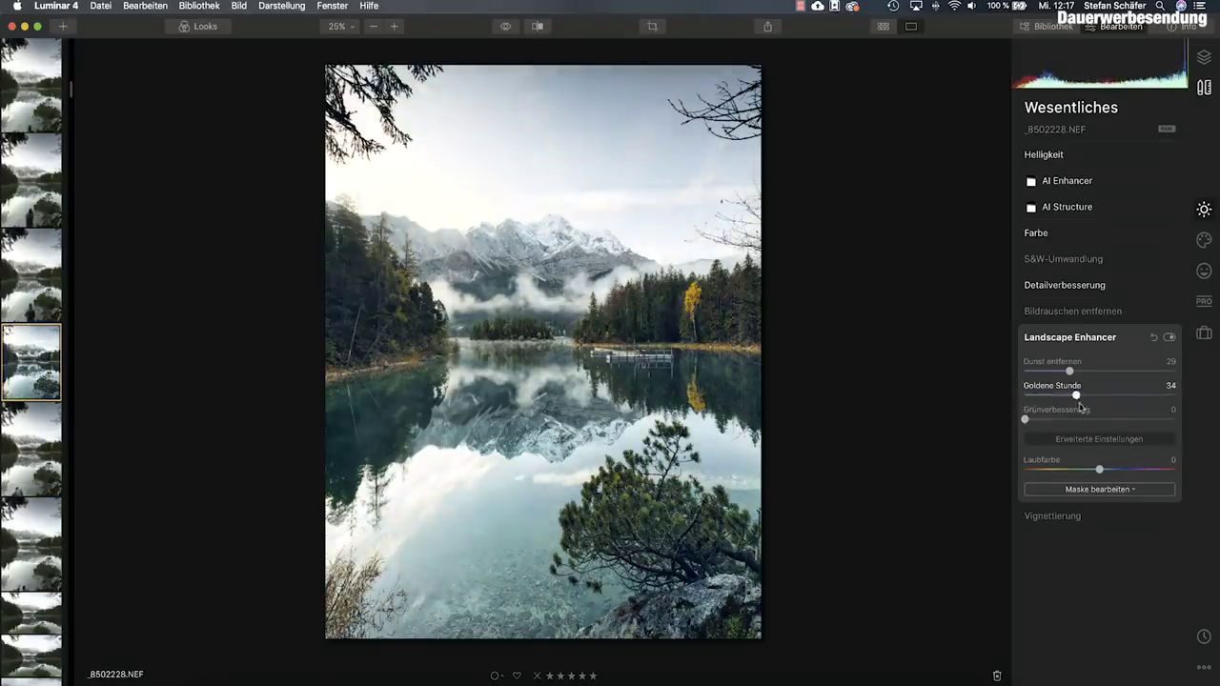
{"action": "mouse_move", "coordinate": [1025, 395]}
{"action": "left_mouse_down"}
{"action": "mouse_move", "coordinate": [1050, 395]}
{"action": "mouse_move", "coordinate": [984, 400]}
{"action": "mouse_move", "coordinate": [1086, 401]}
{"action": "left_mouse_up"}
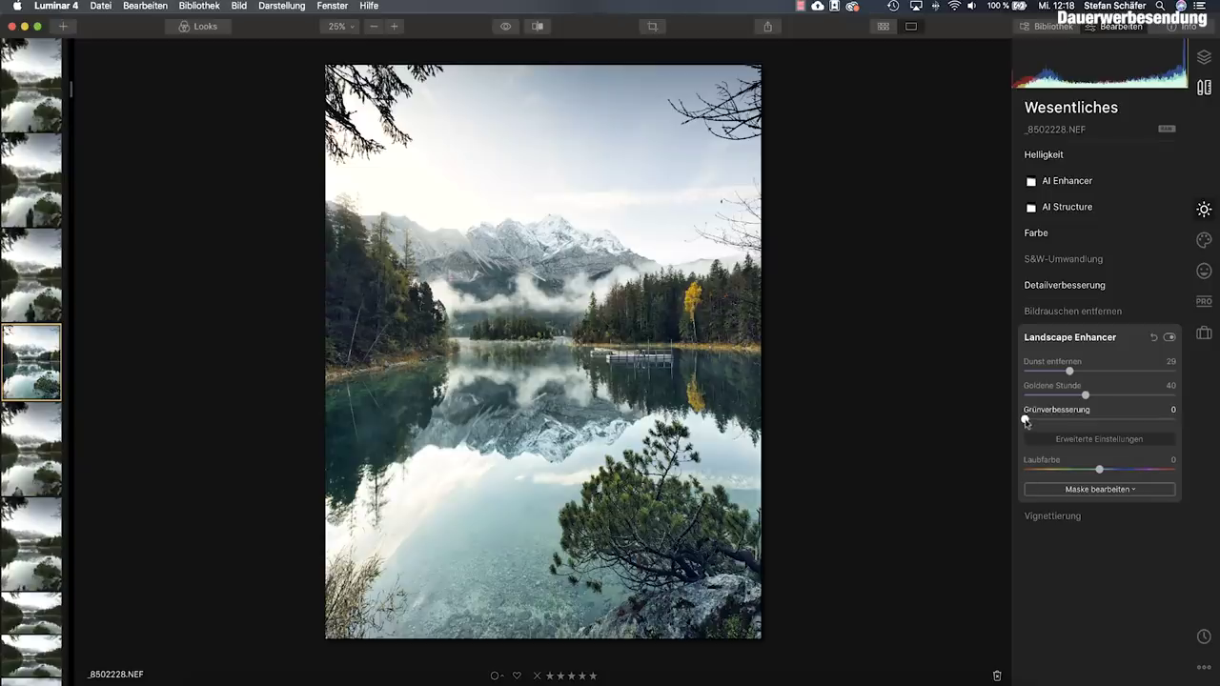
Set foliage enhancer to 15 and foliage colour to -100, then compare with the original.
{"action": "left_click_drag", "start_coordinate": [1026, 421], "coordinate": [1050, 423]}
{"action": "mouse_move", "coordinate": [1100, 472]}
{"action": "left_mouse_down"}
{"action": "mouse_move", "coordinate": [1190, 470]}
{"action": "mouse_move", "coordinate": [953, 467]}
{"action": "mouse_move", "coordinate": [1163, 470]}
{"action": "left_mouse_up"}
{"action": "mouse_move", "coordinate": [1163, 471]}
{"action": "left_mouse_down"}
{"action": "mouse_move", "coordinate": [953, 467]}
{"action": "mouse_move", "coordinate": [1111, 470]}
{"action": "mouse_move", "coordinate": [1007, 478]}
{"action": "left_mouse_up"}
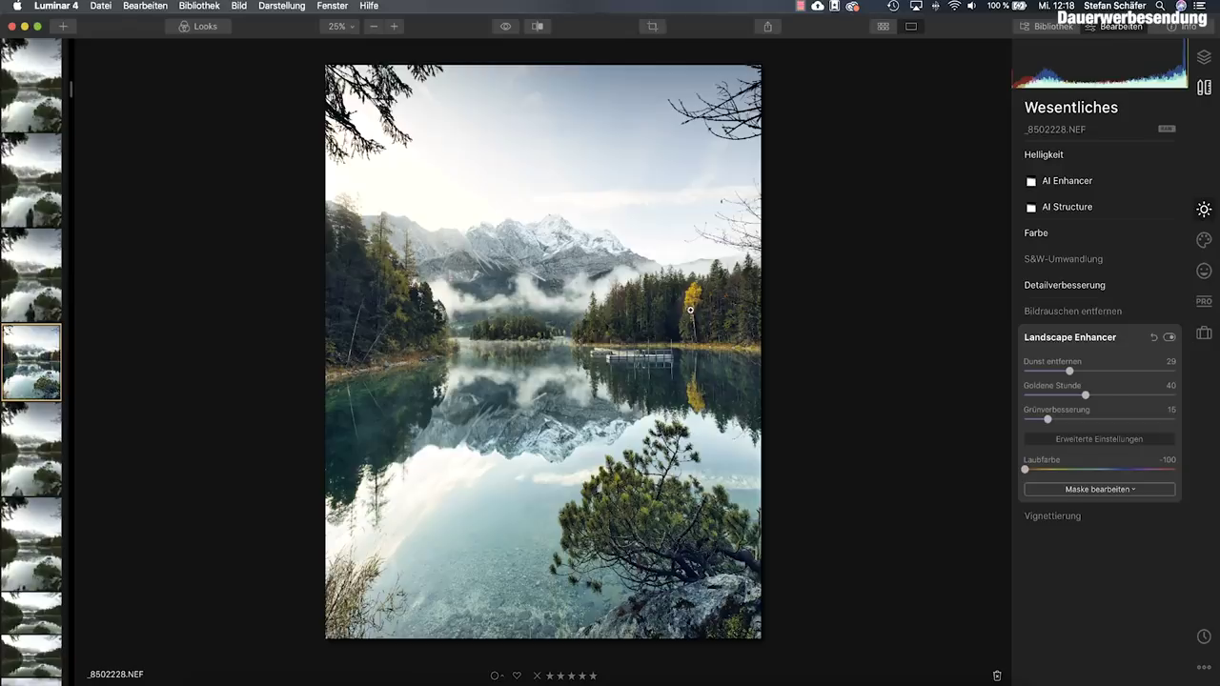
{"action": "left_click", "coordinate": [505, 29]}
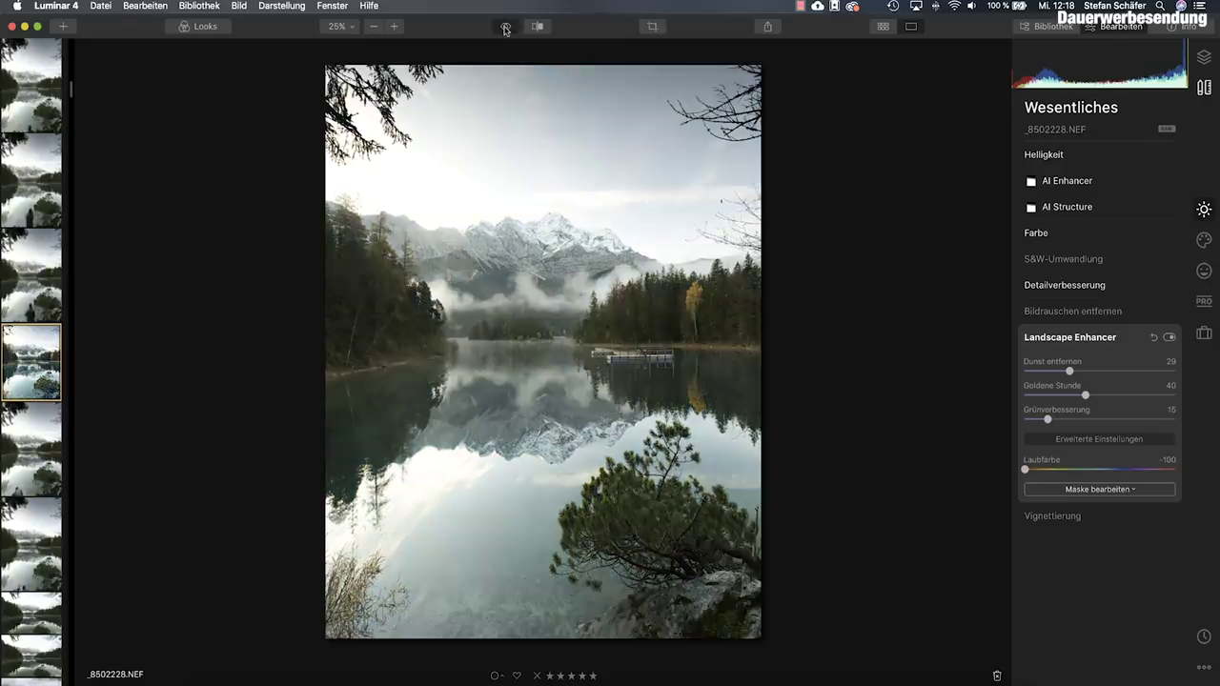
{"action": "left_click", "coordinate": [505, 29]}
{"action": "left_click", "coordinate": [505, 29]}
Add a vignette with amount -45, size 50 and soft edge 25.
{"action": "left_click", "coordinate": [505, 28]}
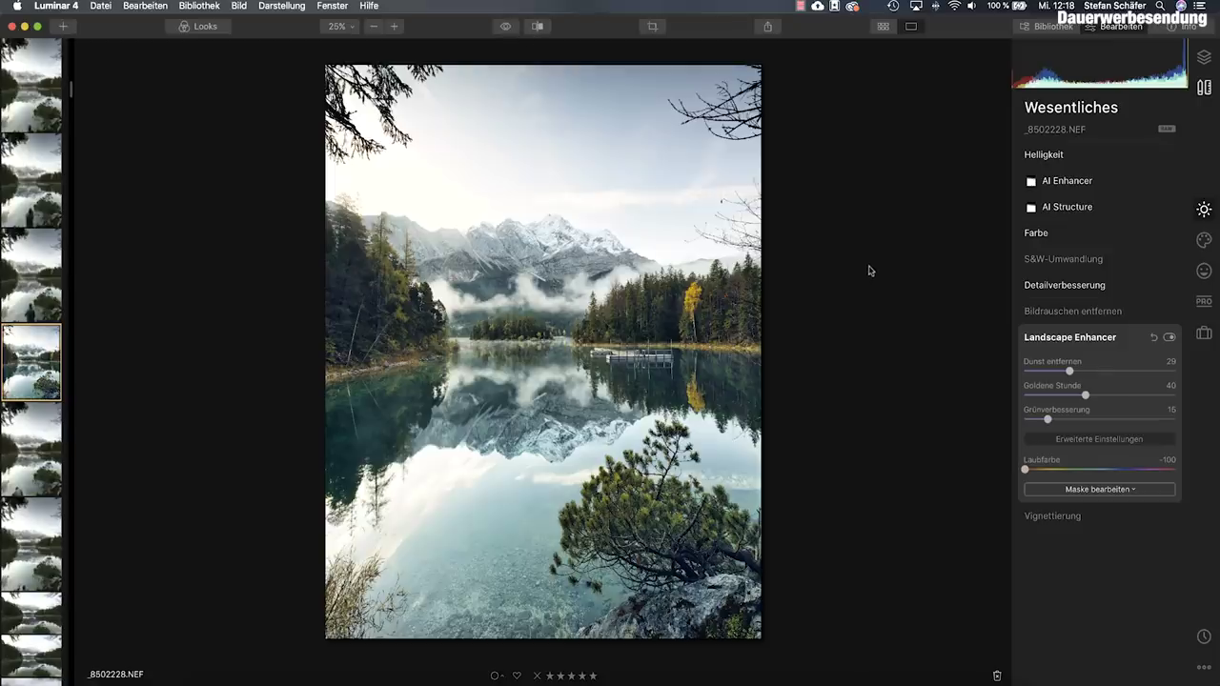
{"action": "left_click", "coordinate": [1067, 337]}
{"action": "left_click", "coordinate": [1065, 371]}
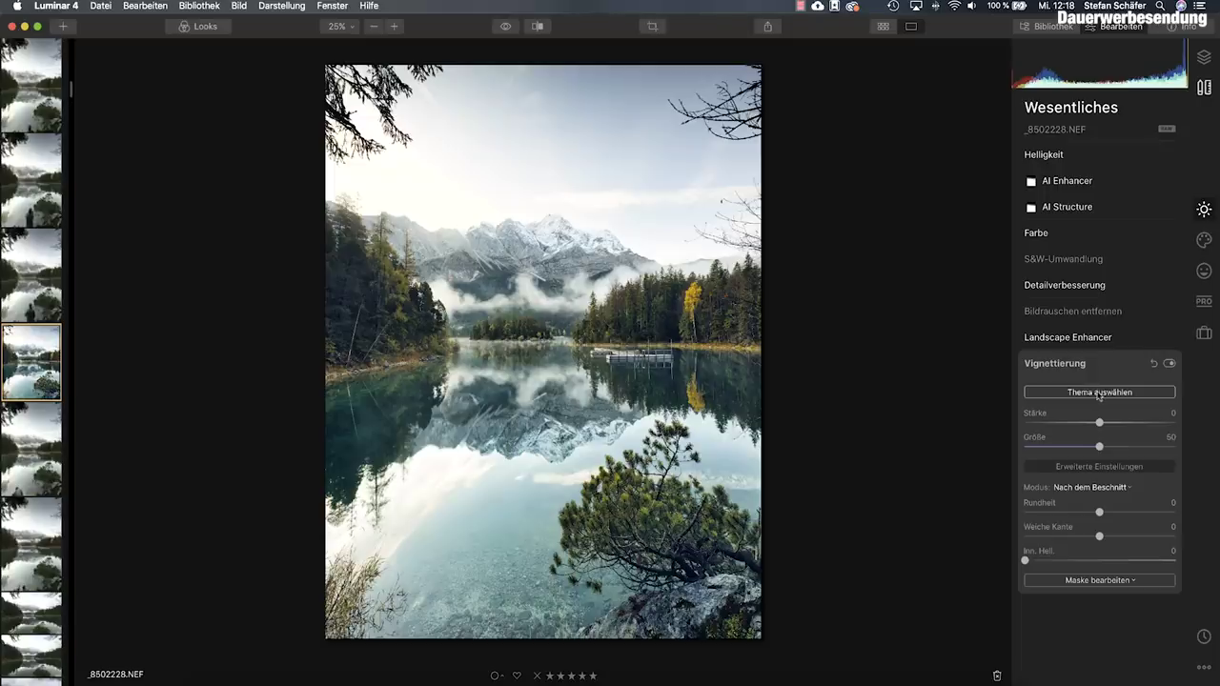
{"action": "left_click", "coordinate": [1097, 393]}
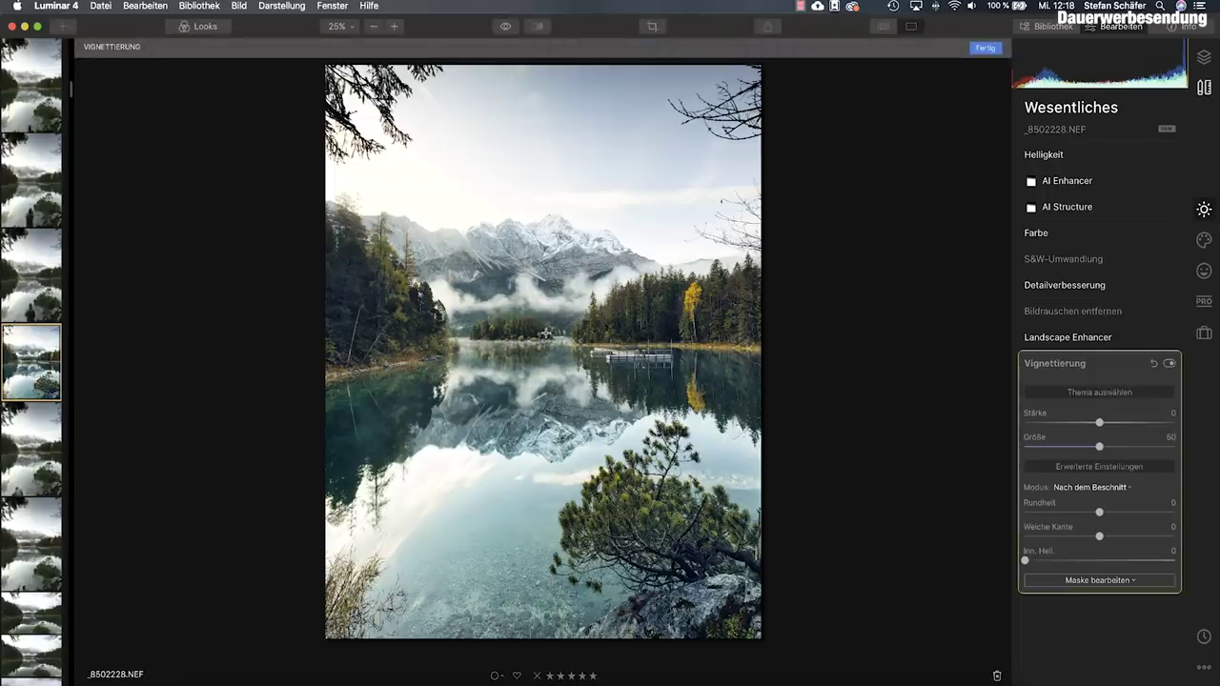
{"action": "left_click", "coordinate": [546, 333]}
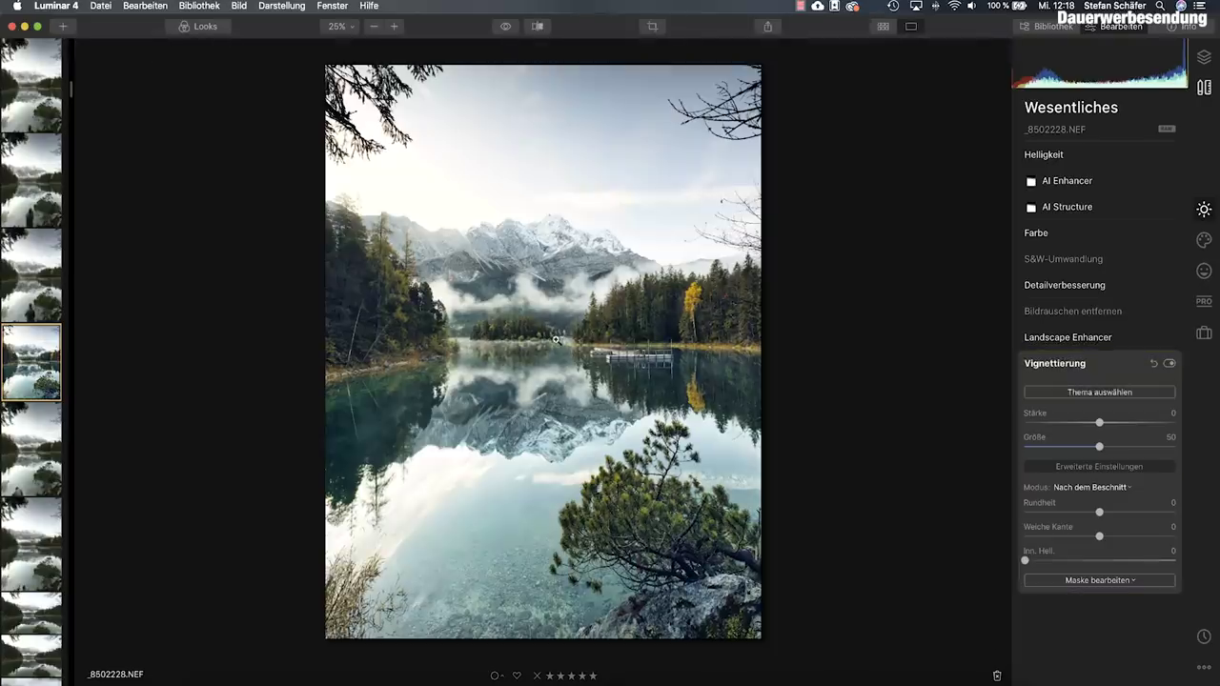
{"action": "left_click_drag", "start_coordinate": [1099, 423], "coordinate": [1066, 423]}
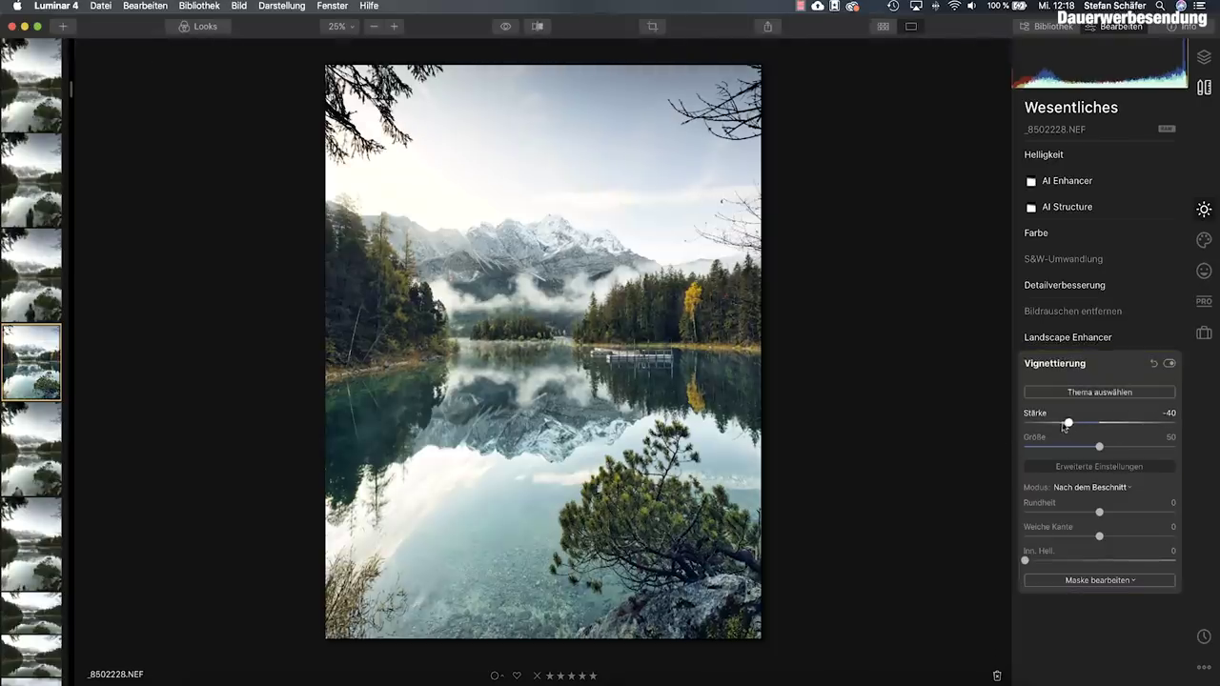
{"action": "mouse_move", "coordinate": [1064, 423]}
{"action": "left_mouse_down"}
{"action": "mouse_move", "coordinate": [1048, 423]}
{"action": "mouse_move", "coordinate": [1065, 423]}
{"action": "left_mouse_up"}
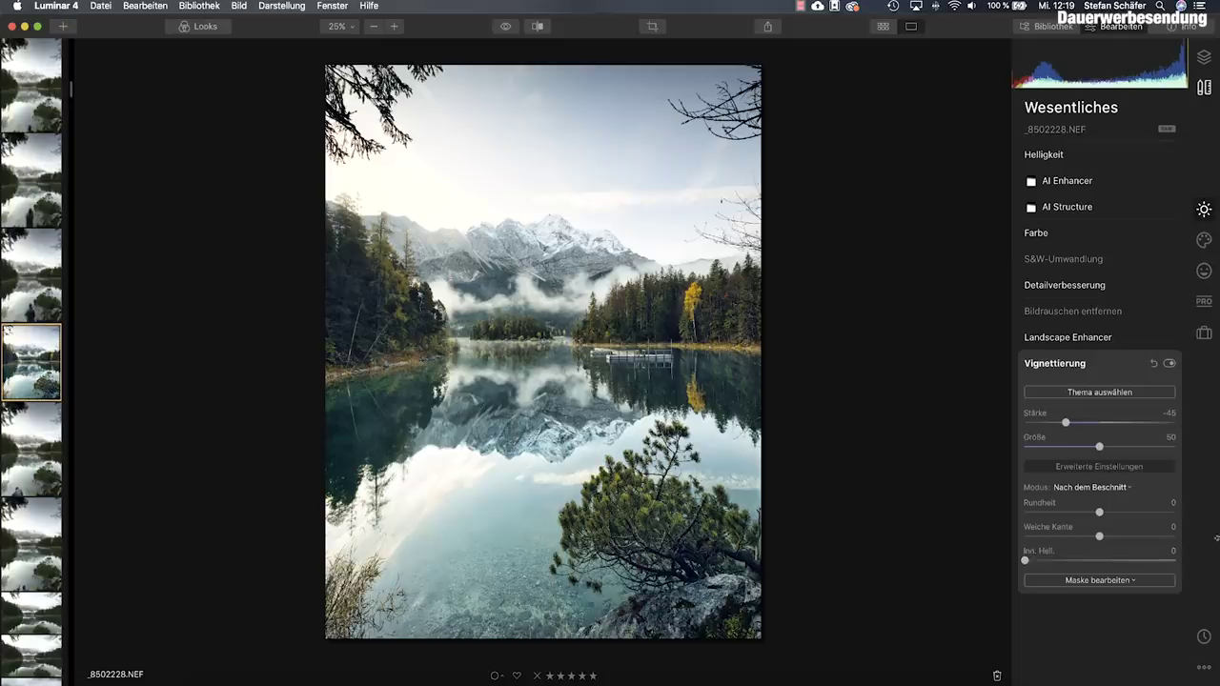
{"action": "left_click_drag", "start_coordinate": [1098, 538], "coordinate": [1120, 540]}
Place the Sunrays source just left of the upper sky.
{"action": "left_click", "coordinate": [1143, 362]}
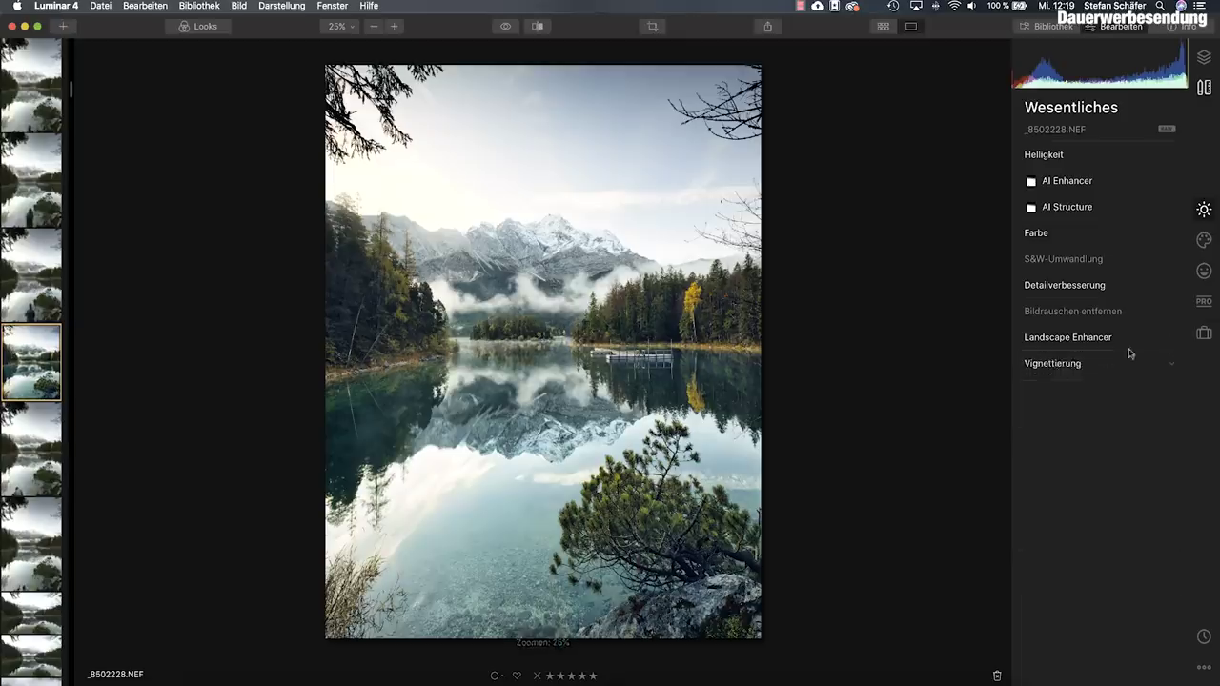
{"action": "left_click", "coordinate": [1204, 241]}
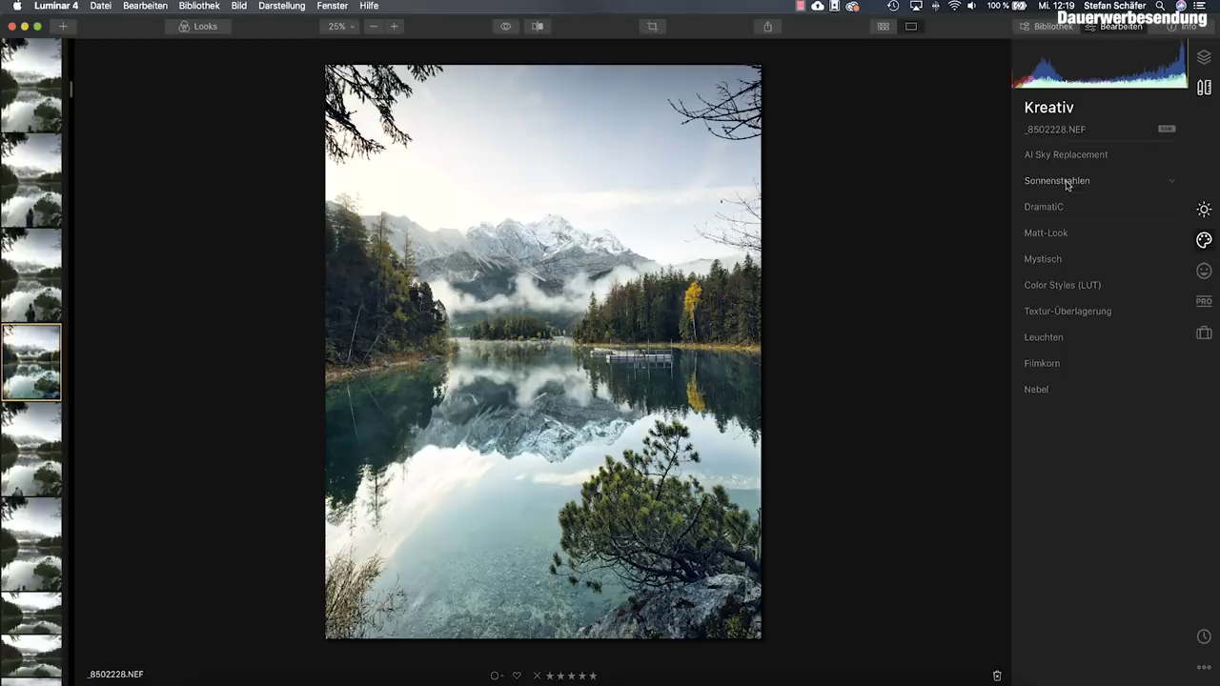
{"action": "left_click", "coordinate": [1067, 182]}
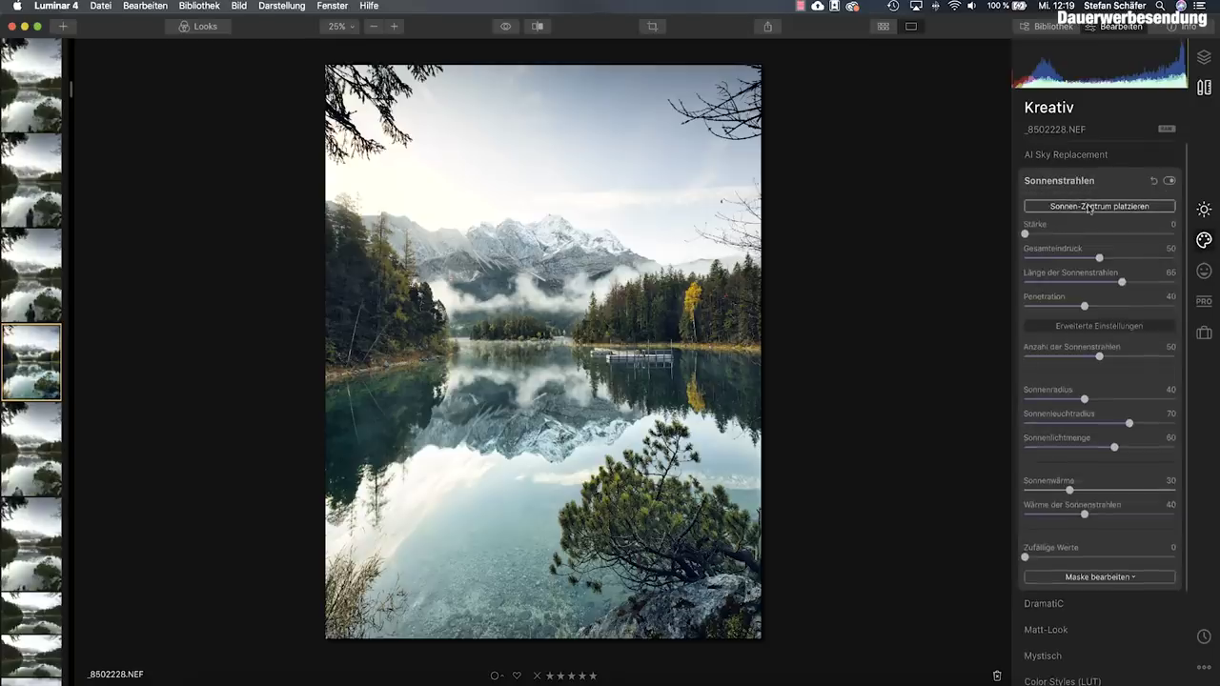
{"action": "left_click", "coordinate": [1090, 207]}
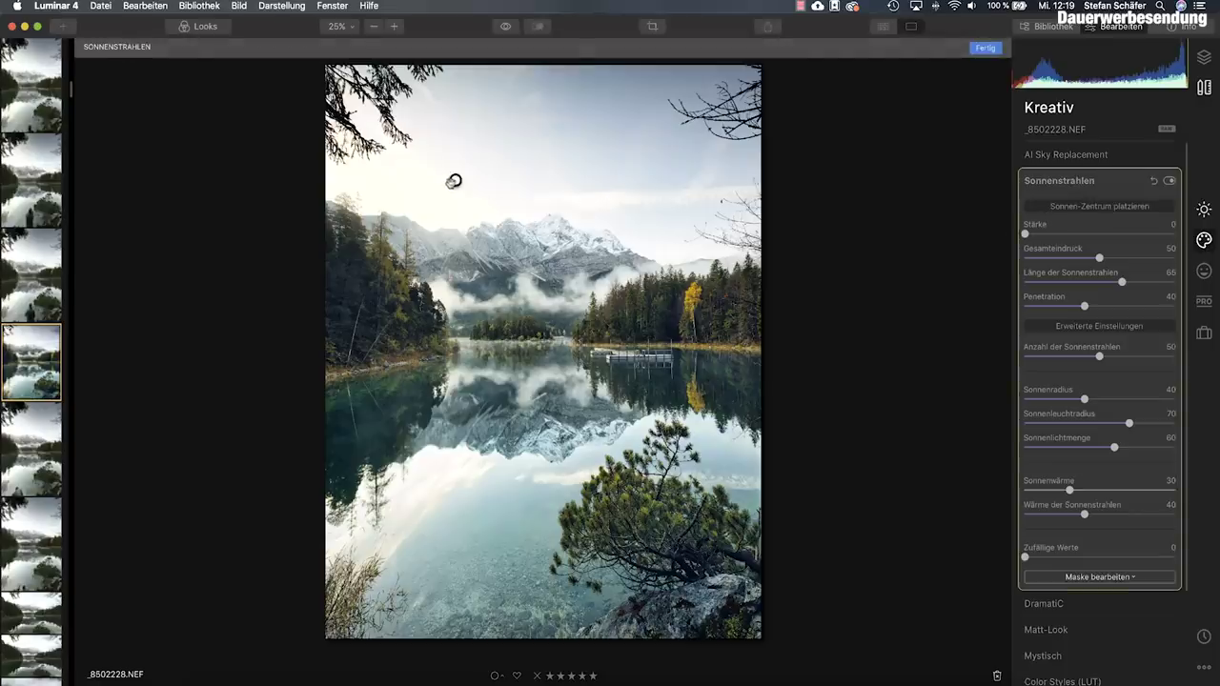
{"action": "left_click", "coordinate": [300, 182]}
Set sun rays amount 50, overall look 65 and length 75, then nudge the sun right.
{"action": "mouse_move", "coordinate": [1025, 234]}
{"action": "left_mouse_down"}
{"action": "mouse_move", "coordinate": [1154, 241]}
{"action": "mouse_move", "coordinate": [1066, 240]}
{"action": "mouse_move", "coordinate": [1117, 241]}
{"action": "mouse_move", "coordinate": [1101, 241]}
{"action": "left_mouse_up"}
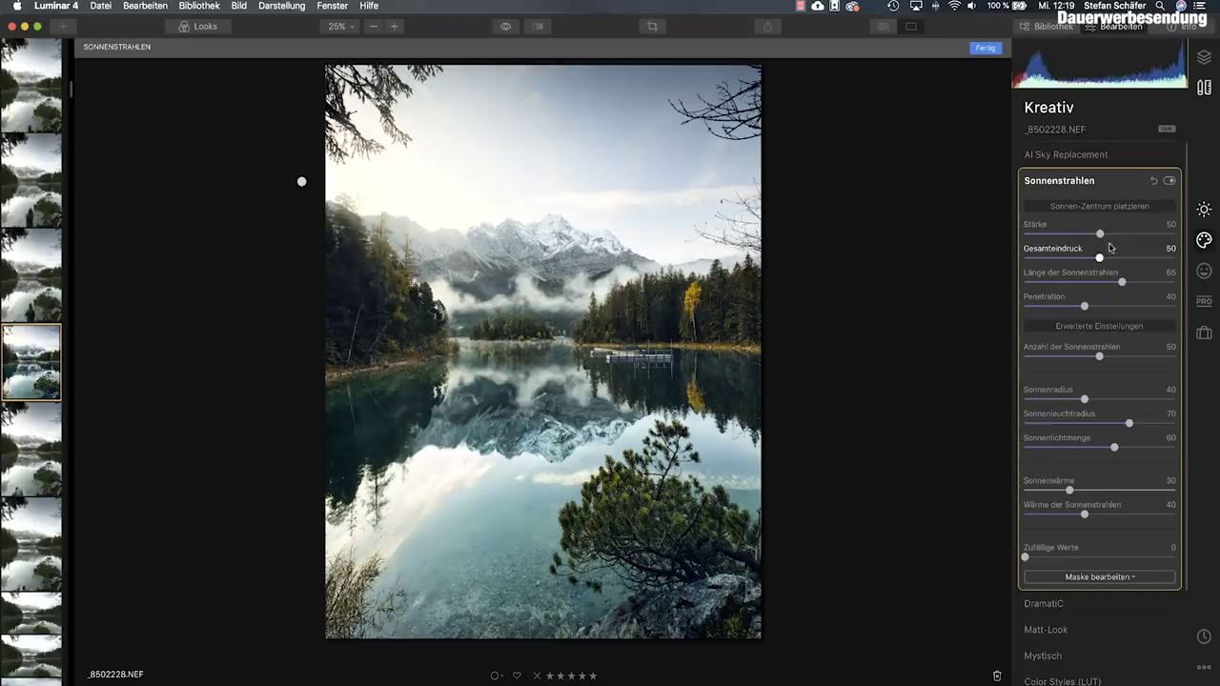
{"action": "mouse_move", "coordinate": [1103, 259]}
{"action": "left_mouse_down"}
{"action": "mouse_move", "coordinate": [1139, 263]}
{"action": "mouse_move", "coordinate": [1124, 262]}
{"action": "mouse_move", "coordinate": [1137, 284]}
{"action": "left_mouse_up"}
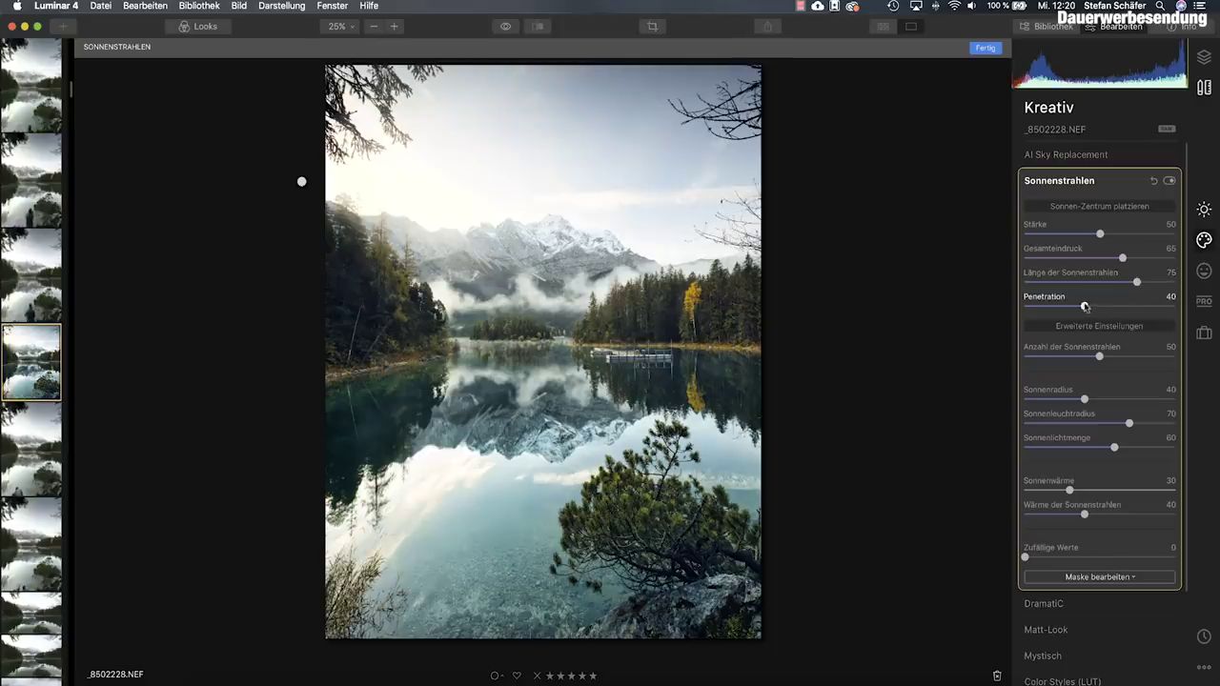
{"action": "left_click_drag", "start_coordinate": [1083, 306], "coordinate": [1102, 306]}
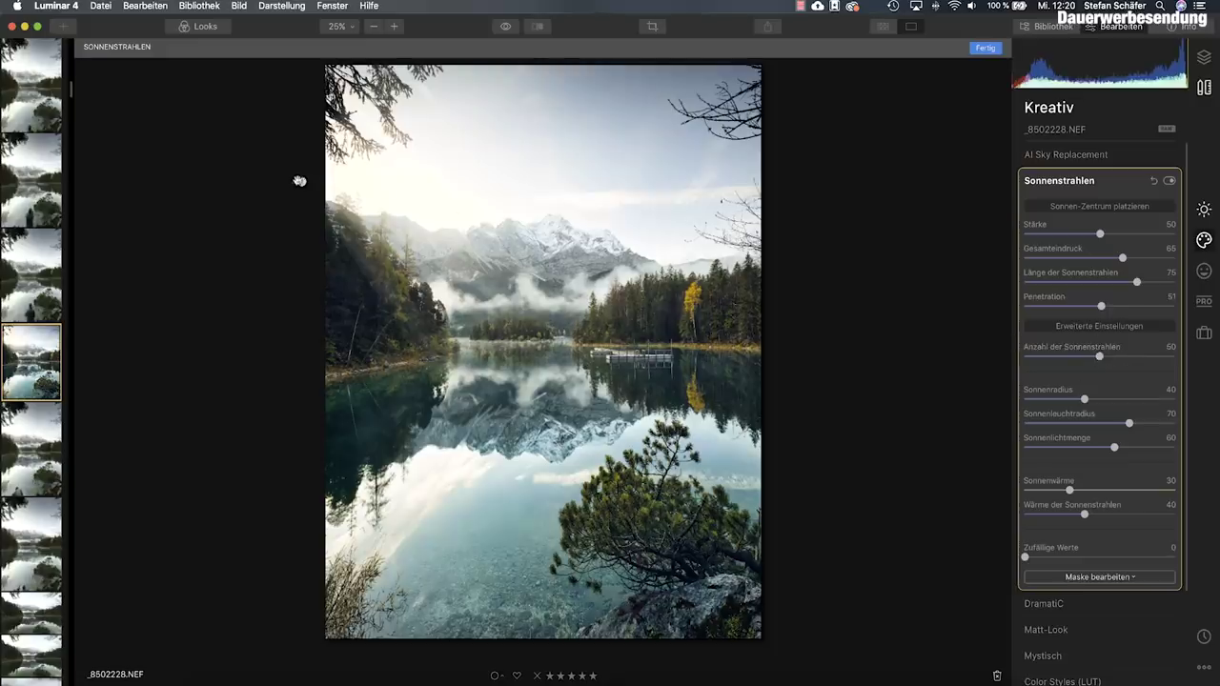
{"action": "mouse_move", "coordinate": [299, 182]}
{"action": "left_mouse_down"}
{"action": "mouse_move", "coordinate": [331, 194]}
{"action": "mouse_move", "coordinate": [329, 217]}
{"action": "mouse_move", "coordinate": [345, 222]}
{"action": "left_mouse_up"}
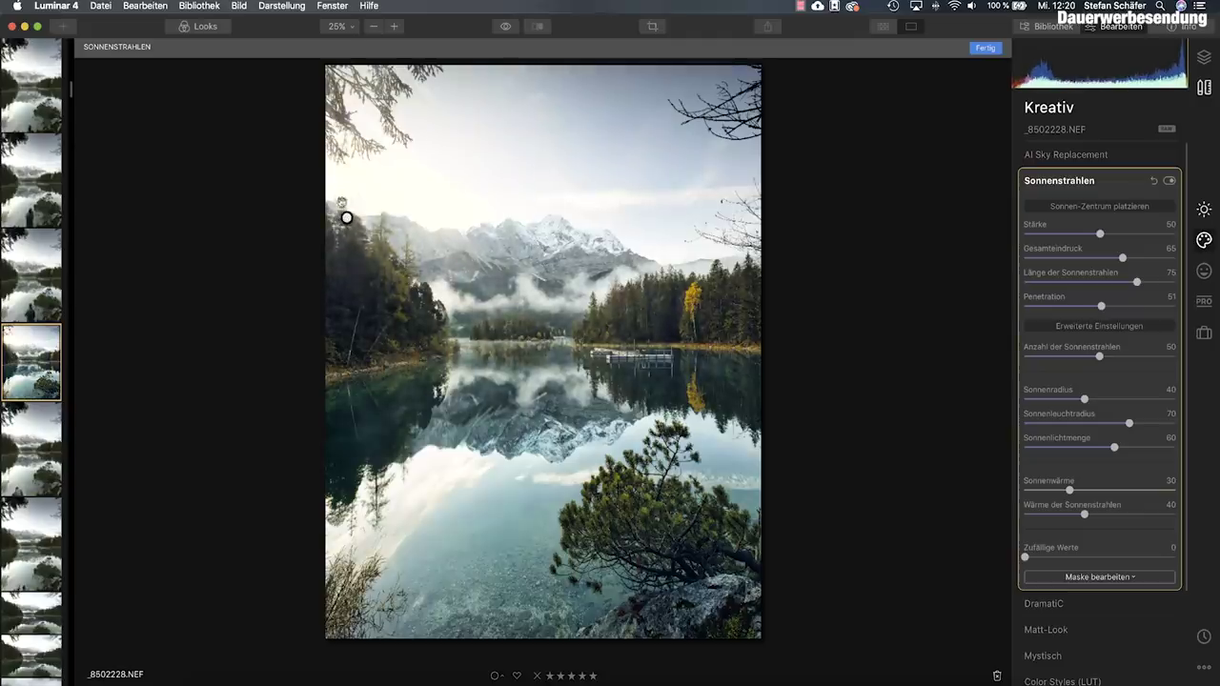
Nudge the sun higher and set sun radius 48, sun warmth 37 and ray warmth 46.
{"action": "mouse_move", "coordinate": [347, 206]}
{"action": "left_mouse_down"}
{"action": "mouse_move", "coordinate": [350, 198]}
{"action": "mouse_move", "coordinate": [351, 210]}
{"action": "mouse_move", "coordinate": [333, 210]}
{"action": "mouse_move", "coordinate": [306, 195]}
{"action": "left_mouse_up"}
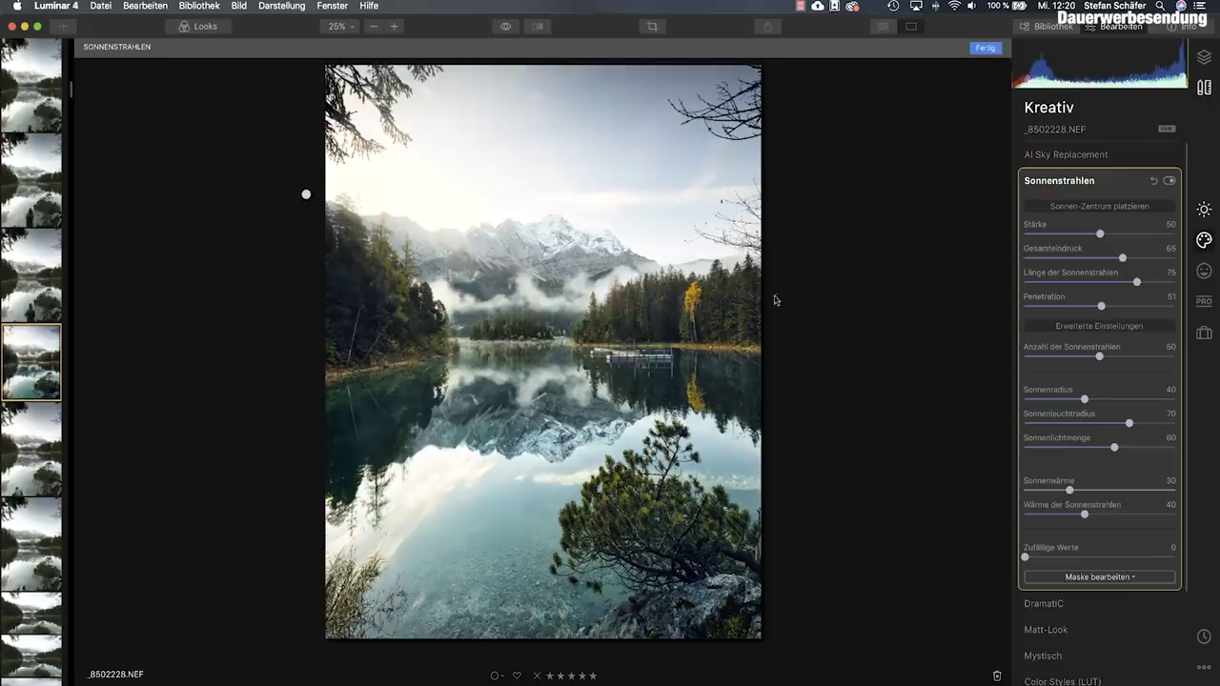
{"action": "left_click_drag", "start_coordinate": [1084, 399], "coordinate": [1099, 407]}
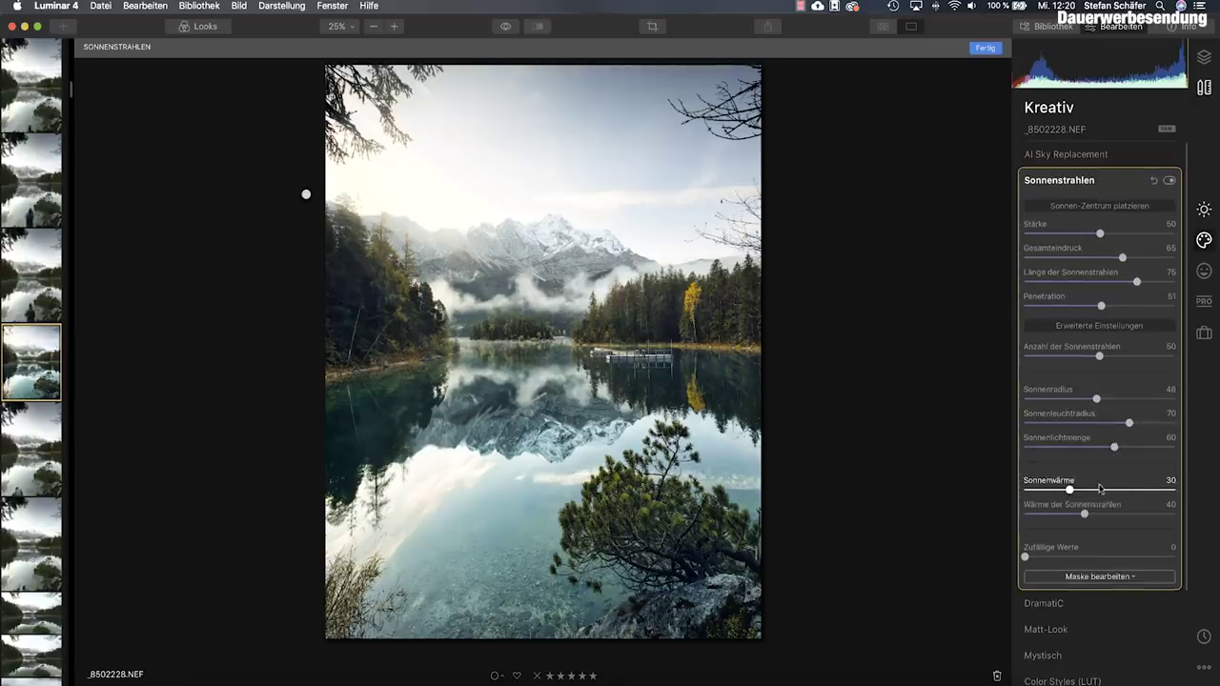
{"action": "mouse_move", "coordinate": [1070, 490]}
{"action": "left_mouse_down"}
{"action": "mouse_move", "coordinate": [1106, 515]}
{"action": "mouse_move", "coordinate": [1161, 518]}
{"action": "mouse_move", "coordinate": [1096, 517]}
{"action": "left_mouse_up"}
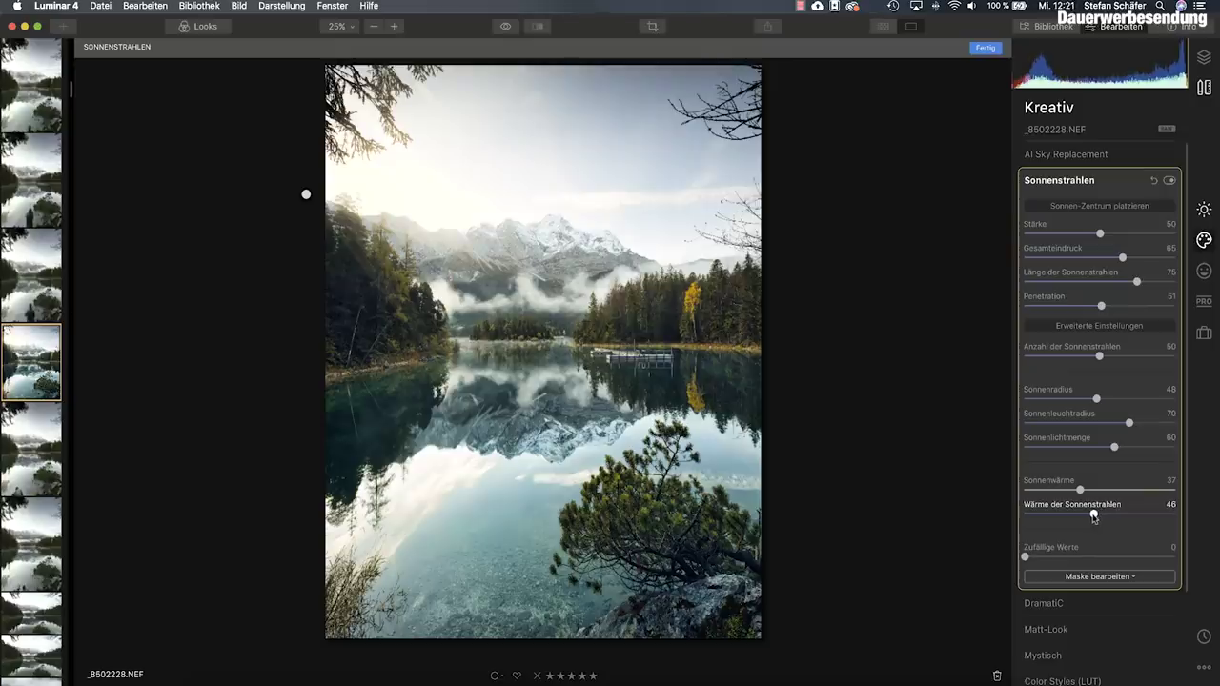
{"action": "left_click_drag", "start_coordinate": [304, 193], "coordinate": [312, 183]}
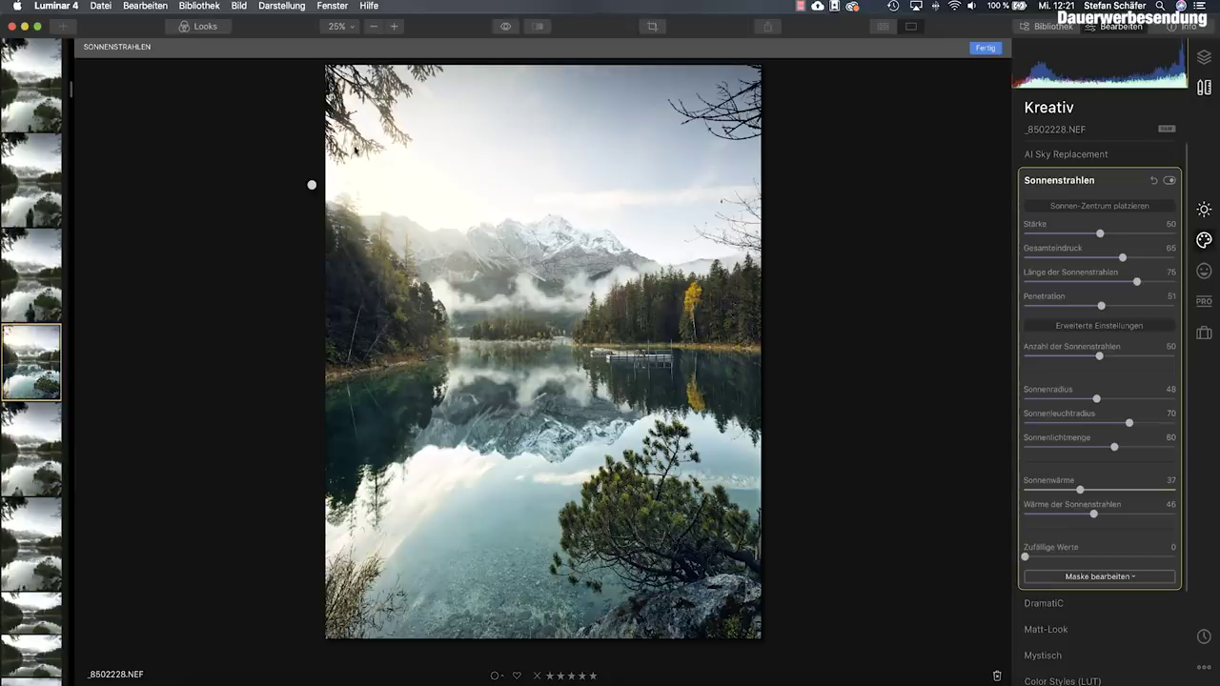
Draw a gradient mask limiting the sun rays to the upper photo, then compare with the original.
{"action": "left_click", "coordinate": [1113, 578]}
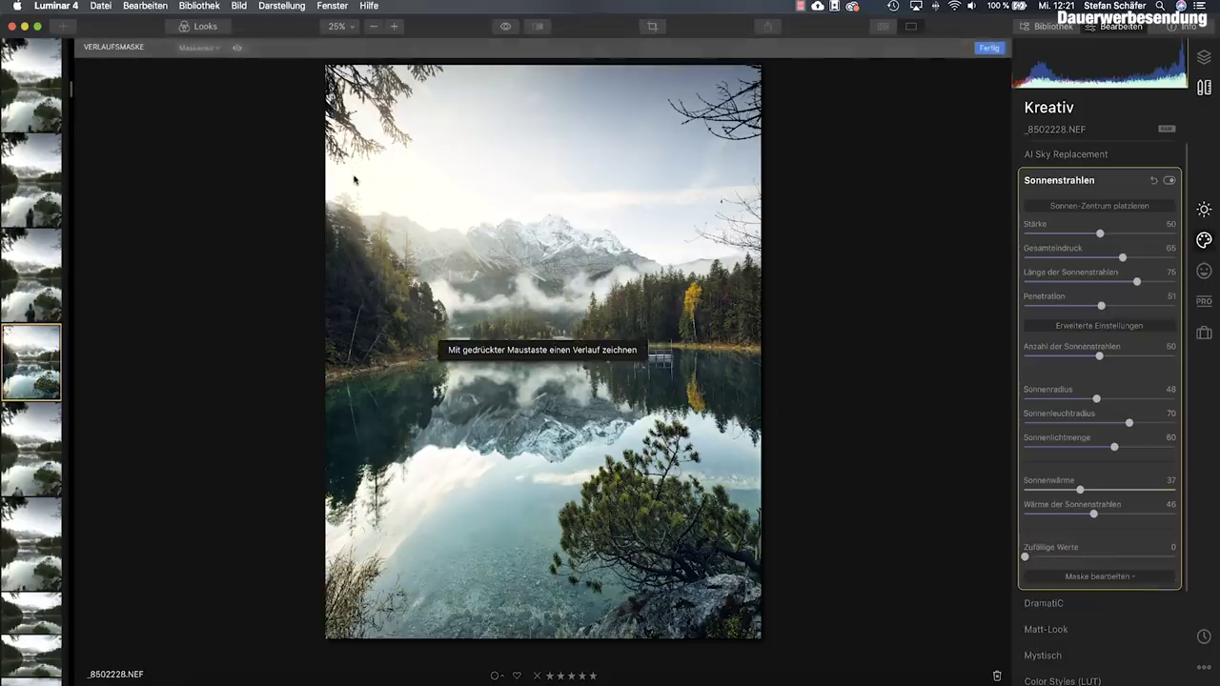
{"action": "left_click_drag", "start_coordinate": [352, 177], "coordinate": [352, 156]}
{"action": "left_click_drag", "start_coordinate": [368, 91], "coordinate": [357, 148]}
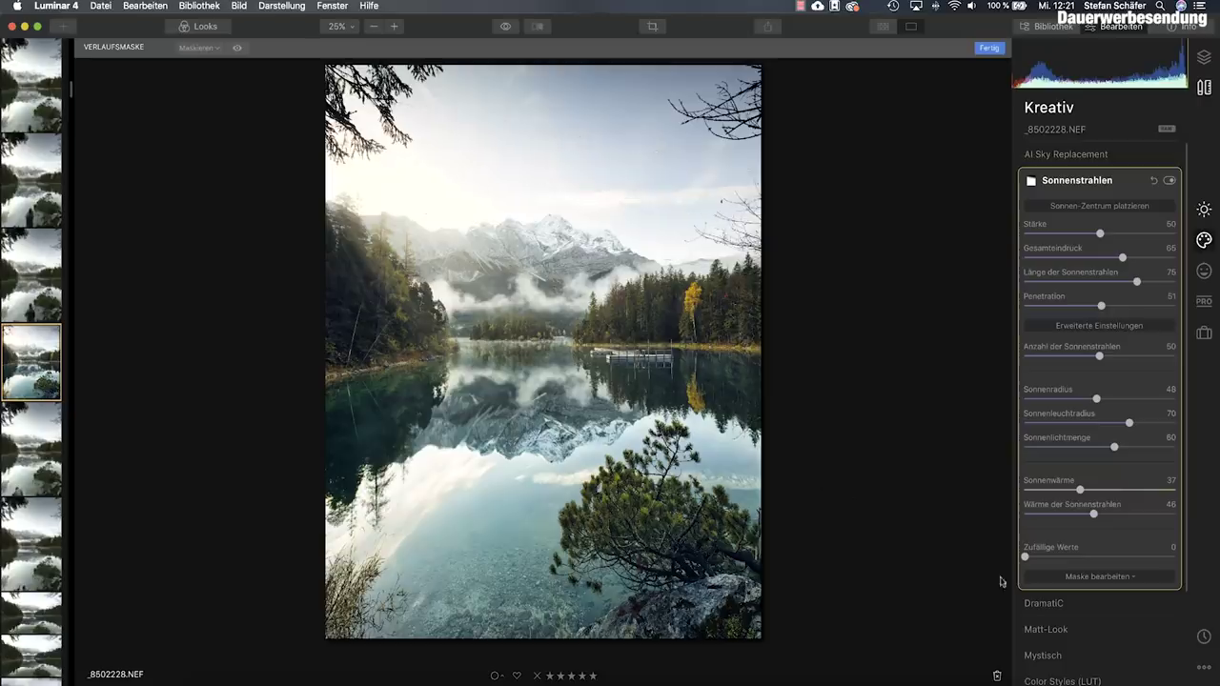
{"action": "left_click", "coordinate": [989, 47]}
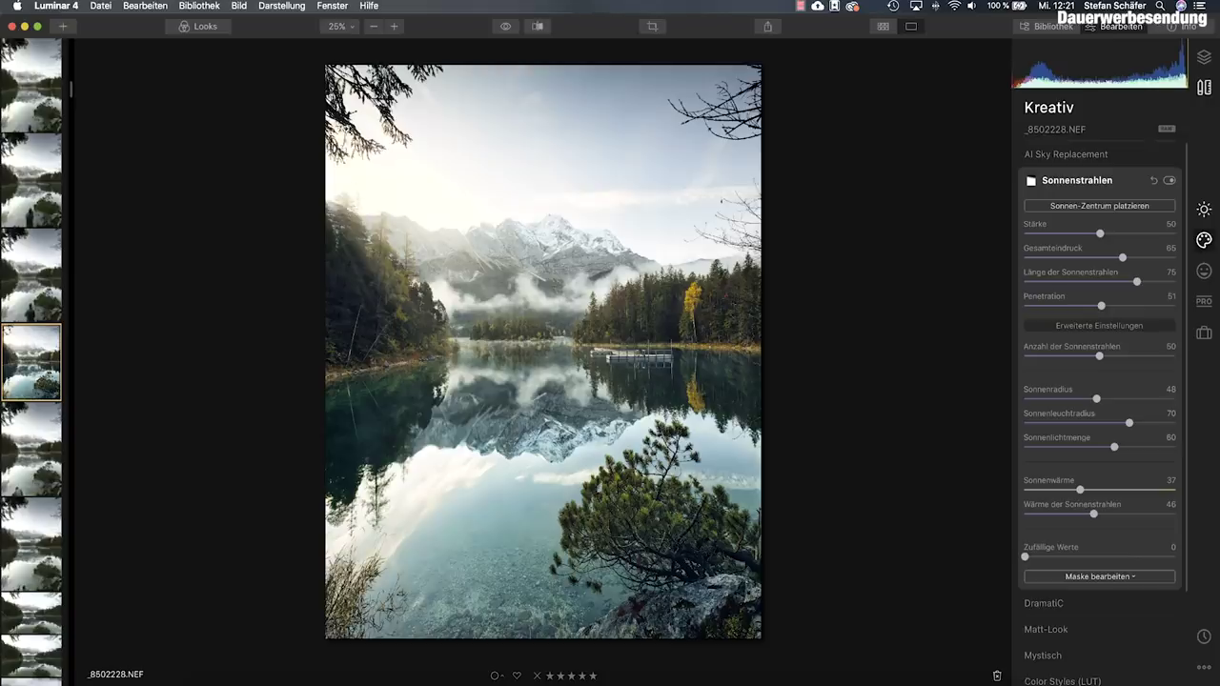
{"action": "left_click", "coordinate": [506, 27]}
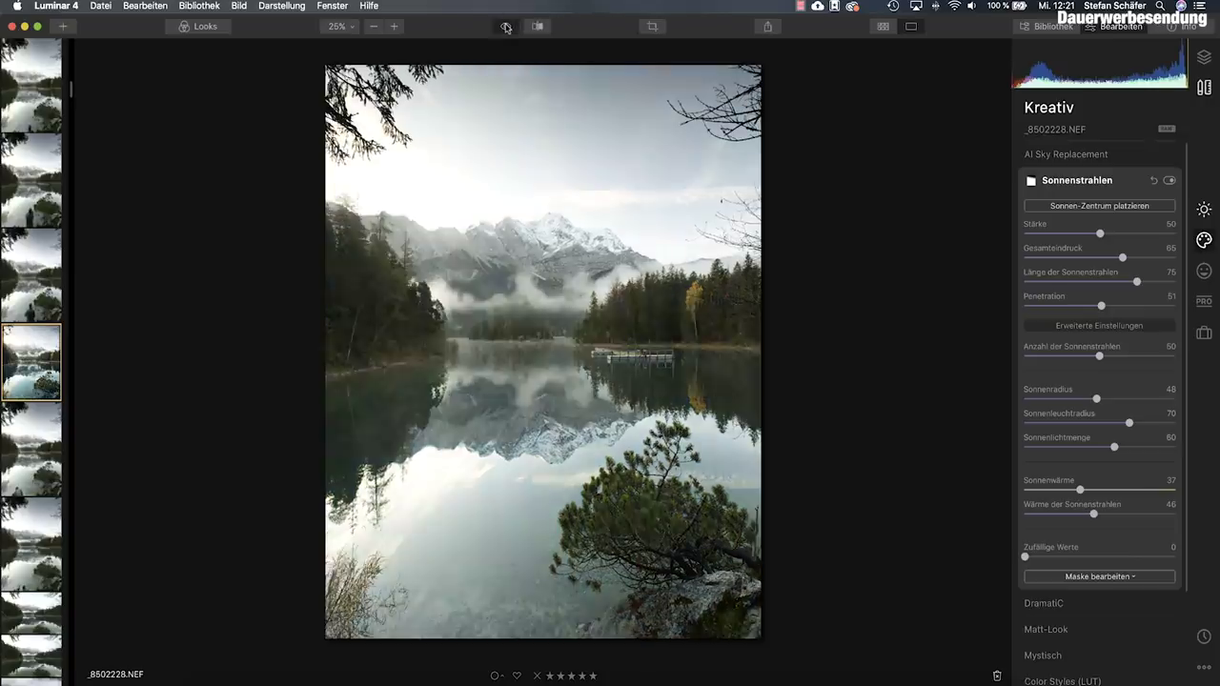
{"action": "left_click", "coordinate": [506, 26]}
{"action": "left_click", "coordinate": [506, 26]}
{"action": "left_click", "coordinate": [506, 26]}
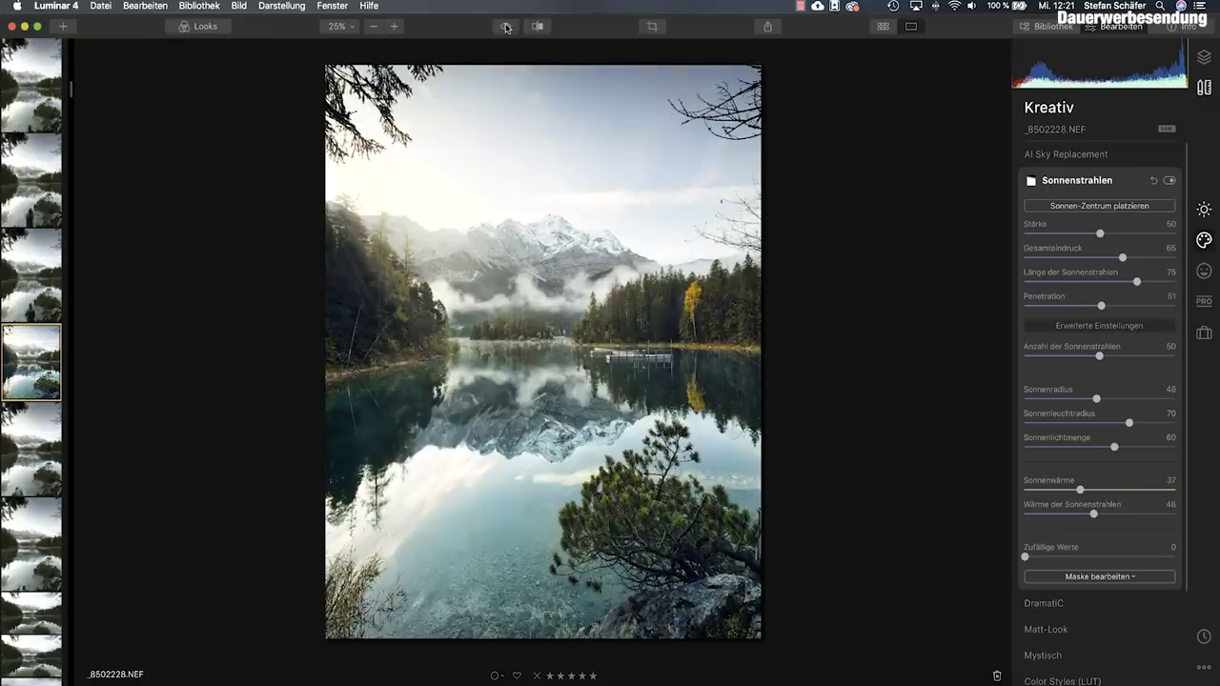
Lower the sun rays amount to 35, compare with the original, and fold the settings away.
{"action": "left_click_drag", "start_coordinate": [1100, 234], "coordinate": [1076, 236]}
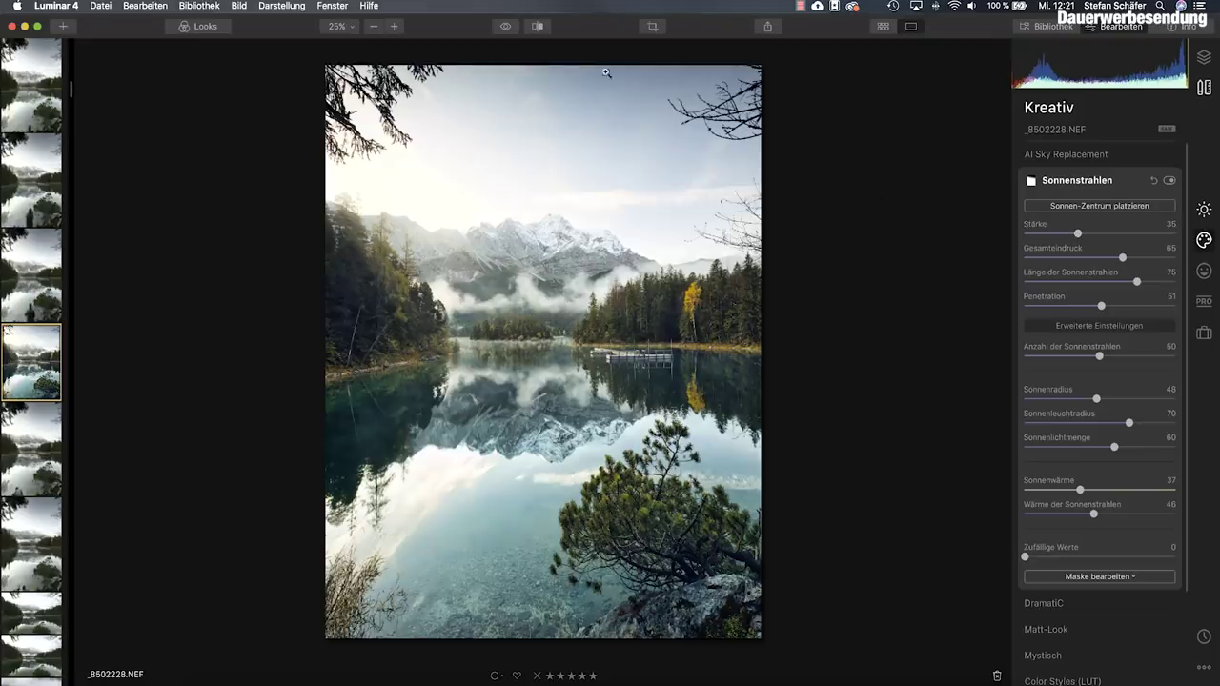
{"action": "left_click", "coordinate": [506, 27]}
{"action": "left_click", "coordinate": [506, 28]}
{"action": "left_click", "coordinate": [506, 27]}
{"action": "left_click", "coordinate": [1085, 182]}
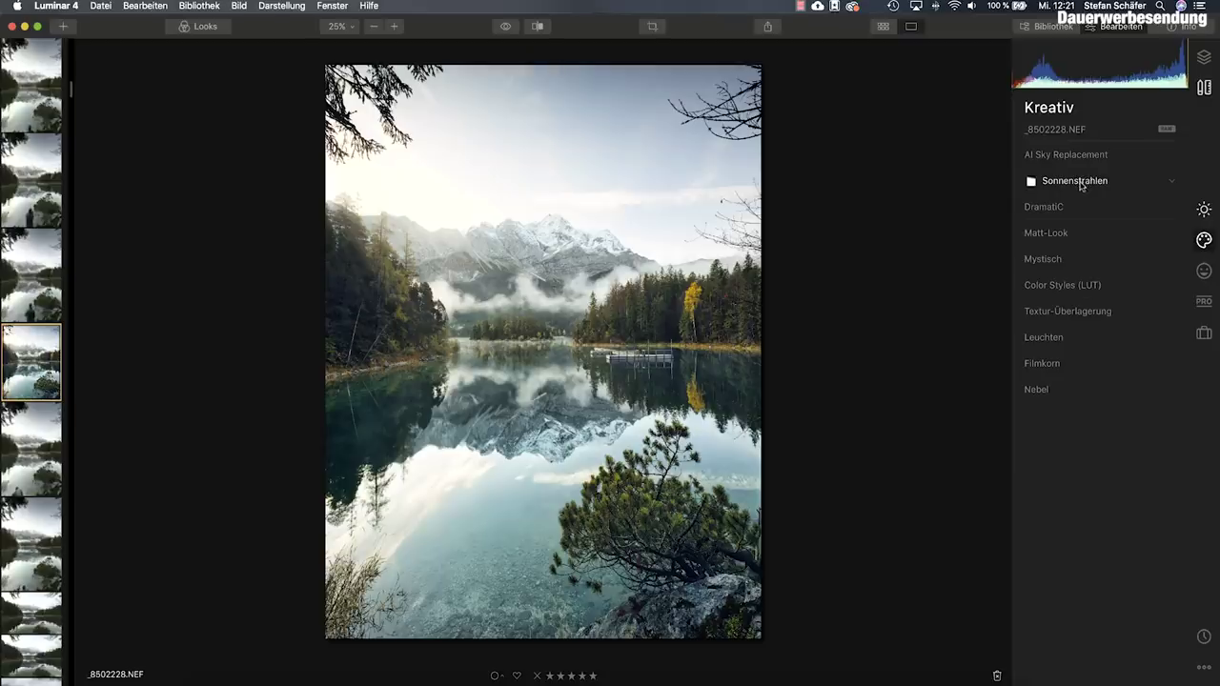
Set Matt-Look strength 15, contrast 40 and tint hue 219.
{"action": "left_click", "coordinate": [1045, 234]}
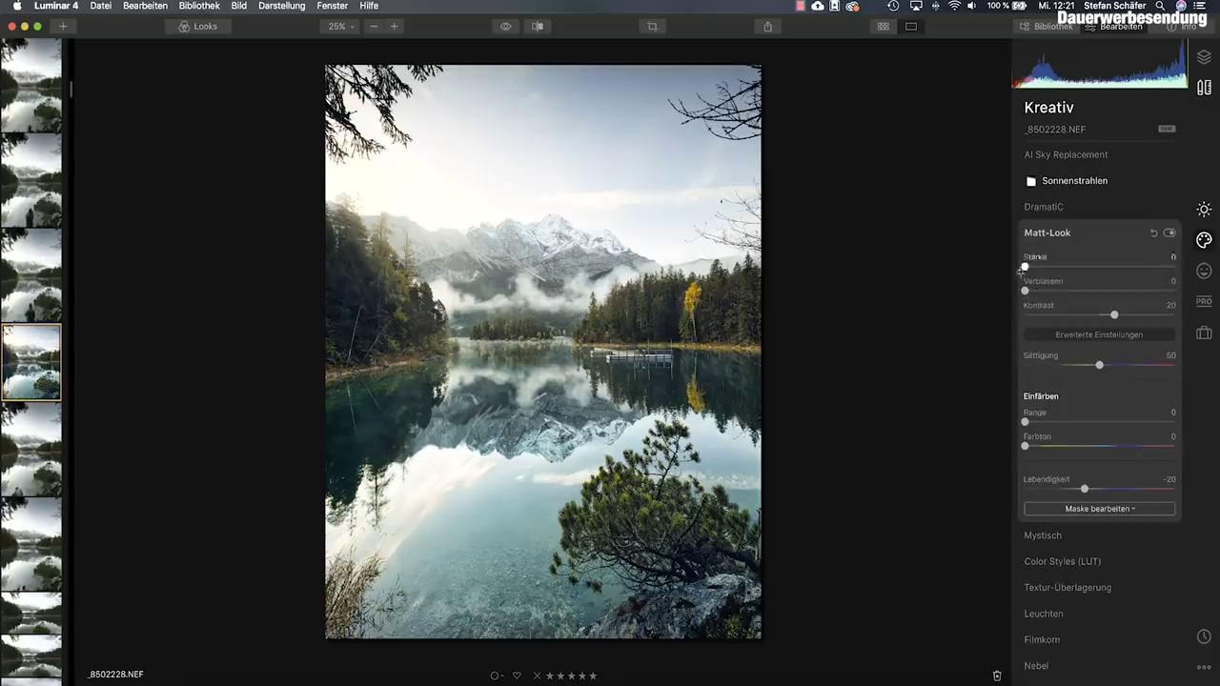
{"action": "mouse_move", "coordinate": [1039, 268]}
{"action": "left_mouse_down"}
{"action": "mouse_move", "coordinate": [1178, 283]}
{"action": "mouse_move", "coordinate": [958, 273]}
{"action": "mouse_move", "coordinate": [1173, 269]}
{"action": "mouse_move", "coordinate": [1050, 273]}
{"action": "left_mouse_up"}
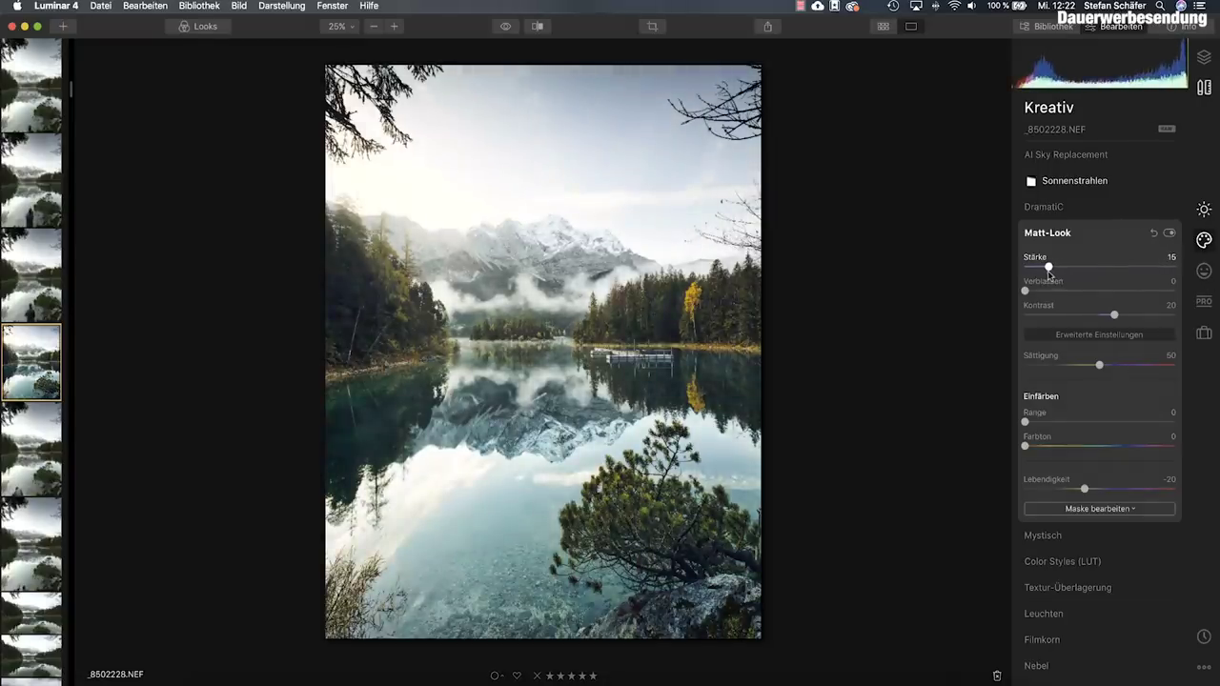
{"action": "left_click_drag", "start_coordinate": [1114, 315], "coordinate": [1131, 317]}
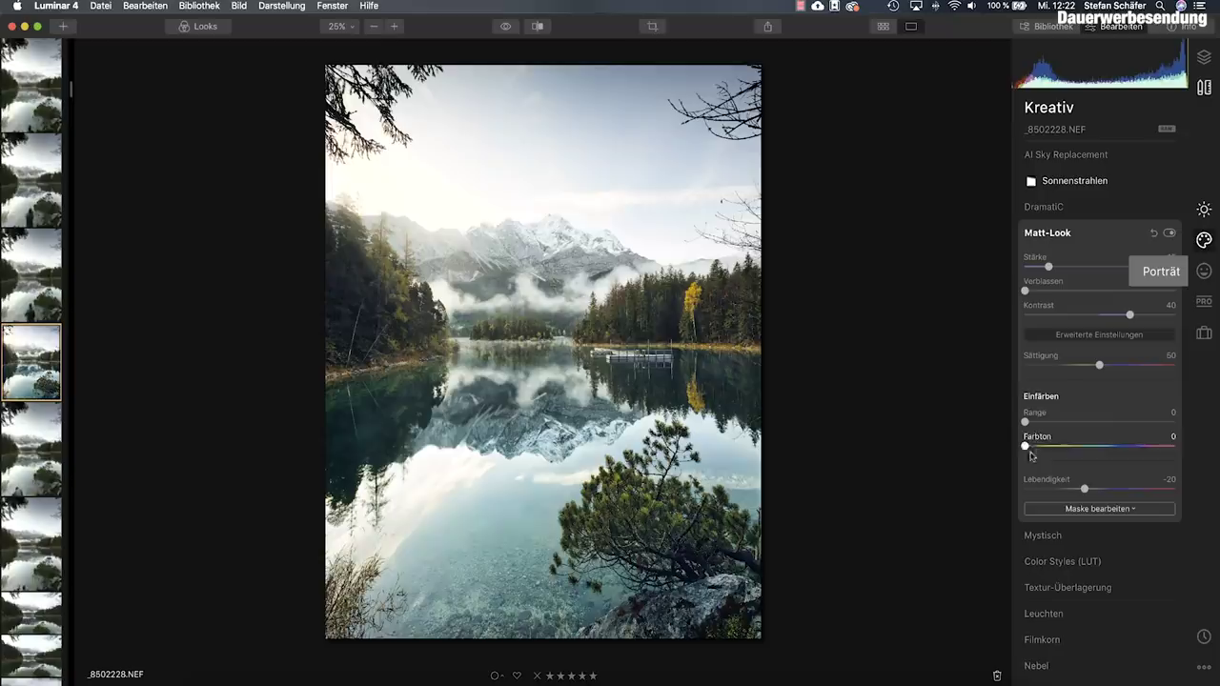
{"action": "left_click_drag", "start_coordinate": [1026, 447], "coordinate": [1122, 456]}
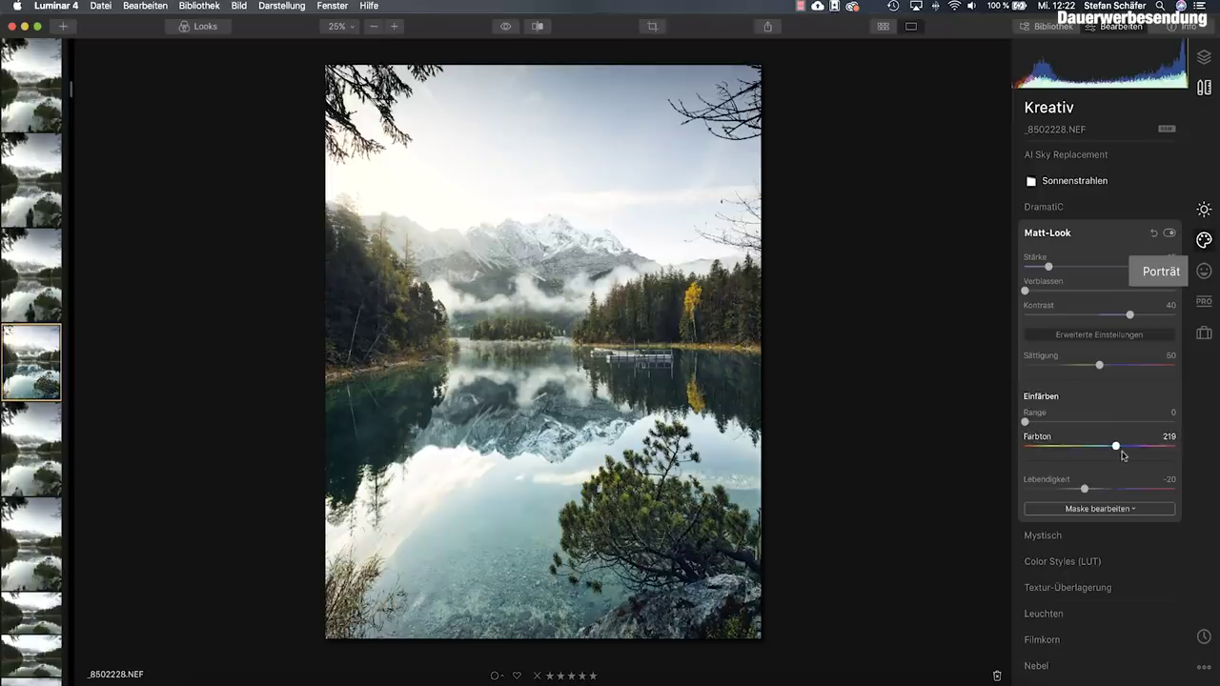
Set the matte tint range to 14 and vibrance to -10, then compare with the original.
{"action": "mouse_move", "coordinate": [1025, 424]}
{"action": "left_mouse_down"}
{"action": "mouse_move", "coordinate": [1172, 433]}
{"action": "mouse_move", "coordinate": [1005, 428]}
{"action": "mouse_move", "coordinate": [1175, 430]}
{"action": "mouse_move", "coordinate": [1029, 430]}
{"action": "mouse_move", "coordinate": [1057, 433]}
{"action": "mouse_move", "coordinate": [1047, 431]}
{"action": "left_mouse_up"}
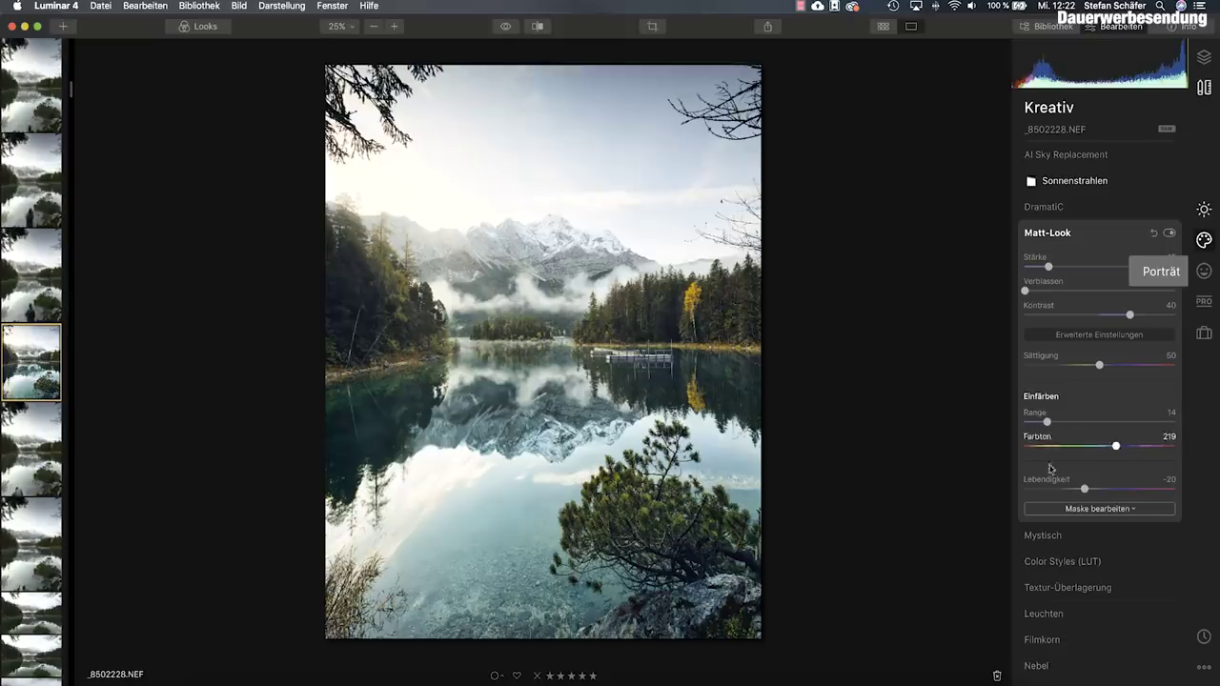
{"action": "left_click_drag", "start_coordinate": [1085, 490], "coordinate": [1093, 491]}
{"action": "left_click", "coordinate": [505, 28]}
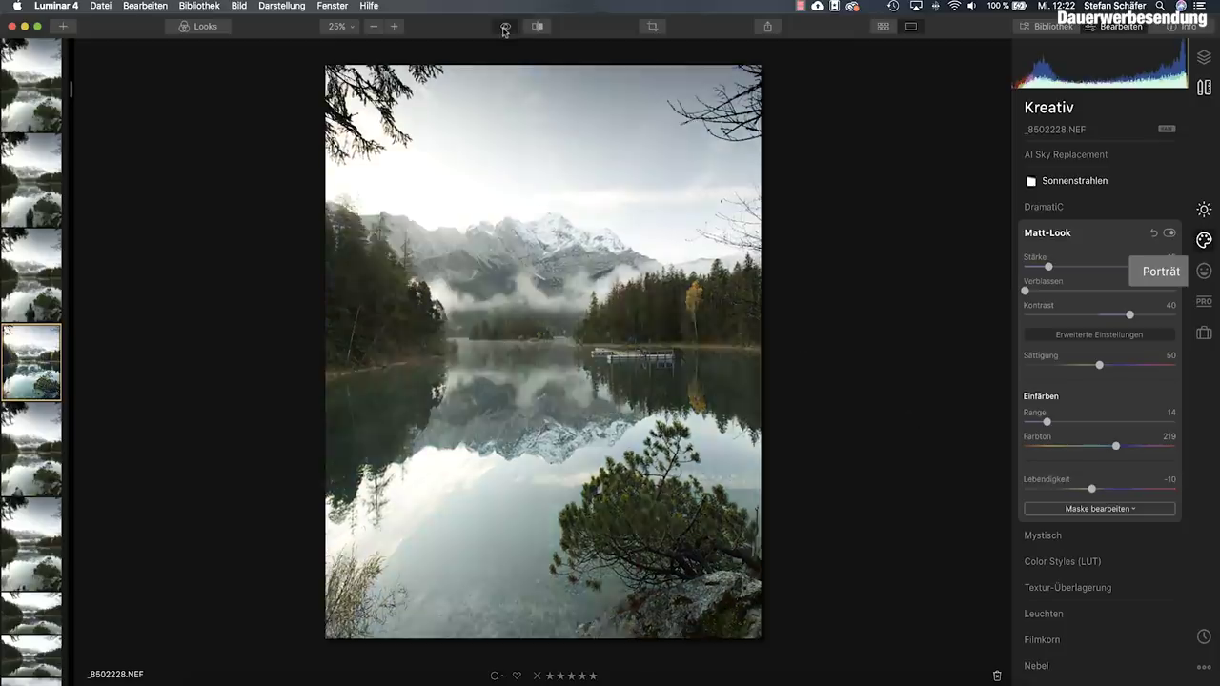
{"action": "left_click", "coordinate": [505, 28]}
{"action": "left_click", "coordinate": [505, 28]}
{"action": "left_click", "coordinate": [505, 27]}
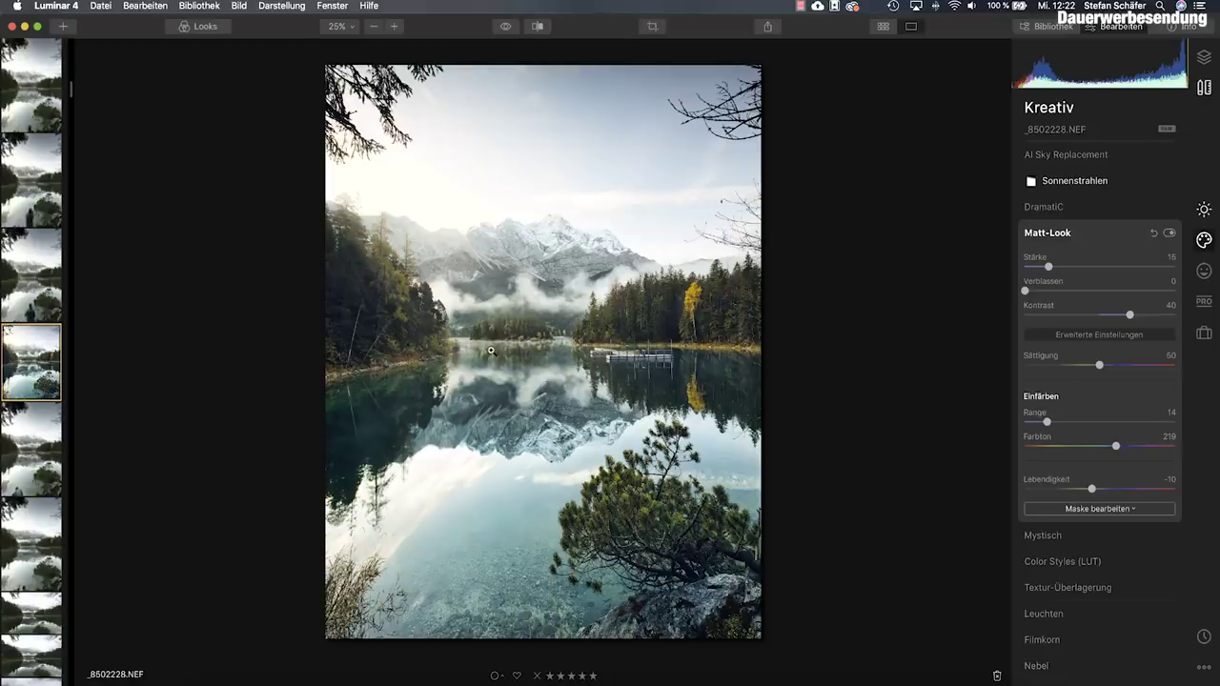
In the PRO tools' Advanced Contrast, set highlight contrast 28, midtone contrast 32, midtone balance 42.
{"action": "left_click", "coordinate": [1204, 301]}
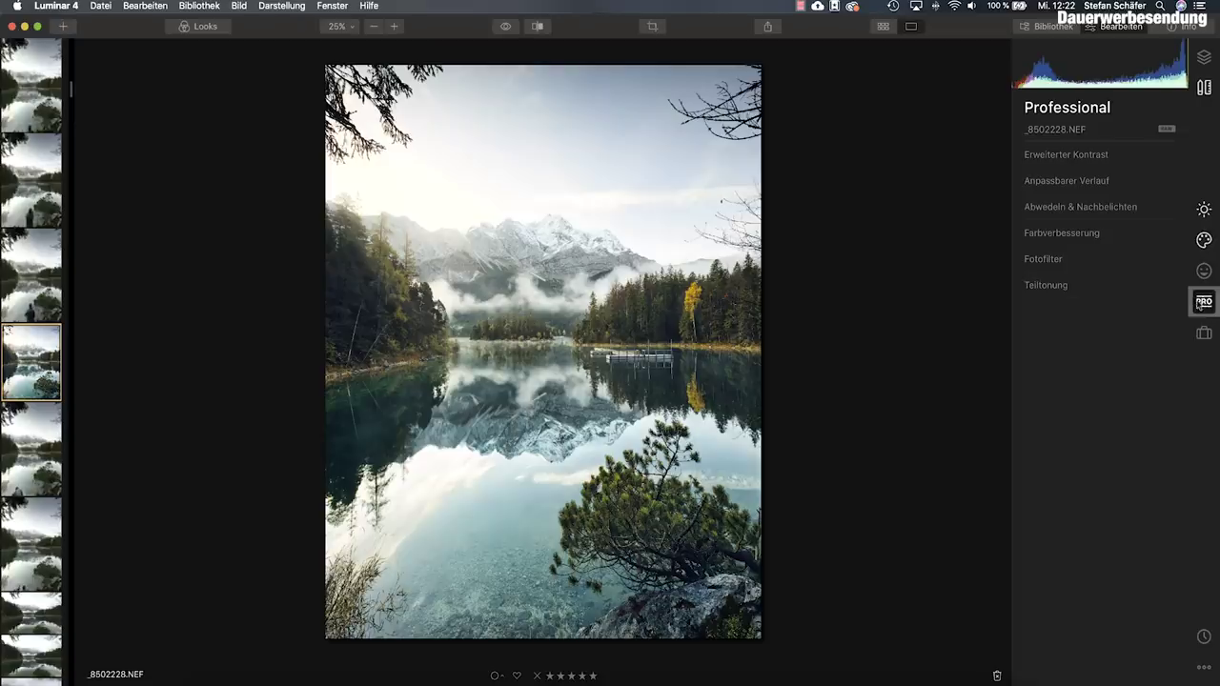
{"action": "left_click", "coordinate": [1087, 156]}
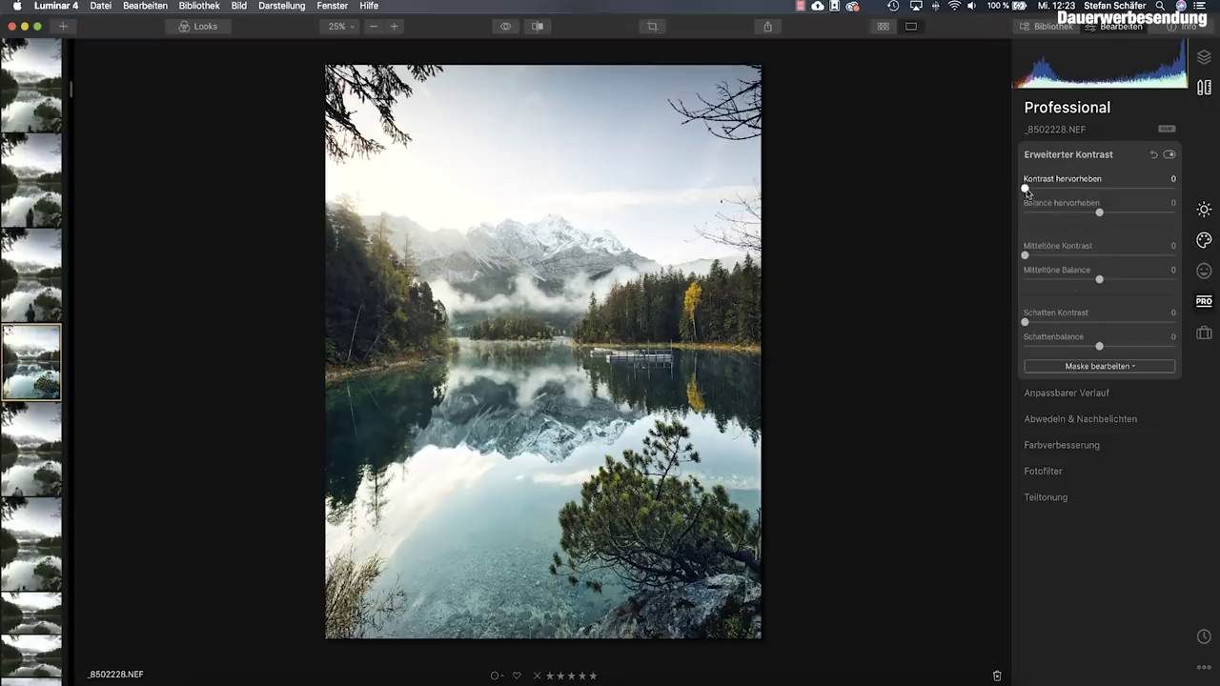
{"action": "left_click_drag", "start_coordinate": [1026, 190], "coordinate": [1070, 190]}
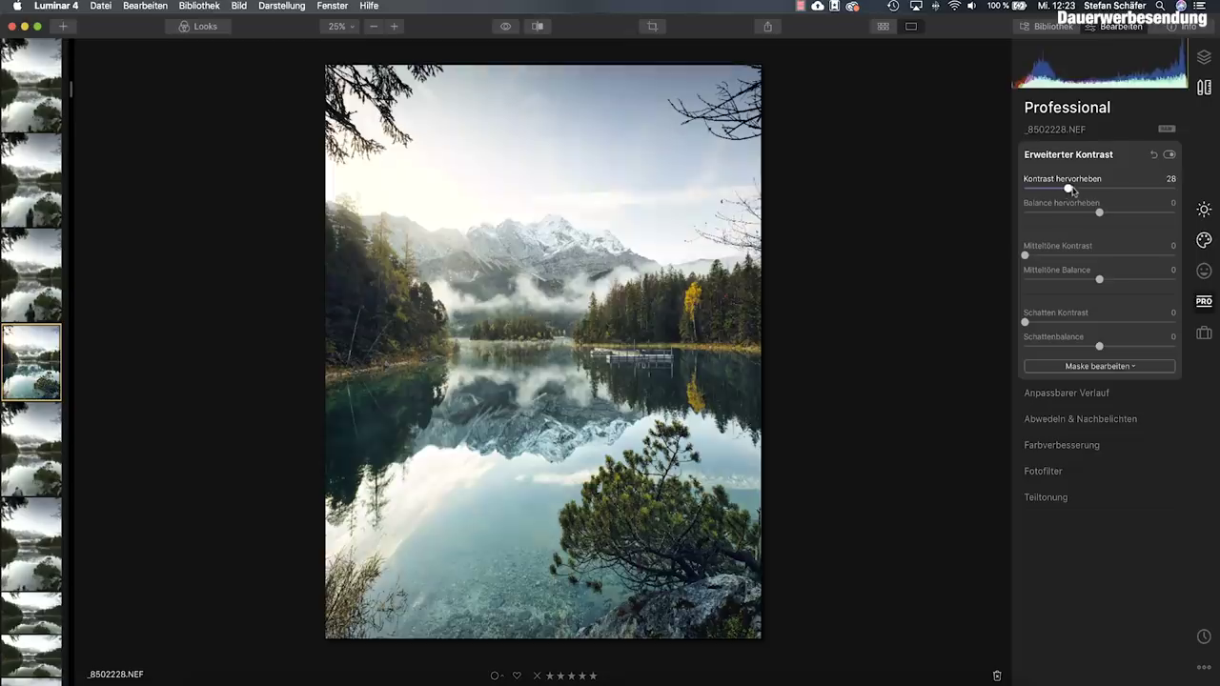
{"action": "mouse_move", "coordinate": [1099, 211]}
{"action": "left_mouse_down"}
{"action": "mouse_move", "coordinate": [1133, 218]}
{"action": "mouse_move", "coordinate": [1100, 218]}
{"action": "left_mouse_up"}
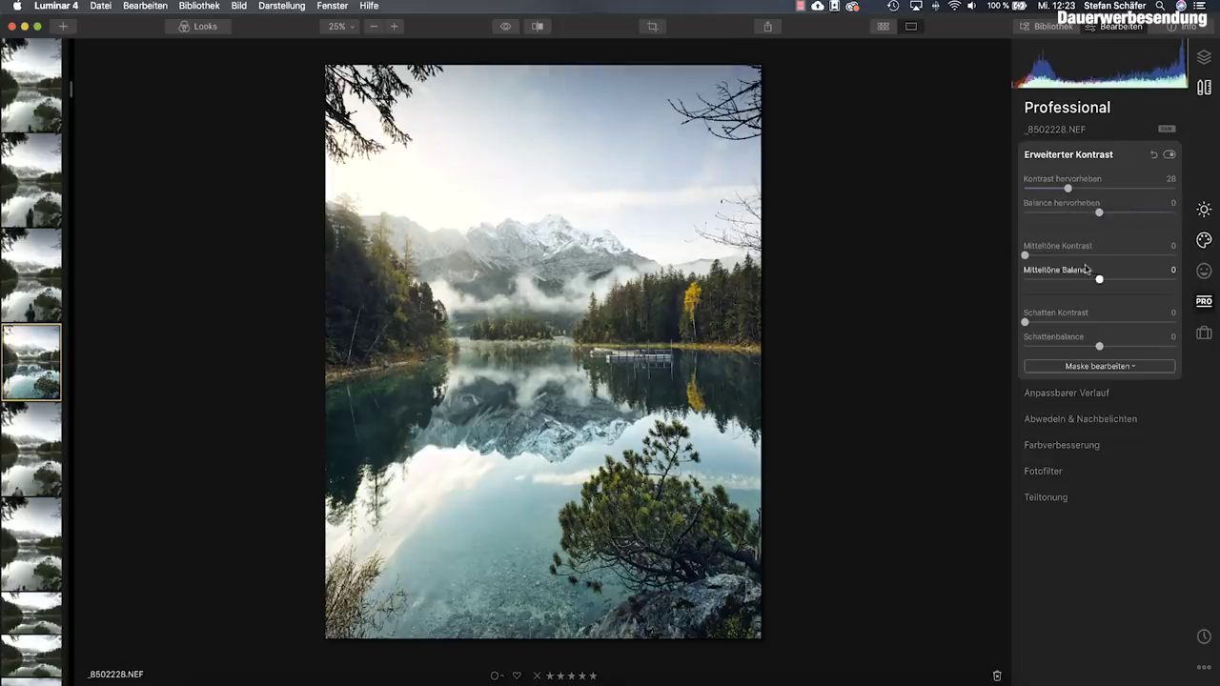
{"action": "left_click_drag", "start_coordinate": [1024, 256], "coordinate": [1076, 260]}
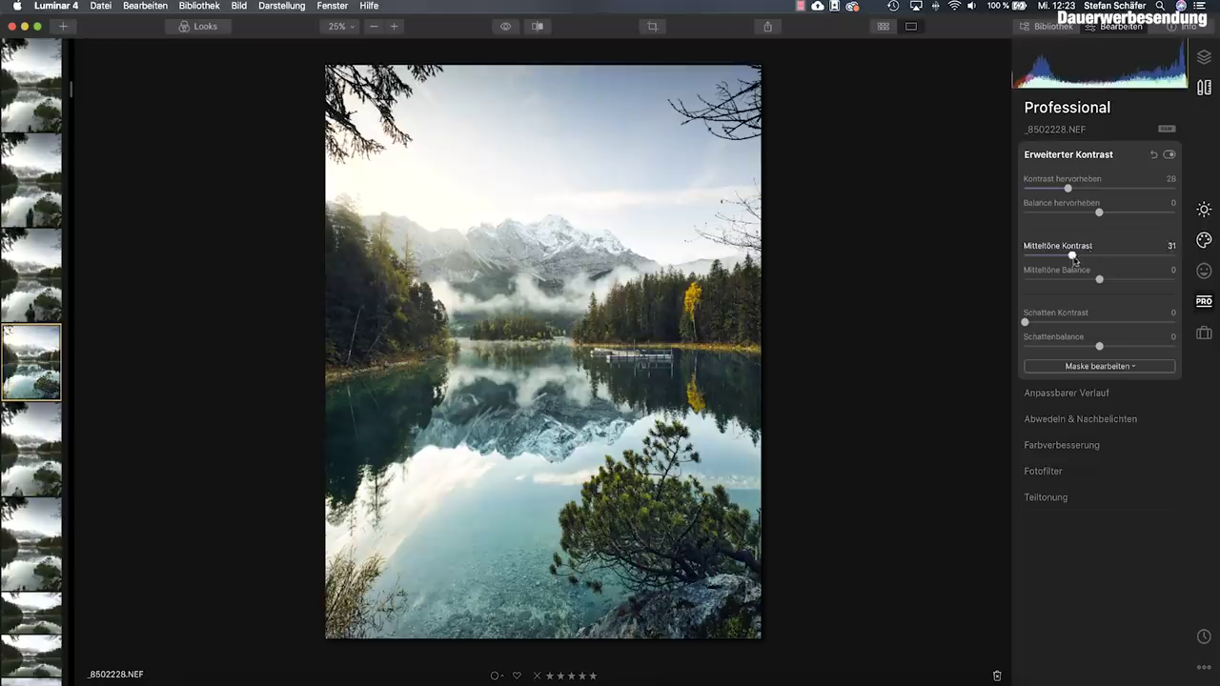
{"action": "left_click_drag", "start_coordinate": [1098, 280], "coordinate": [1132, 280]}
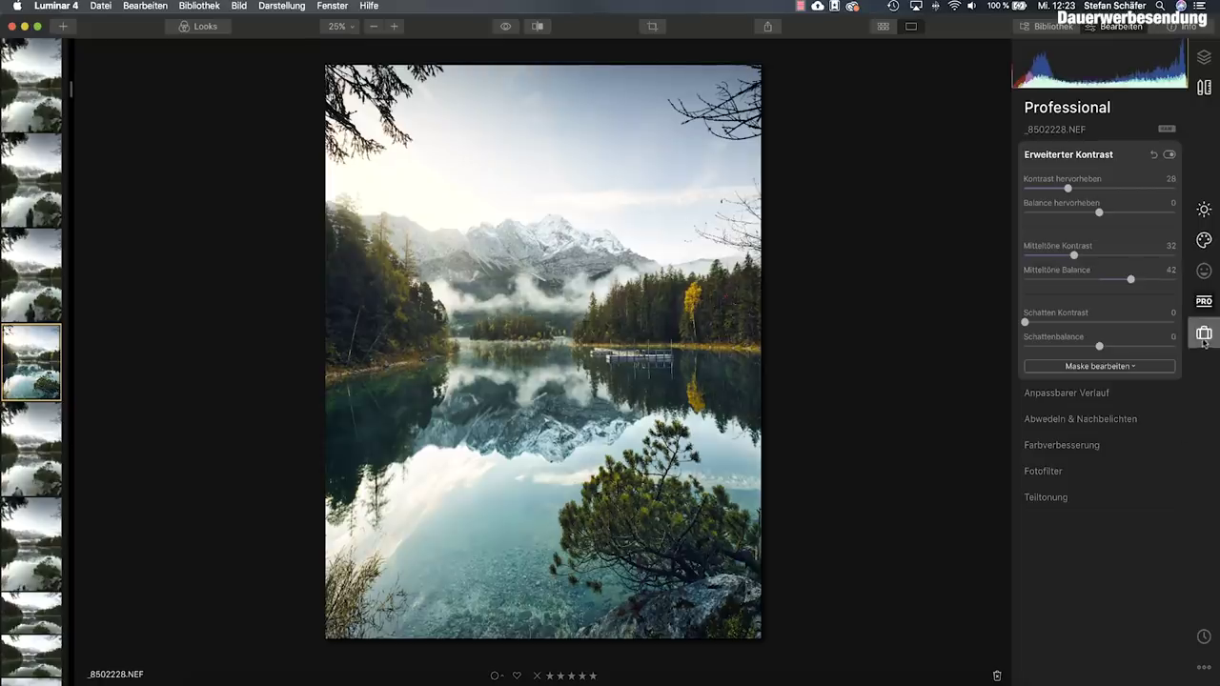
Lower the Essentials Color saturation to -15 and compare against the original.
{"action": "left_click", "coordinate": [1203, 209]}
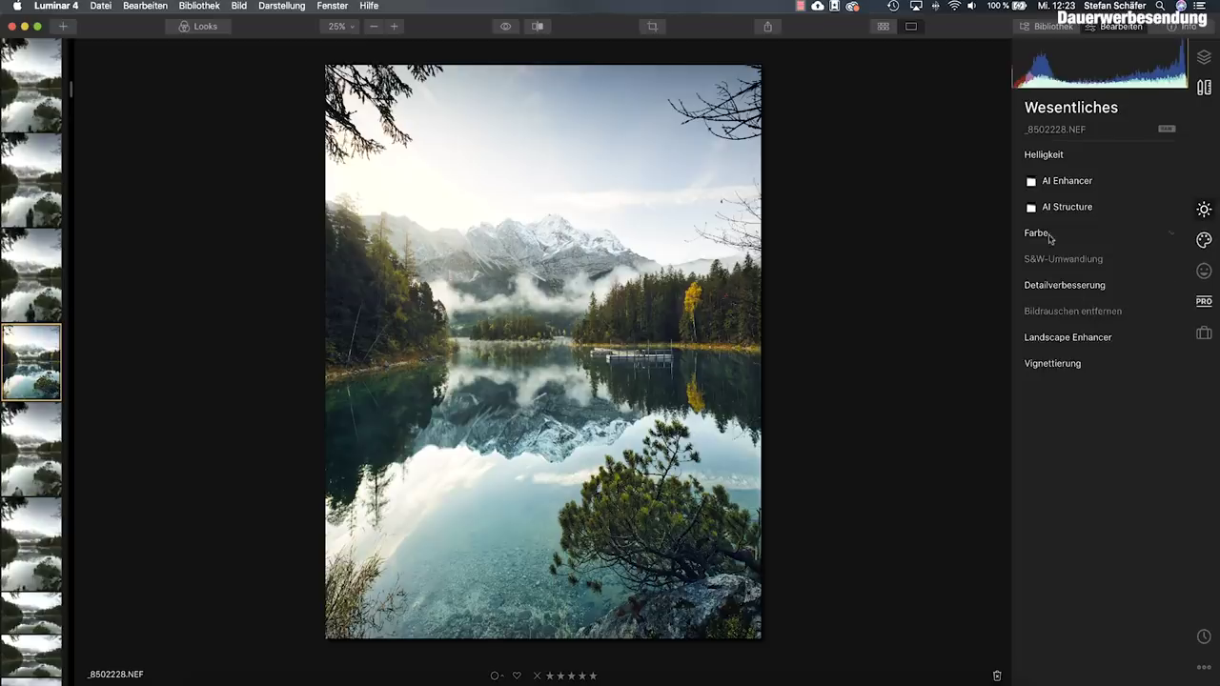
{"action": "left_click", "coordinate": [1037, 233]}
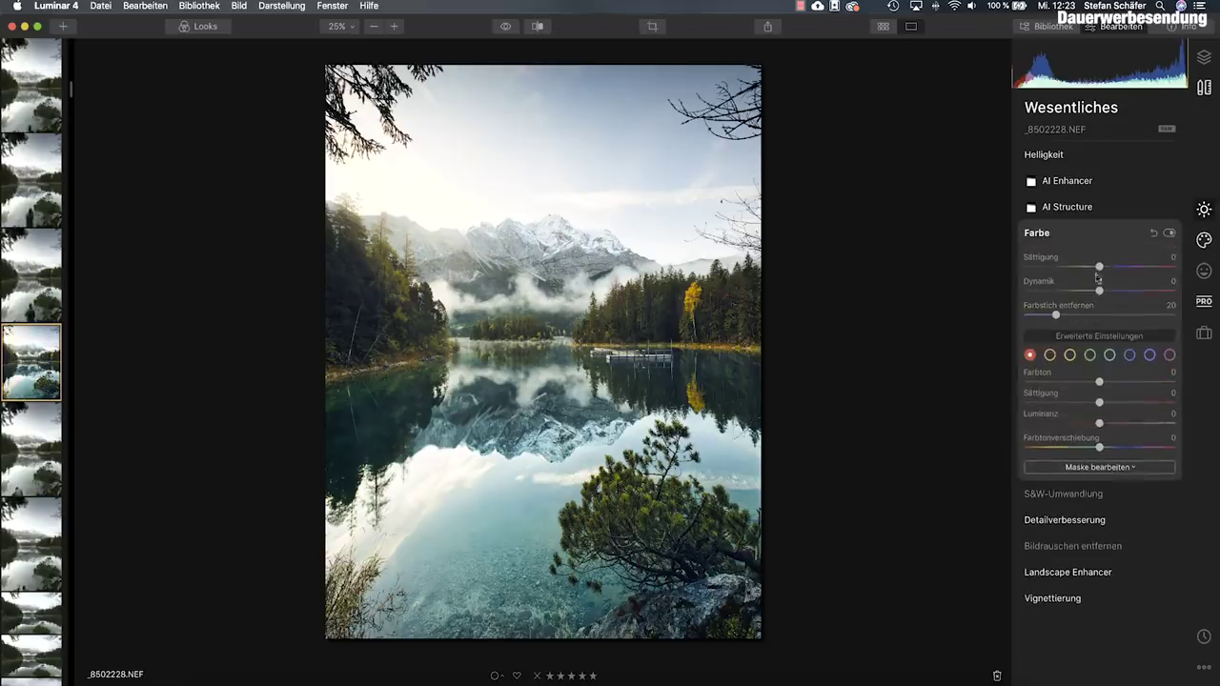
{"action": "left_click_drag", "start_coordinate": [1099, 267], "coordinate": [1087, 269]}
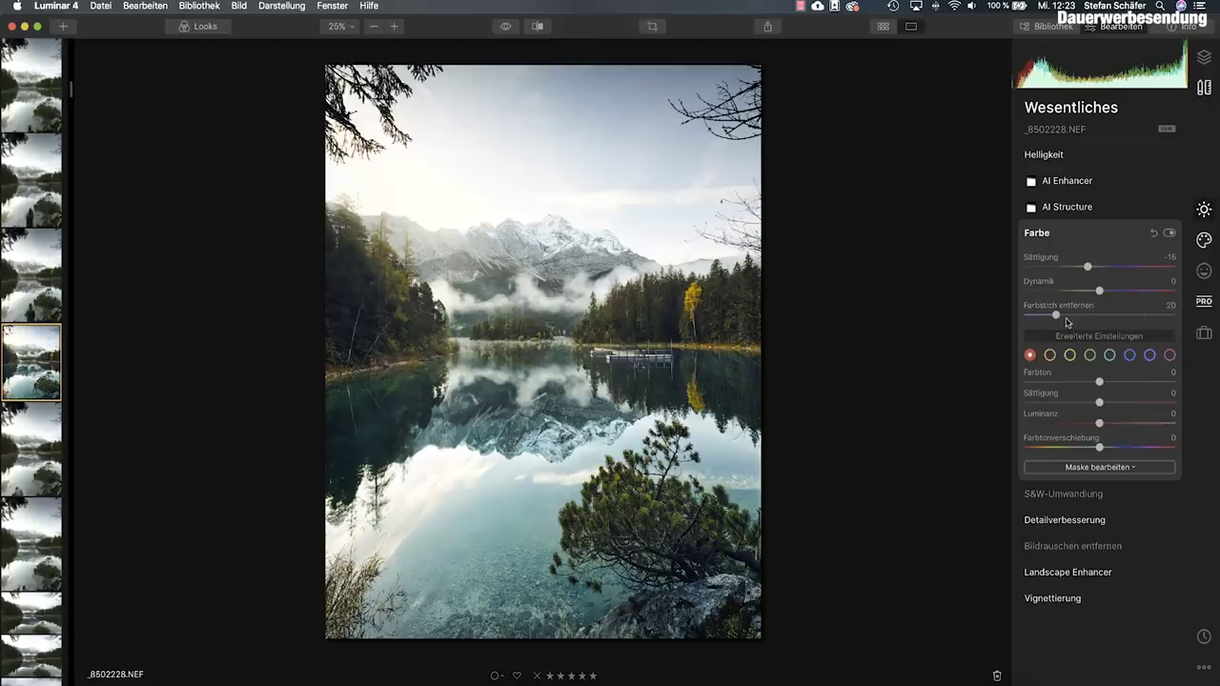
{"action": "left_click", "coordinate": [506, 27]}
{"action": "left_click", "coordinate": [506, 27]}
{"action": "left_click", "coordinate": [506, 27]}
{"action": "left_click", "coordinate": [506, 27]}
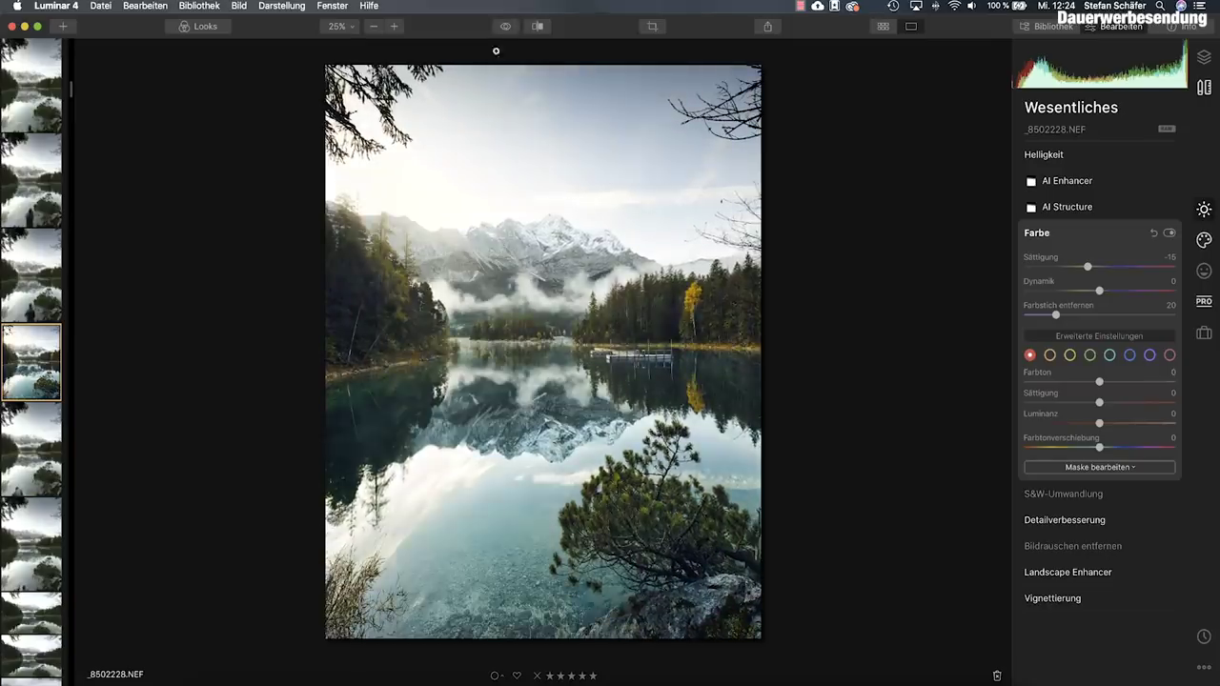